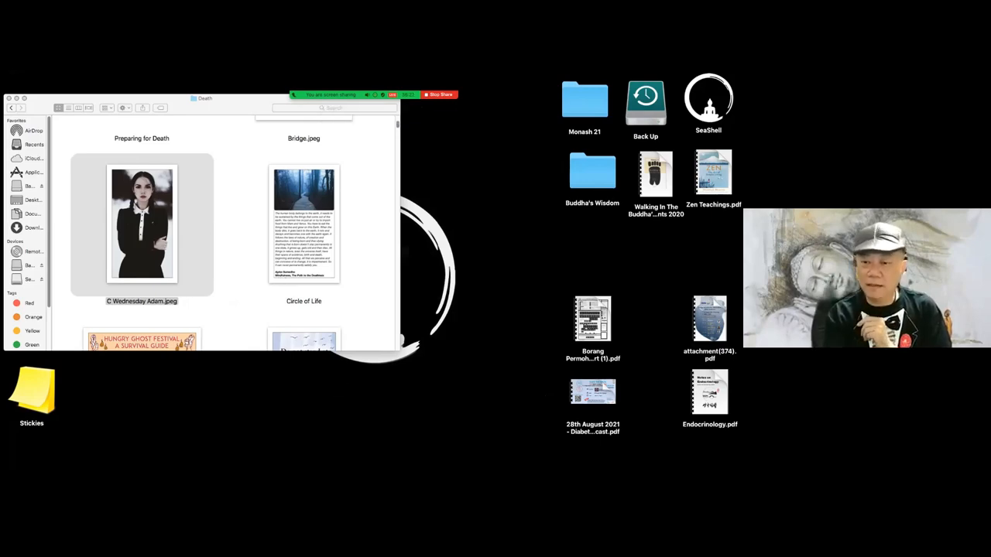
Step: Bring the Zoom meeting window forward before opening the photo
{"action": "left_click", "coordinate": [361, 462]}
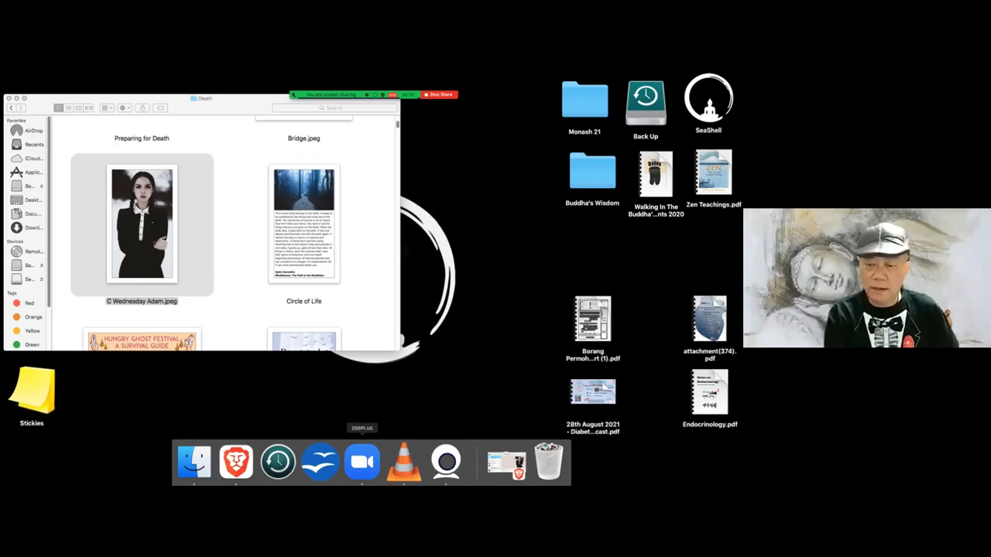
{"action": "left_click", "coordinate": [361, 462]}
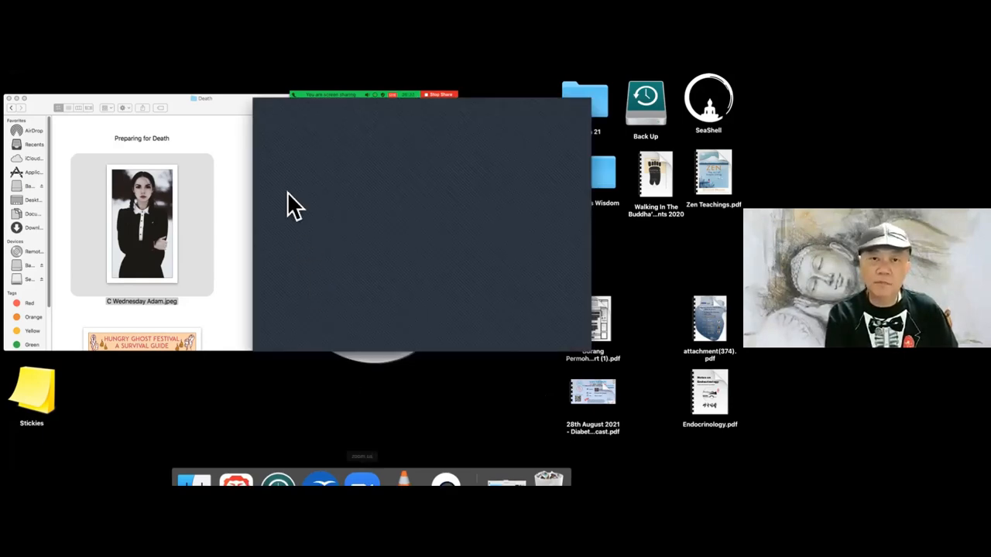
Step: Show C Wednesday Adam.jpeg enlarged for viewers, then close it back to the Death folder
{"action": "double_click", "coordinate": [176, 219]}
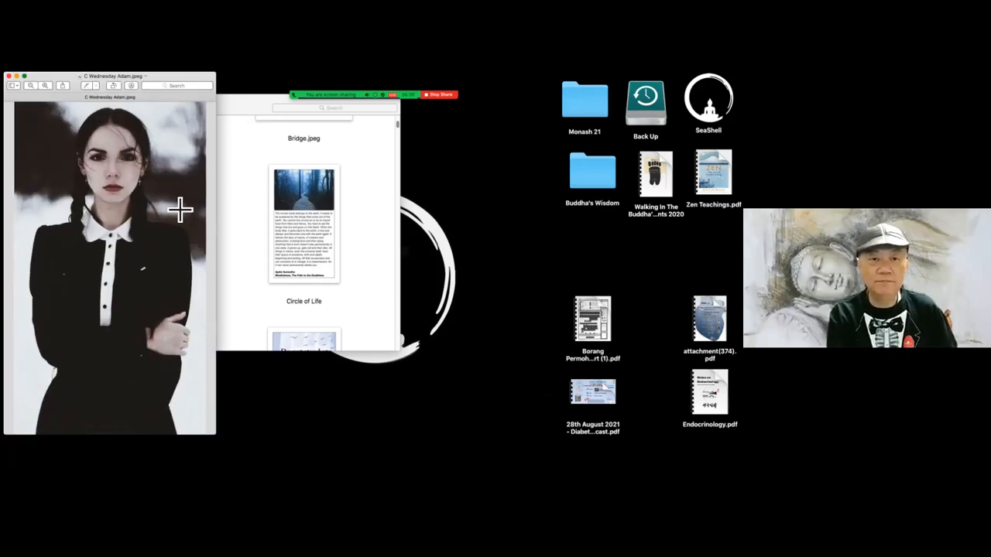
{"action": "left_click_drag", "start_coordinate": [224, 227], "coordinate": [492, 224]}
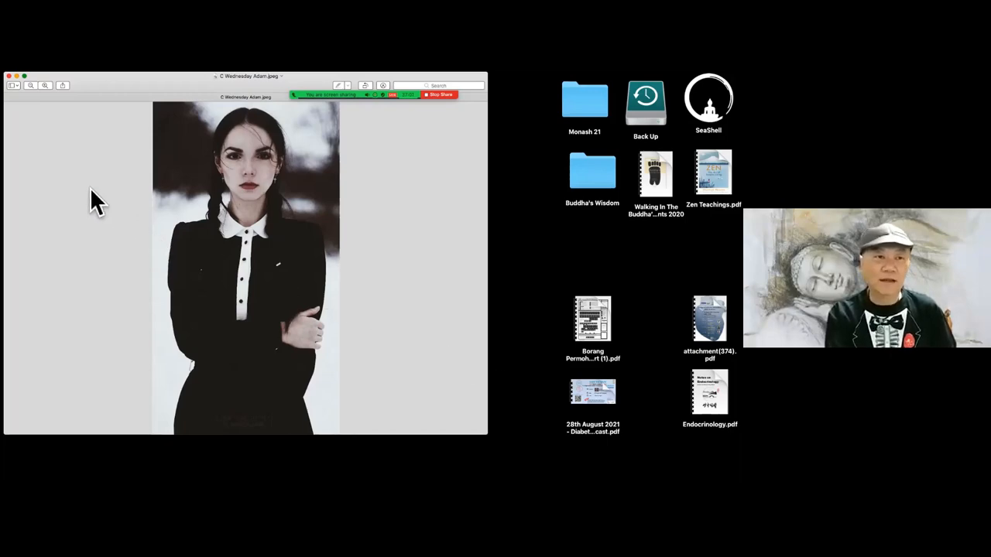
{"action": "left_click", "coordinate": [9, 76]}
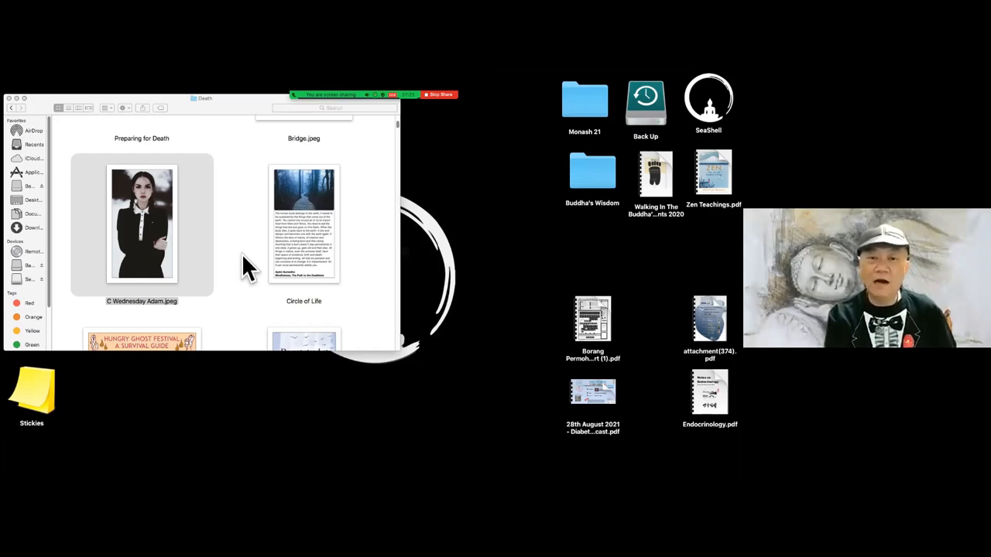
{"action": "mouse_move", "coordinate": [391, 85]}
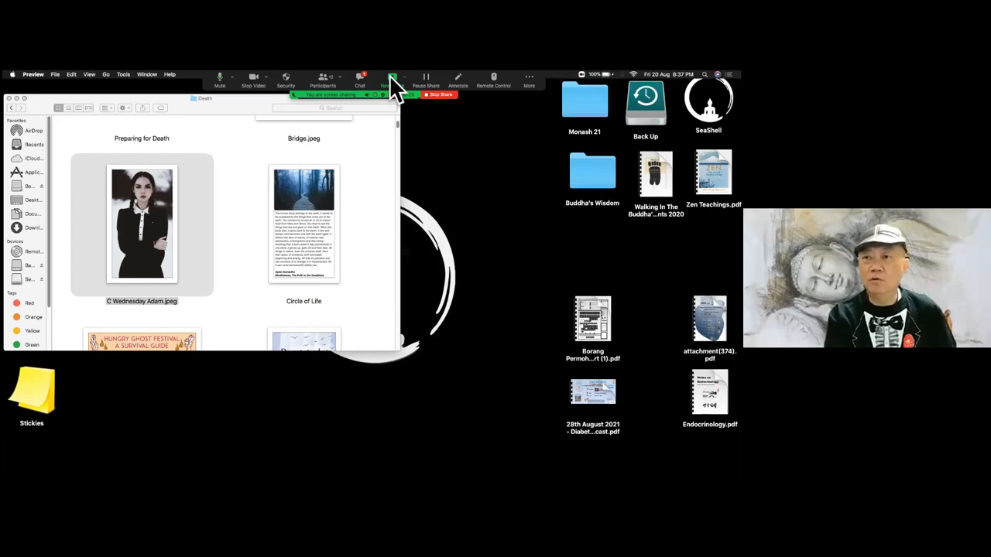
{"action": "left_click", "coordinate": [529, 82]}
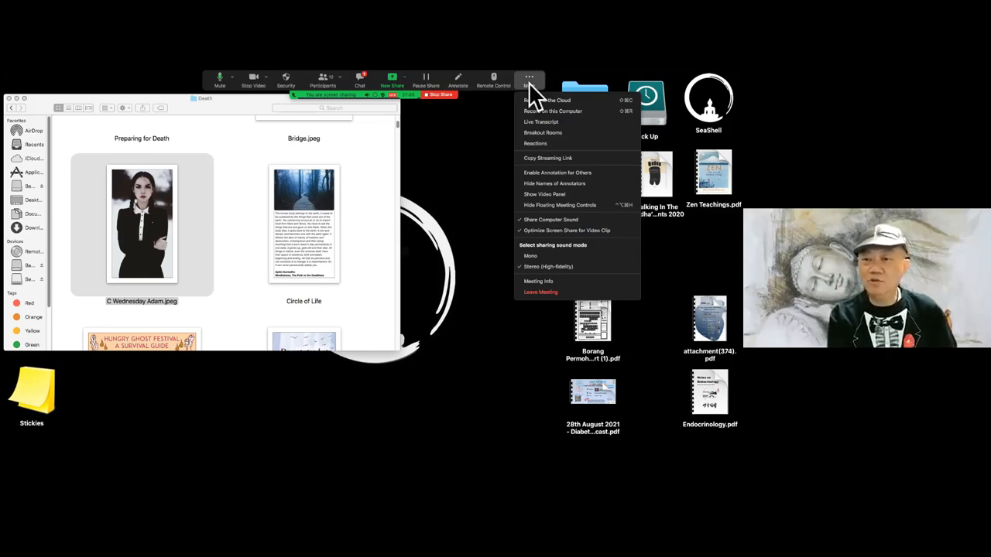
{"action": "left_click", "coordinate": [479, 138]}
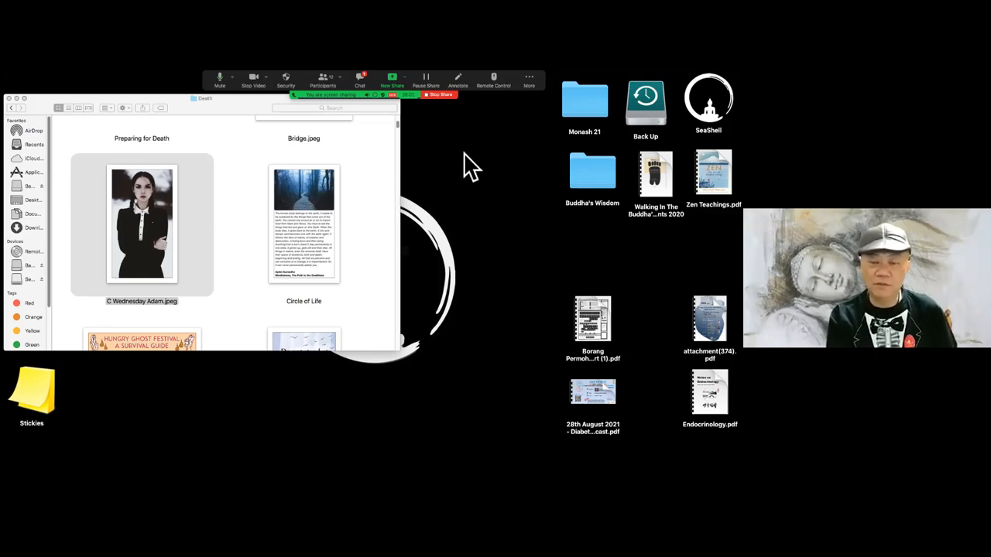
{"action": "scroll", "coordinate": [361, 220], "scroll_direction": "down", "scroll_amount": 3}
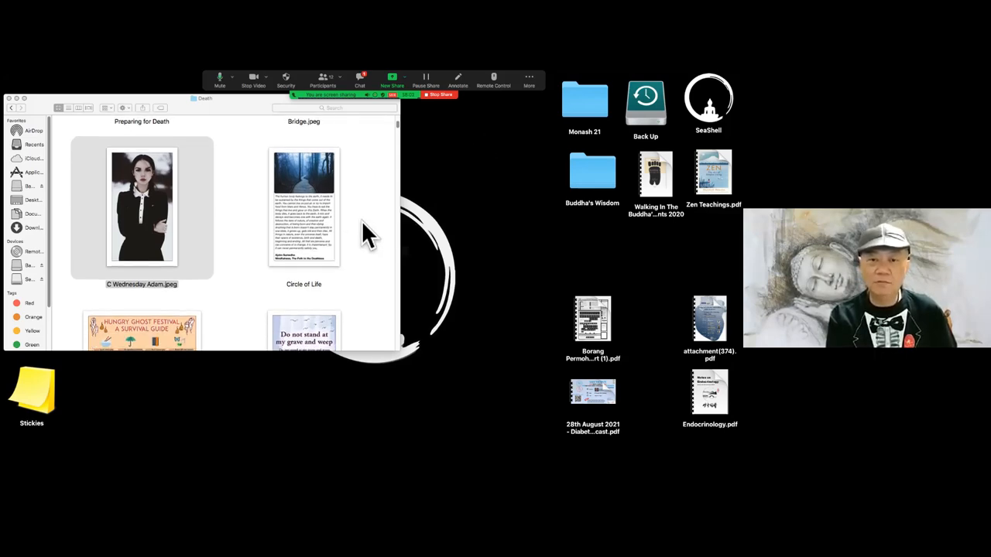
{"action": "scroll", "coordinate": [368, 232], "scroll_direction": "down", "scroll_amount": 2}
{"action": "scroll", "coordinate": [368, 232], "scroll_direction": "down", "scroll_amount": 1}
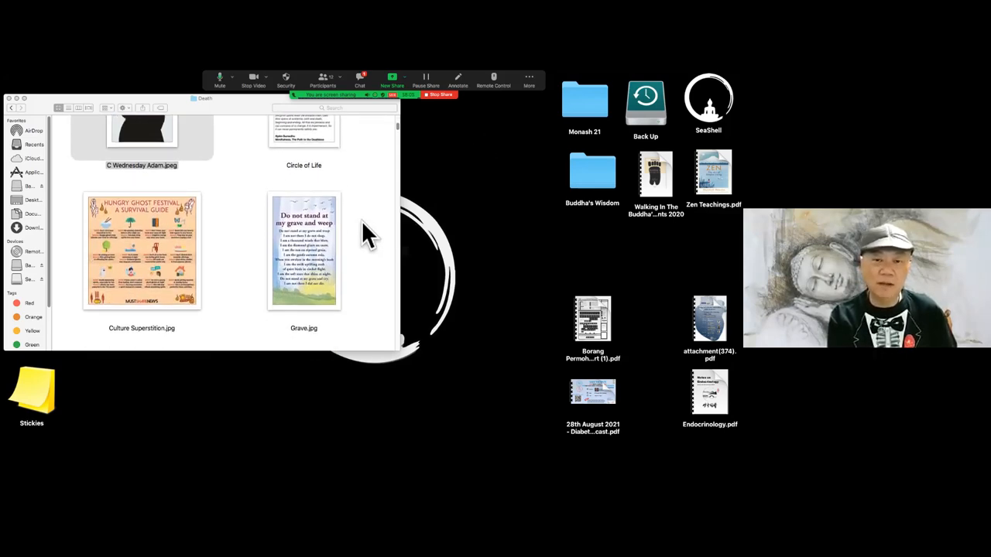
{"action": "scroll", "coordinate": [368, 232], "scroll_direction": "down", "scroll_amount": 1}
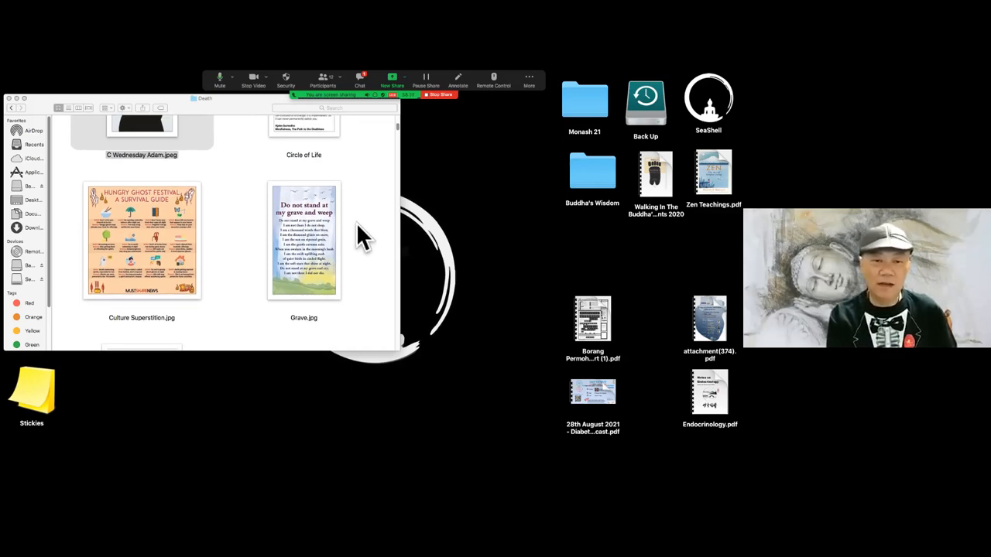
Step: Present Culture Superstition.jpg, the Hungry Ghost Festival guide, enlarged, then close it
{"action": "double_click", "coordinate": [180, 243]}
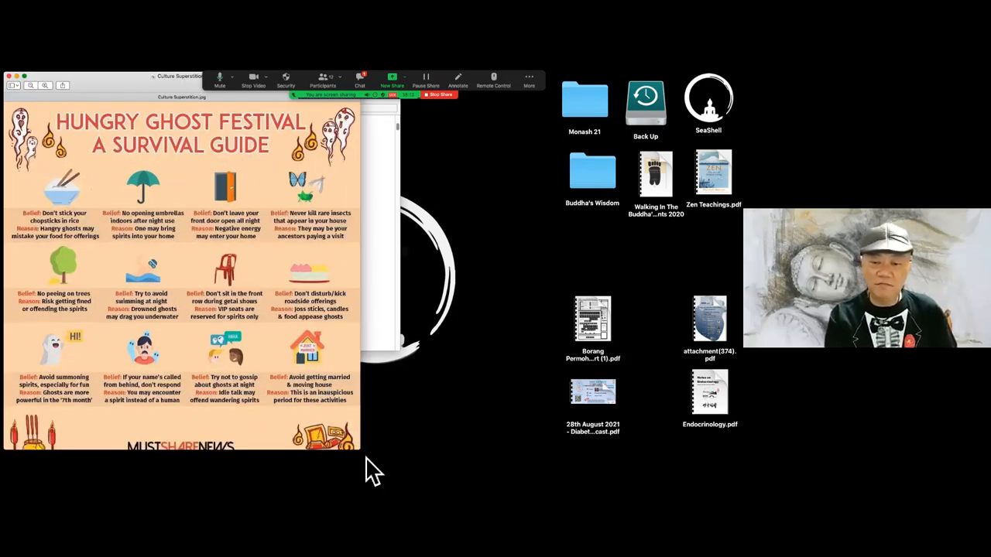
{"action": "left_click_drag", "start_coordinate": [360, 450], "coordinate": [412, 483]}
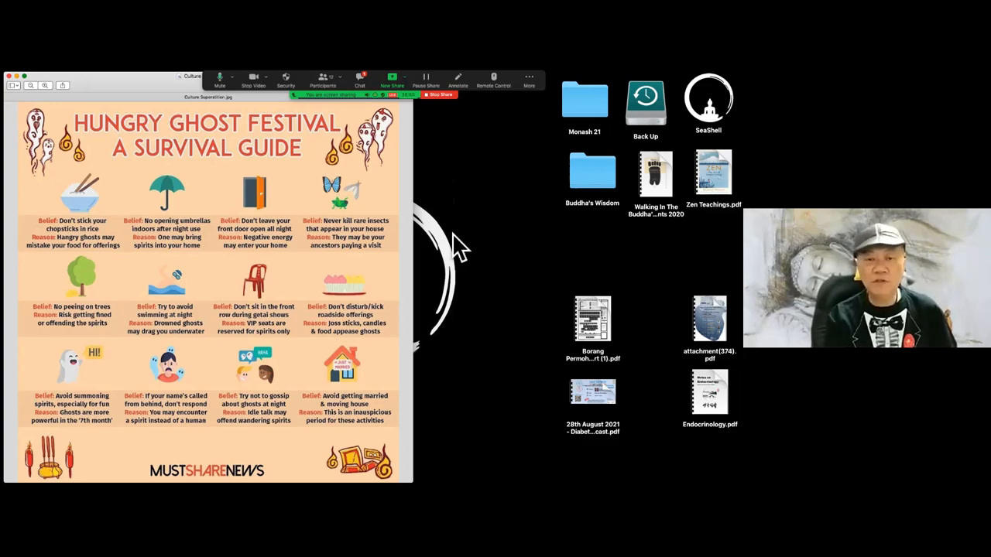
{"action": "left_click", "coordinate": [8, 76]}
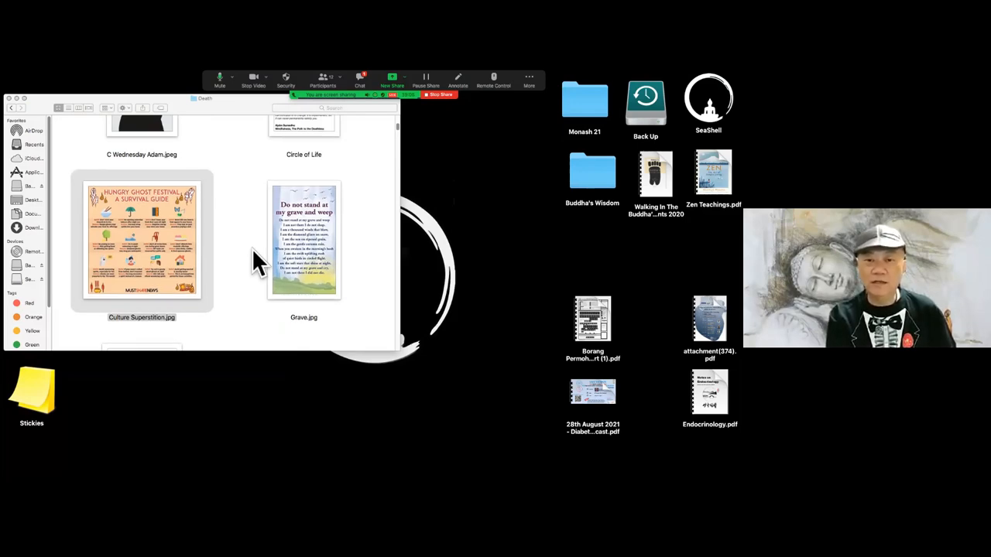
{"action": "scroll", "coordinate": [252, 247], "scroll_direction": "down", "scroll_amount": 2}
{"action": "scroll", "coordinate": [253, 250], "scroll_direction": "down", "scroll_amount": 2}
{"action": "scroll", "coordinate": [253, 250], "scroll_direction": "down", "scroll_amount": 2}
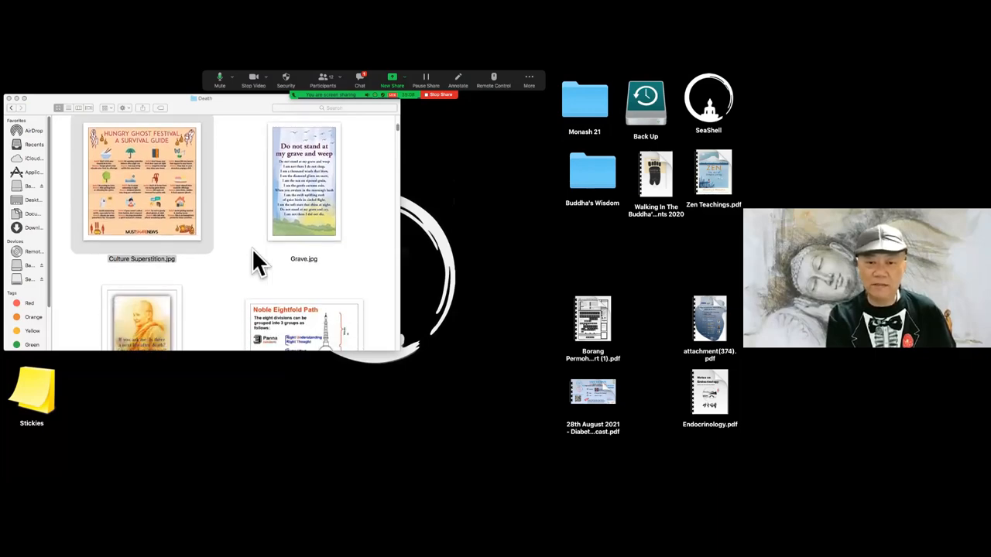
{"action": "scroll", "coordinate": [253, 249], "scroll_direction": "down", "scroll_amount": 2}
{"action": "scroll", "coordinate": [254, 250], "scroll_direction": "down", "scroll_amount": 5}
{"action": "scroll", "coordinate": [252, 248], "scroll_direction": "down", "scroll_amount": 3}
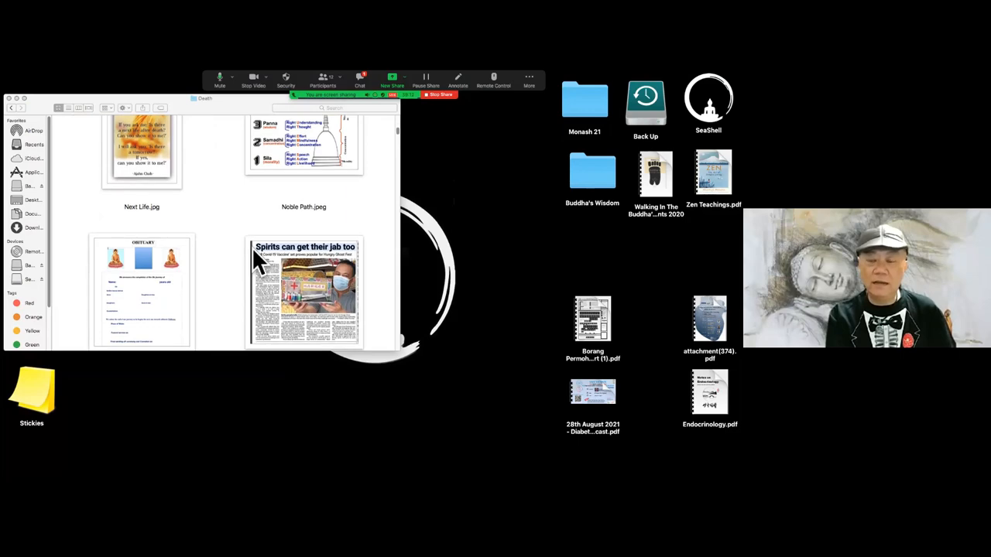
{"action": "scroll", "coordinate": [256, 259], "scroll_direction": "down", "scroll_amount": 2}
{"action": "scroll", "coordinate": [255, 259], "scroll_direction": "down", "scroll_amount": 1}
{"action": "scroll", "coordinate": [255, 260], "scroll_direction": "down", "scroll_amount": 1}
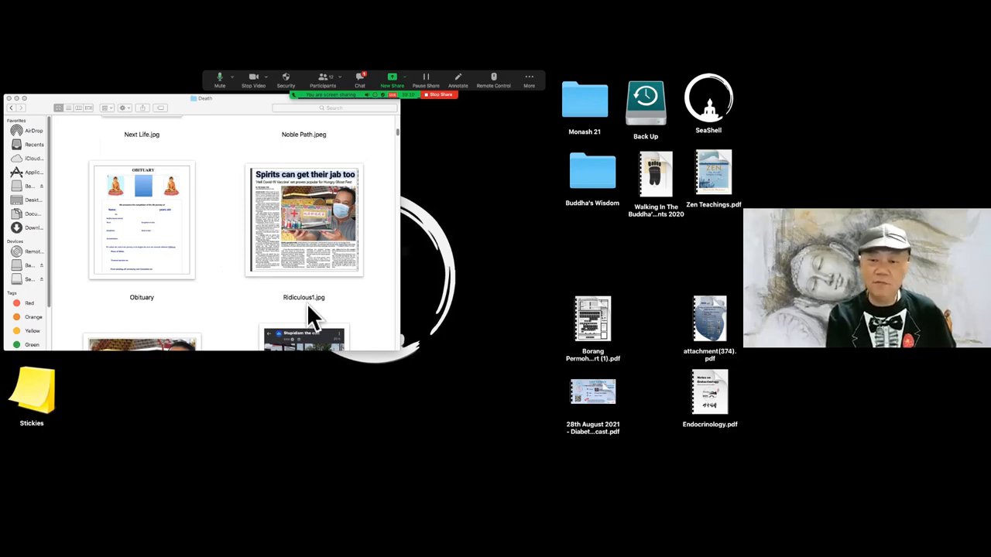
Step: Enlarge the Death folder window for bigger thumbnails and select Ridiculous1.jpg
{"action": "left_click", "coordinate": [399, 351]}
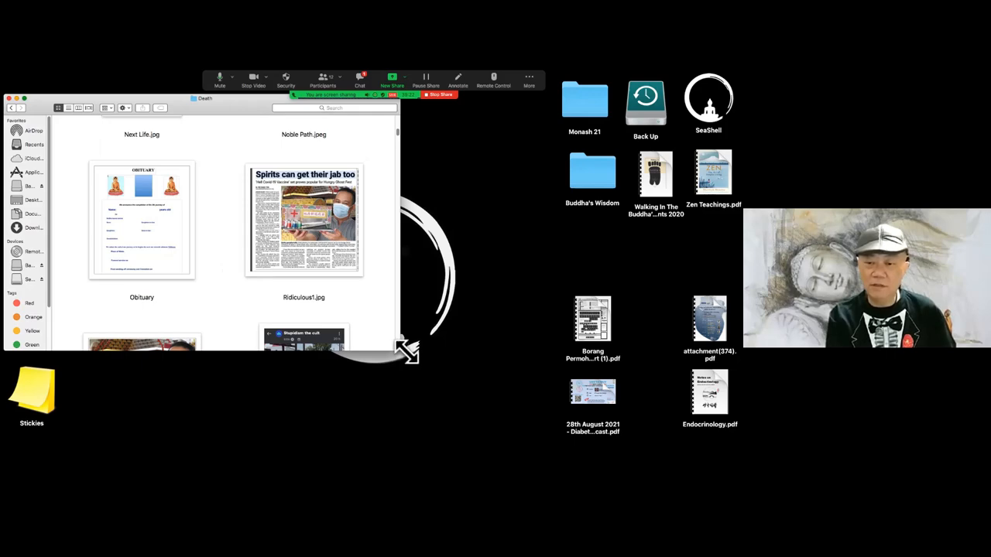
{"action": "left_click_drag", "start_coordinate": [404, 352], "coordinate": [485, 445]}
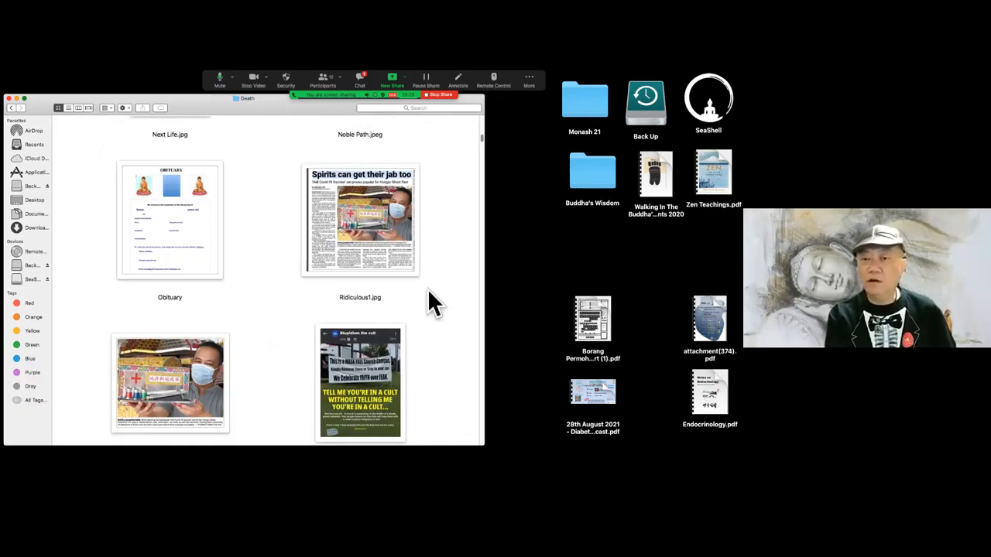
{"action": "left_click", "coordinate": [387, 228]}
Step: Show the Ridiculous1.jpg newspaper clipping full size, then close it
{"action": "double_click", "coordinate": [388, 227]}
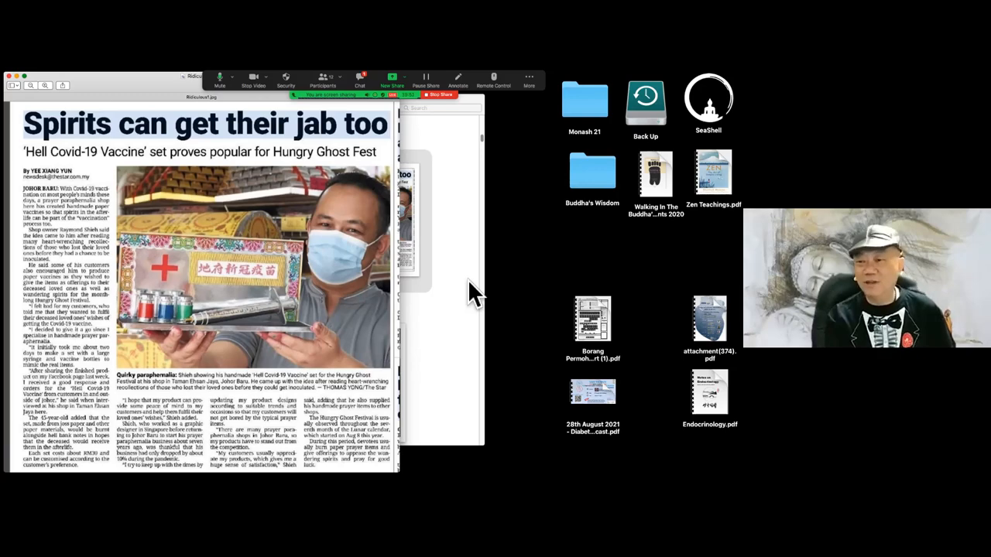
{"action": "left_click", "coordinate": [10, 76]}
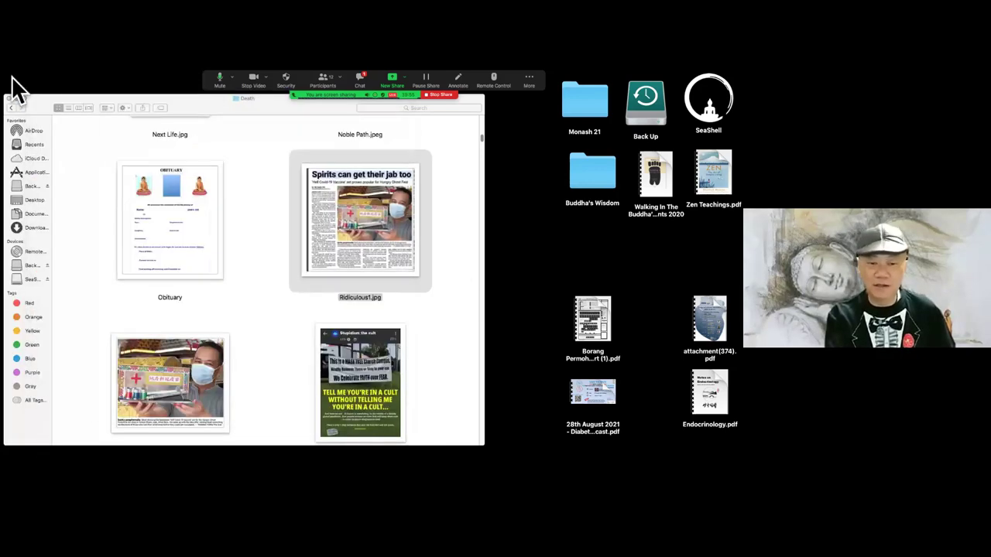
{"action": "double_click", "coordinate": [214, 384]}
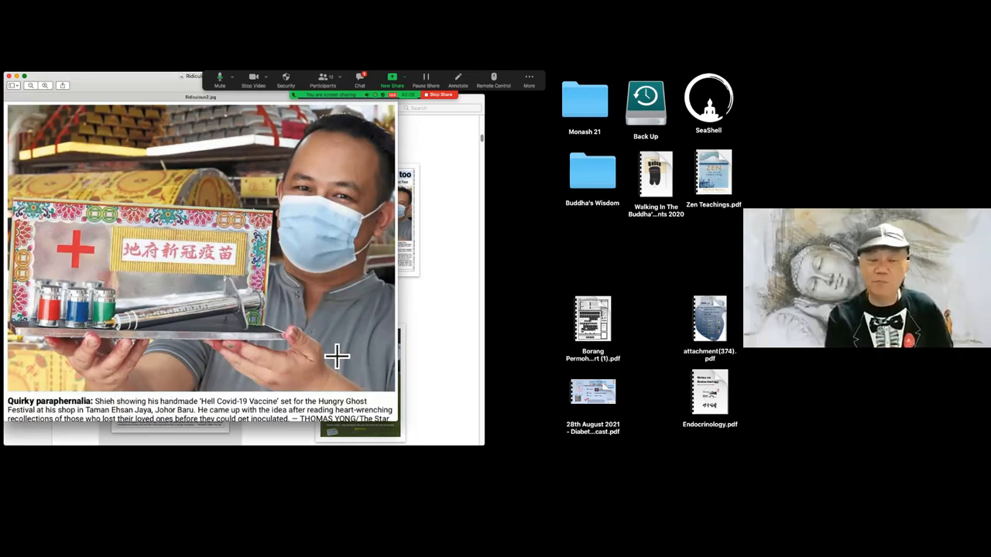
{"action": "left_click", "coordinate": [9, 77]}
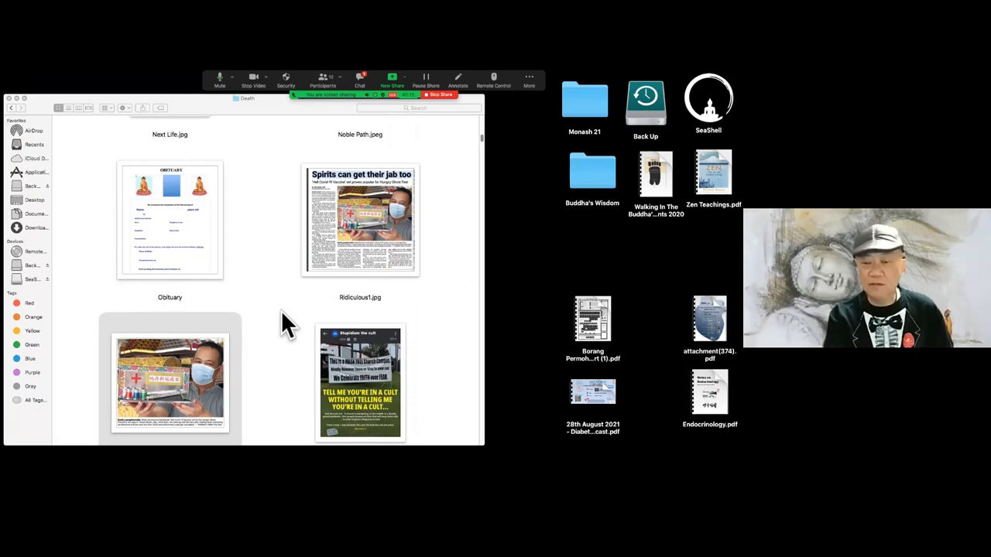
{"action": "scroll", "coordinate": [281, 310], "scroll_direction": "down", "scroll_amount": 1}
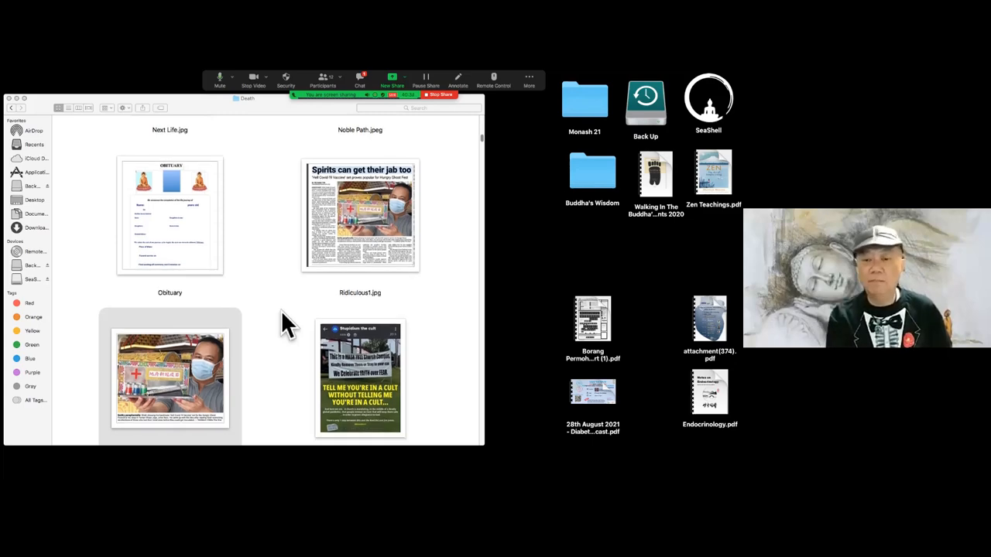
{"action": "scroll", "coordinate": [286, 325], "scroll_direction": "down", "scroll_amount": 2}
{"action": "scroll", "coordinate": [282, 313], "scroll_direction": "down", "scroll_amount": 1}
{"action": "scroll", "coordinate": [282, 313], "scroll_direction": "down", "scroll_amount": 2}
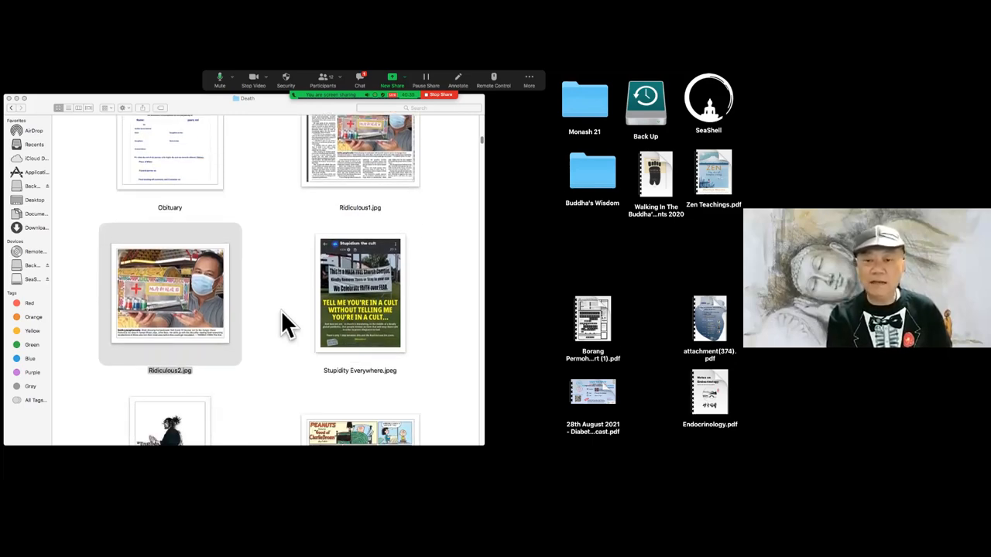
{"action": "scroll", "coordinate": [282, 312], "scroll_direction": "down", "scroll_amount": 1}
{"action": "scroll", "coordinate": [282, 312], "scroll_direction": "down", "scroll_amount": 1}
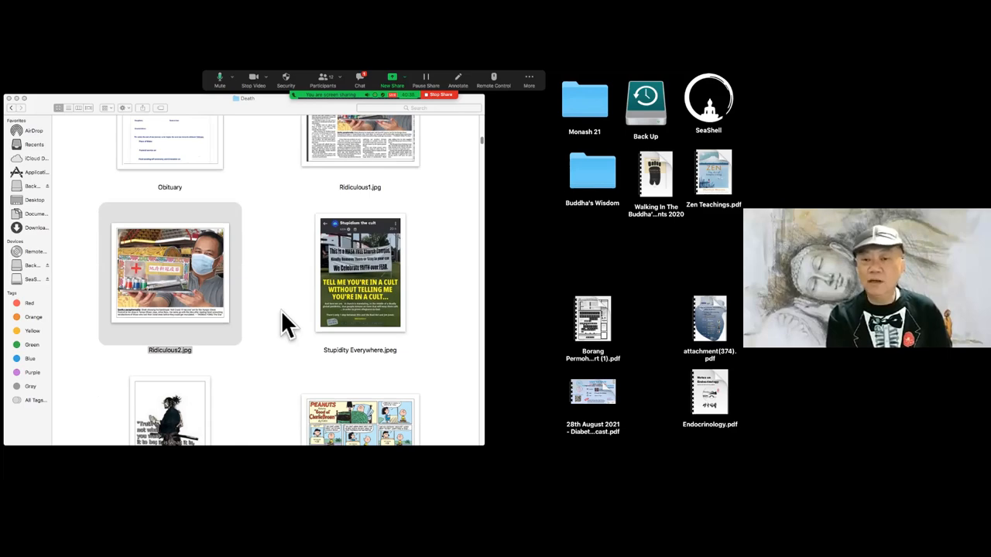
Step: Select Stupidity Everywhere.jpeg further down the Death folder
{"action": "left_click", "coordinate": [341, 290]}
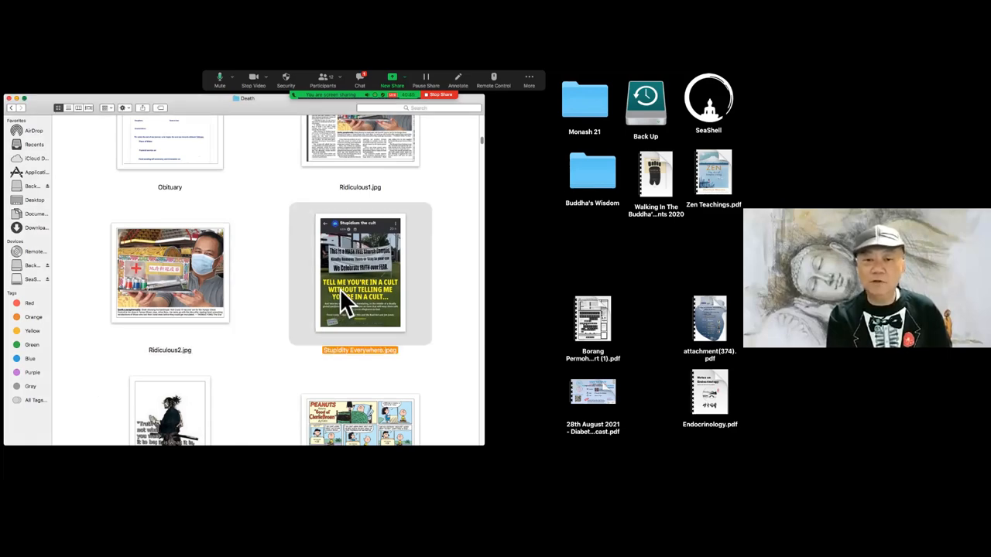
Step: Show Stupidity Everywhere.jpeg in a widened window so the cult-sign picture appears large
{"action": "double_click", "coordinate": [340, 289]}
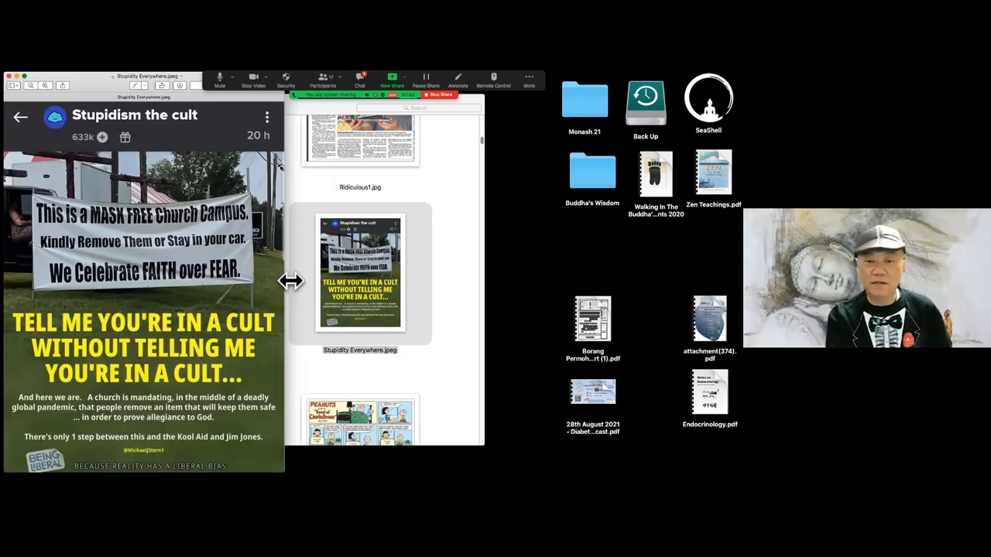
{"action": "left_click_drag", "start_coordinate": [290, 281], "coordinate": [447, 259]}
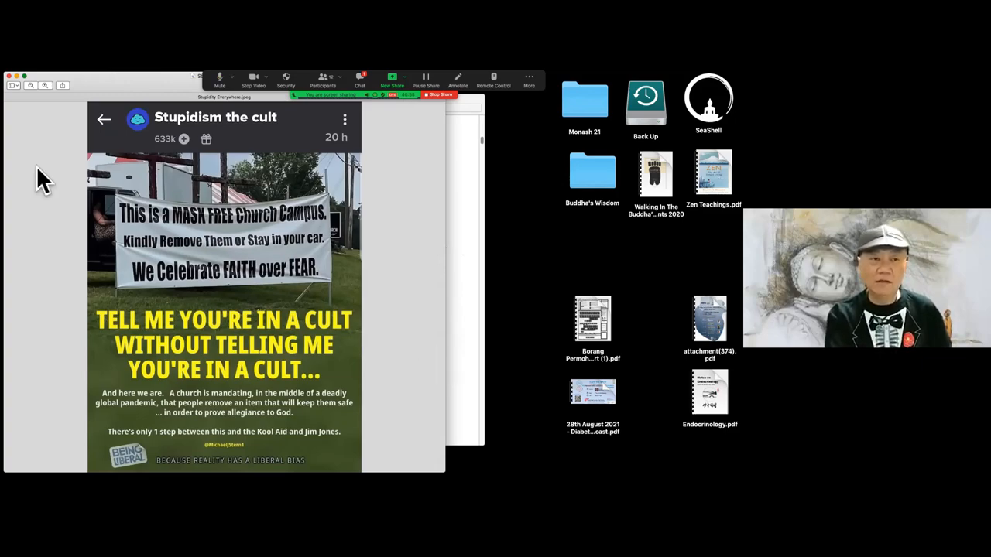
Step: Close the Stupidity Everywhere.jpeg image to return to the Death folder
{"action": "left_click", "coordinate": [9, 76]}
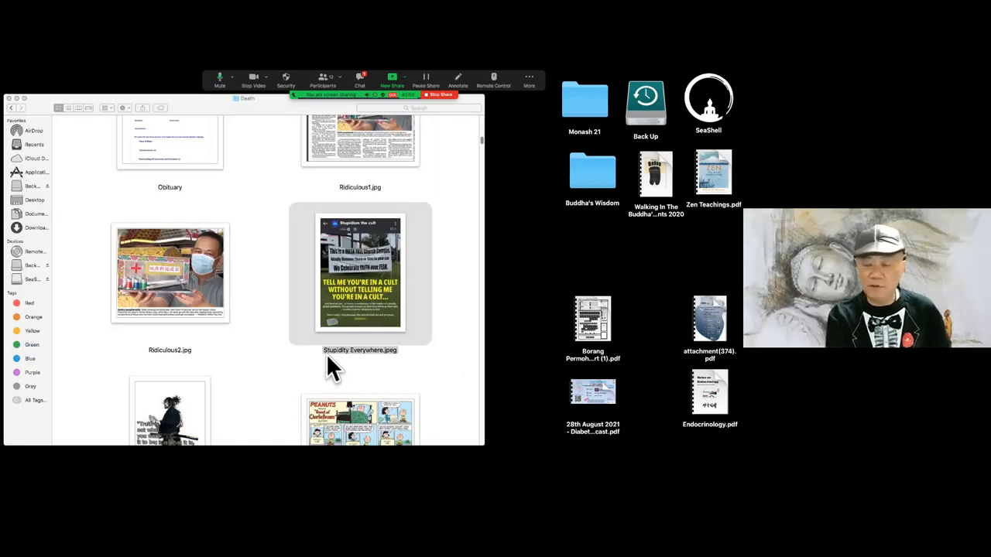
{"action": "scroll", "coordinate": [275, 350], "scroll_direction": "down", "scroll_amount": 1}
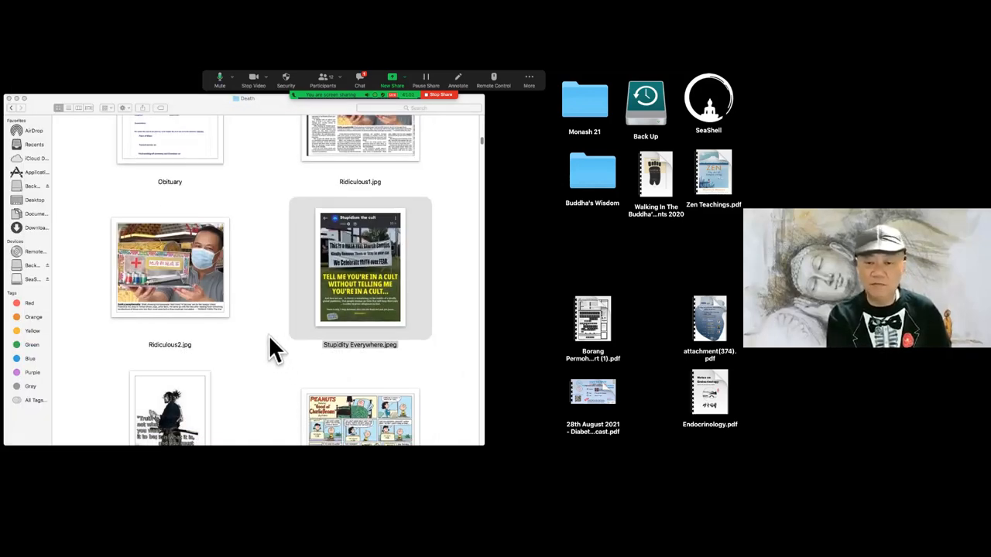
{"action": "scroll", "coordinate": [275, 350], "scroll_direction": "down", "scroll_amount": 1}
{"action": "scroll", "coordinate": [274, 349], "scroll_direction": "down", "scroll_amount": 1}
{"action": "scroll", "coordinate": [275, 349], "scroll_direction": "down", "scroll_amount": 1}
{"action": "scroll", "coordinate": [275, 349], "scroll_direction": "down", "scroll_amount": 1}
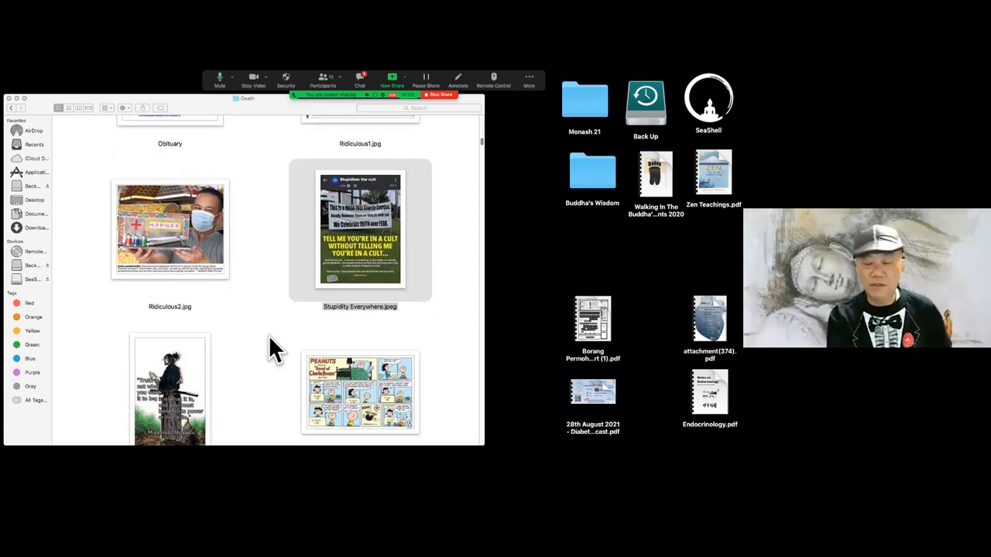
{"action": "scroll", "coordinate": [275, 350], "scroll_direction": "down", "scroll_amount": 2}
{"action": "scroll", "coordinate": [275, 350], "scroll_direction": "down", "scroll_amount": 2}
{"action": "scroll", "coordinate": [275, 350], "scroll_direction": "down", "scroll_amount": 2}
{"action": "scroll", "coordinate": [274, 350], "scroll_direction": "down", "scroll_amount": 2}
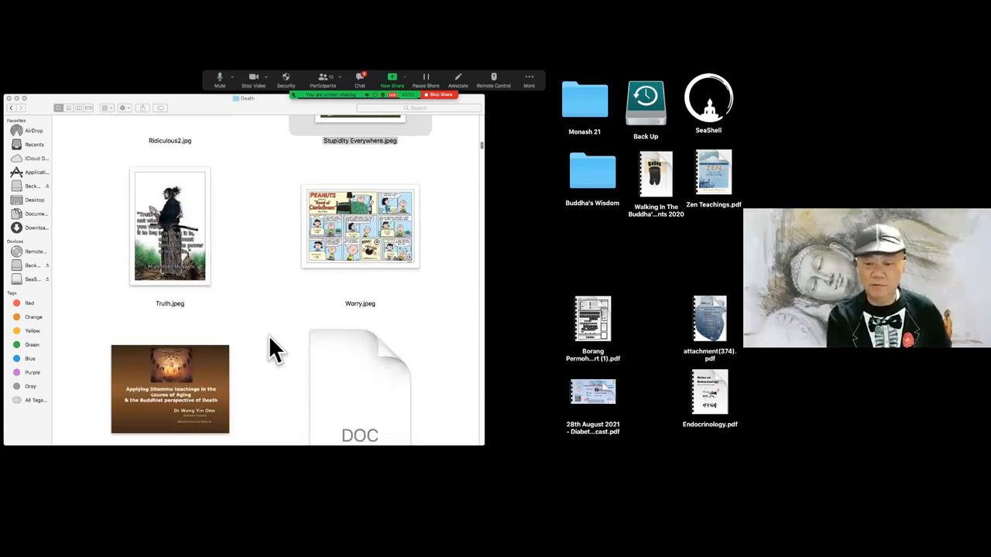
{"action": "scroll", "coordinate": [275, 350], "scroll_direction": "down", "scroll_amount": 2}
{"action": "scroll", "coordinate": [275, 349], "scroll_direction": "down", "scroll_amount": 2}
{"action": "scroll", "coordinate": [275, 350], "scroll_direction": "down", "scroll_amount": 2}
{"action": "scroll", "coordinate": [267, 334], "scroll_direction": "down", "scroll_amount": 3}
{"action": "scroll", "coordinate": [267, 334], "scroll_direction": "down", "scroll_amount": 3}
{"action": "scroll", "coordinate": [267, 334], "scroll_direction": "down", "scroll_amount": 4}
{"action": "scroll", "coordinate": [267, 336], "scroll_direction": "down", "scroll_amount": 1}
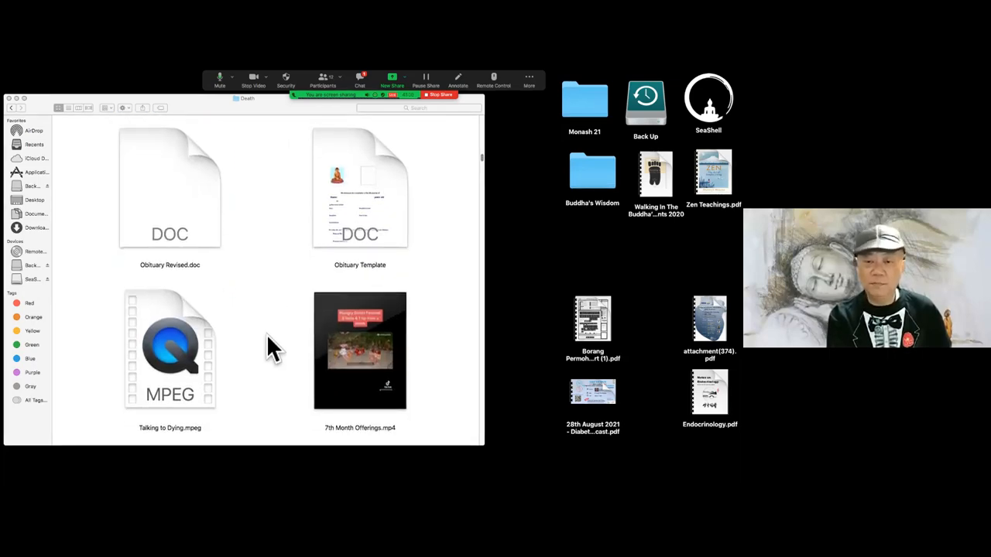
{"action": "scroll", "coordinate": [267, 337], "scroll_direction": "down", "scroll_amount": 1}
{"action": "scroll", "coordinate": [267, 337], "scroll_direction": "down", "scroll_amount": 1}
{"action": "scroll", "coordinate": [267, 336], "scroll_direction": "down", "scroll_amount": 1}
{"action": "scroll", "coordinate": [266, 334], "scroll_direction": "down", "scroll_amount": 1}
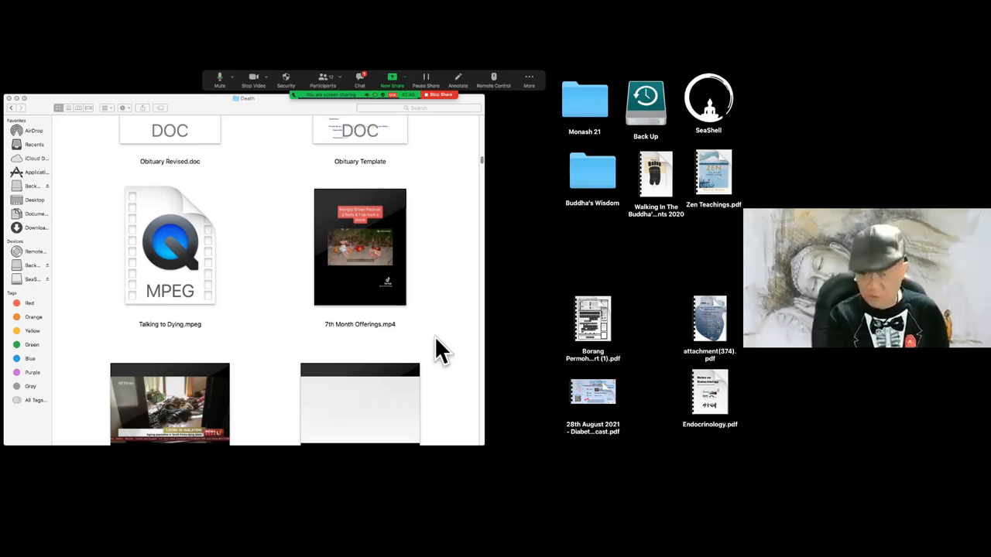
Step: Play 7th Month Offerings.mp4 in QuickTime Player enlarged to nearly fill the screen
{"action": "left_click", "coordinate": [374, 263]}
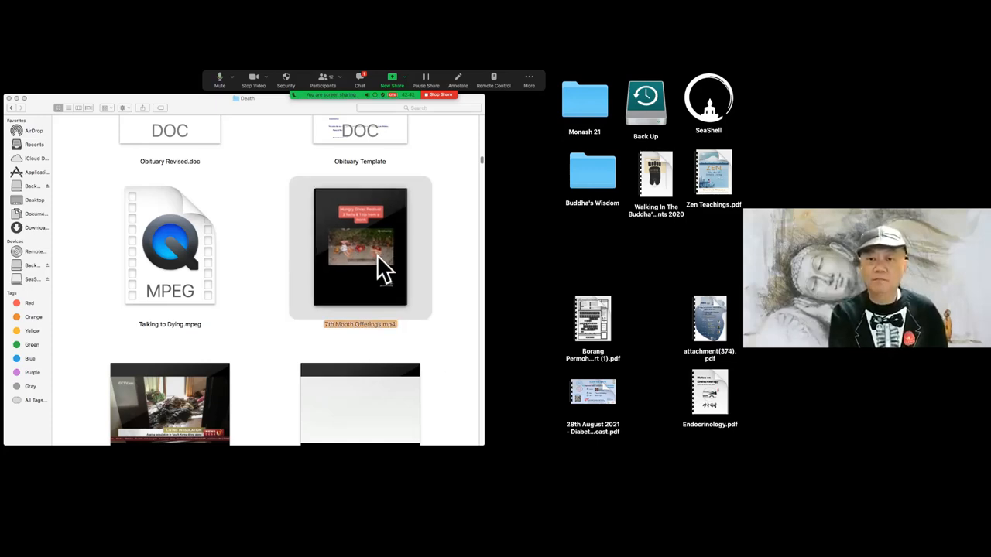
{"action": "double_click", "coordinate": [378, 257]}
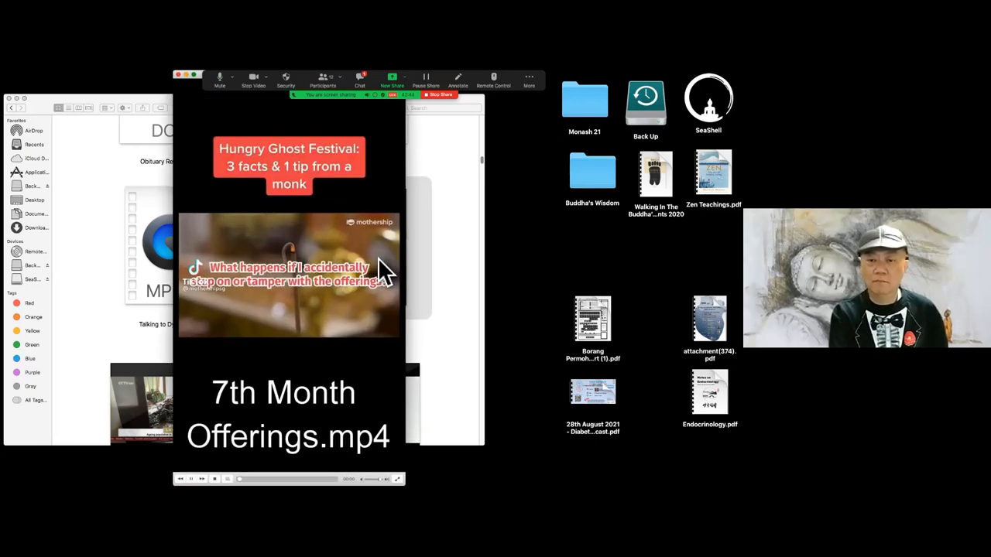
{"action": "left_click", "coordinate": [194, 75]}
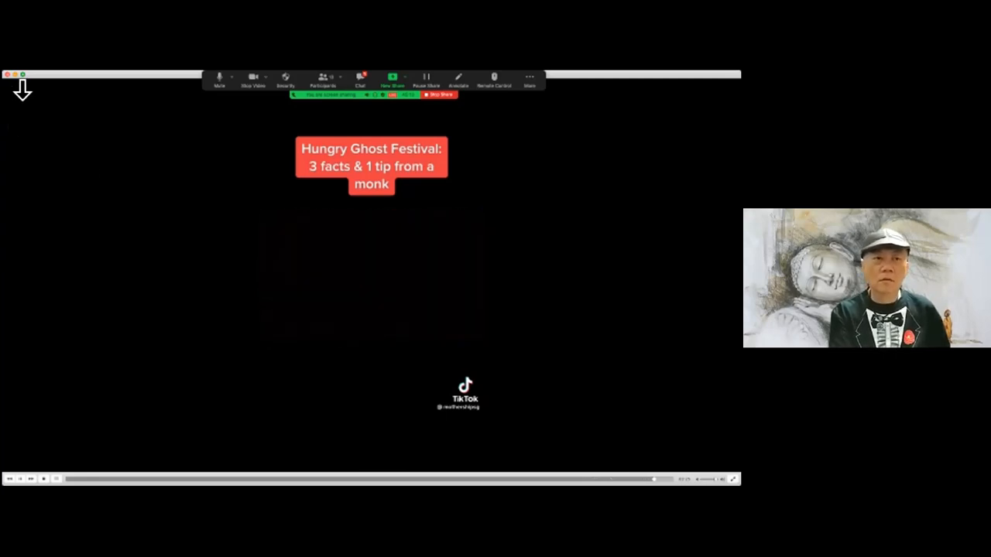
Step: Close the 7th Month Offerings video and return to the Death folder
{"action": "left_click", "coordinate": [7, 75]}
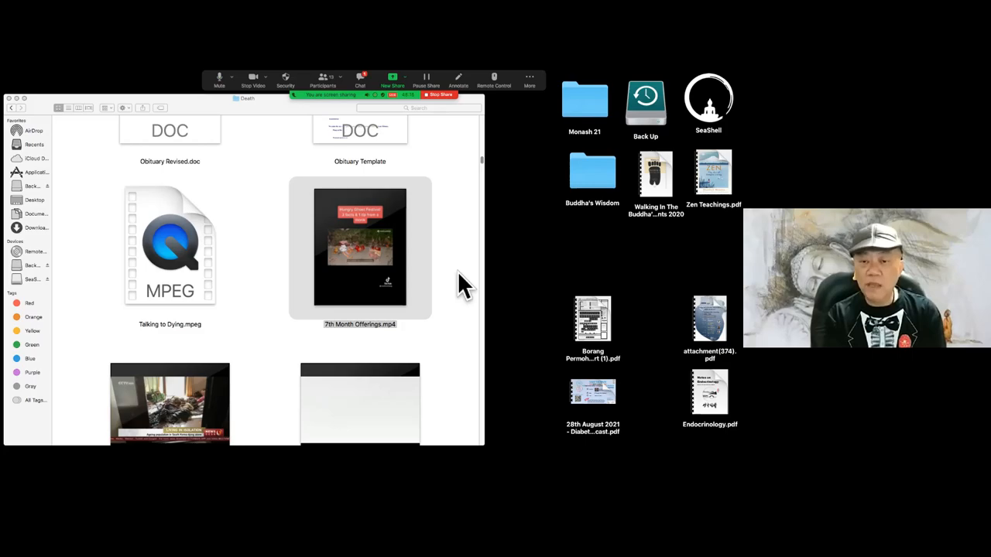
{"action": "scroll", "coordinate": [463, 285], "scroll_direction": "down", "scroll_amount": 5}
{"action": "scroll", "coordinate": [462, 284], "scroll_direction": "down", "scroll_amount": 5}
{"action": "scroll", "coordinate": [463, 285], "scroll_direction": "down", "scroll_amount": 3}
{"action": "scroll", "coordinate": [463, 285], "scroll_direction": "down", "scroll_amount": 3}
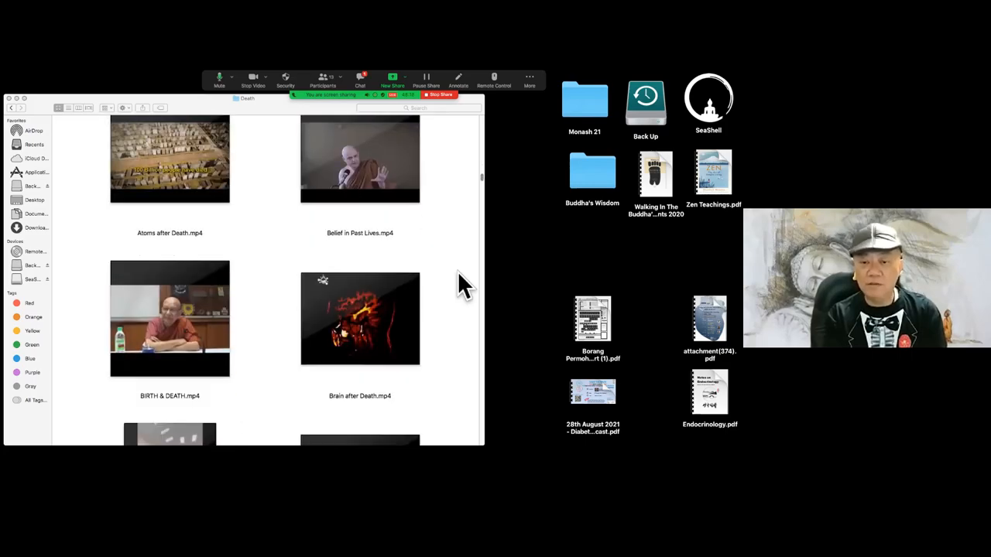
{"action": "scroll", "coordinate": [463, 285], "scroll_direction": "down", "scroll_amount": 3}
{"action": "scroll", "coordinate": [462, 285], "scroll_direction": "down", "scroll_amount": 3}
{"action": "scroll", "coordinate": [462, 285], "scroll_direction": "down", "scroll_amount": 3}
{"action": "scroll", "coordinate": [462, 283], "scroll_direction": "down", "scroll_amount": 2}
{"action": "scroll", "coordinate": [462, 283], "scroll_direction": "down", "scroll_amount": 3}
{"action": "scroll", "coordinate": [463, 283], "scroll_direction": "down", "scroll_amount": 3}
{"action": "scroll", "coordinate": [463, 283], "scroll_direction": "down", "scroll_amount": 3}
{"action": "scroll", "coordinate": [463, 283], "scroll_direction": "down", "scroll_amount": 1}
{"action": "scroll", "coordinate": [463, 283], "scroll_direction": "down", "scroll_amount": 3}
{"action": "scroll", "coordinate": [463, 283], "scroll_direction": "down", "scroll_amount": 2}
{"action": "scroll", "coordinate": [463, 283], "scroll_direction": "down", "scroll_amount": 2}
{"action": "scroll", "coordinate": [463, 283], "scroll_direction": "down", "scroll_amount": 3}
{"action": "scroll", "coordinate": [463, 283], "scroll_direction": "down", "scroll_amount": 1}
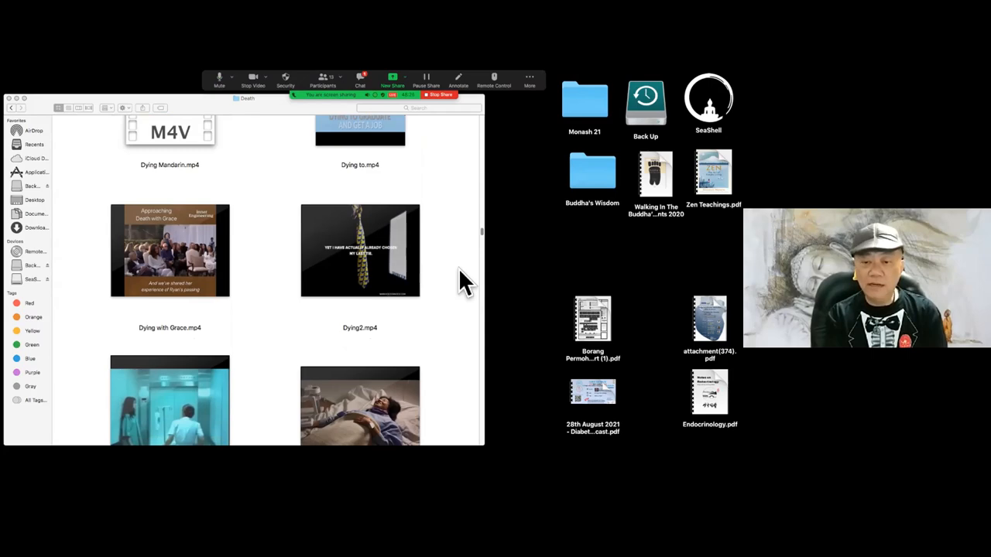
{"action": "scroll", "coordinate": [463, 283], "scroll_direction": "down", "scroll_amount": 2}
{"action": "scroll", "coordinate": [463, 284], "scroll_direction": "down", "scroll_amount": 2}
{"action": "scroll", "coordinate": [462, 283], "scroll_direction": "down", "scroll_amount": 2}
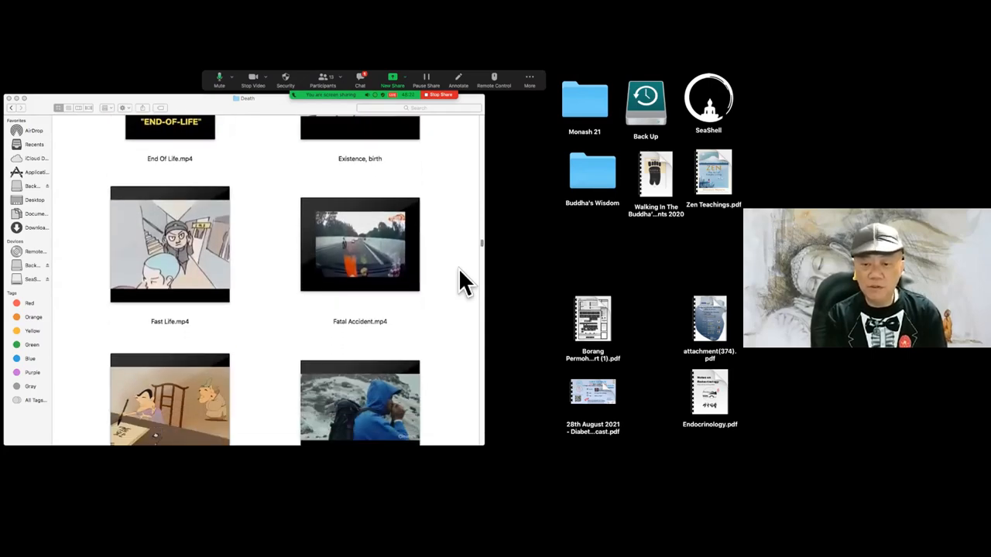
{"action": "scroll", "coordinate": [463, 283], "scroll_direction": "down", "scroll_amount": 2}
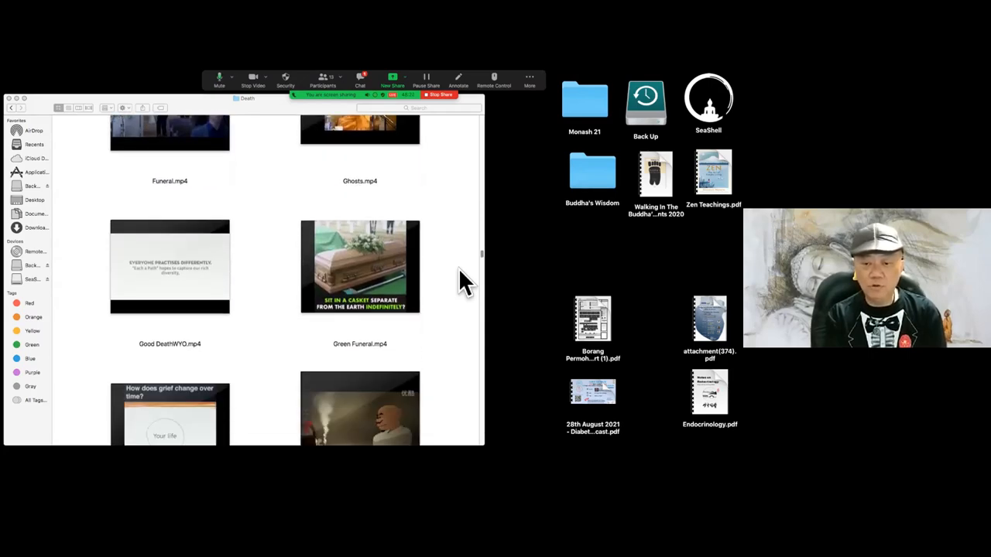
{"action": "scroll", "coordinate": [463, 283], "scroll_direction": "down", "scroll_amount": 1}
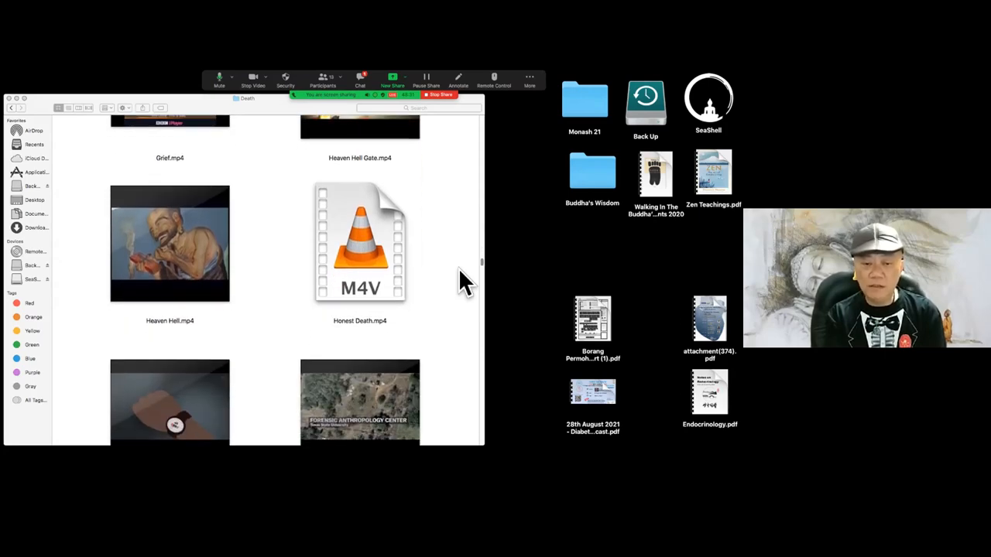
{"action": "scroll", "coordinate": [462, 283], "scroll_direction": "down", "scroll_amount": 1}
{"action": "scroll", "coordinate": [463, 284], "scroll_direction": "down", "scroll_amount": 1}
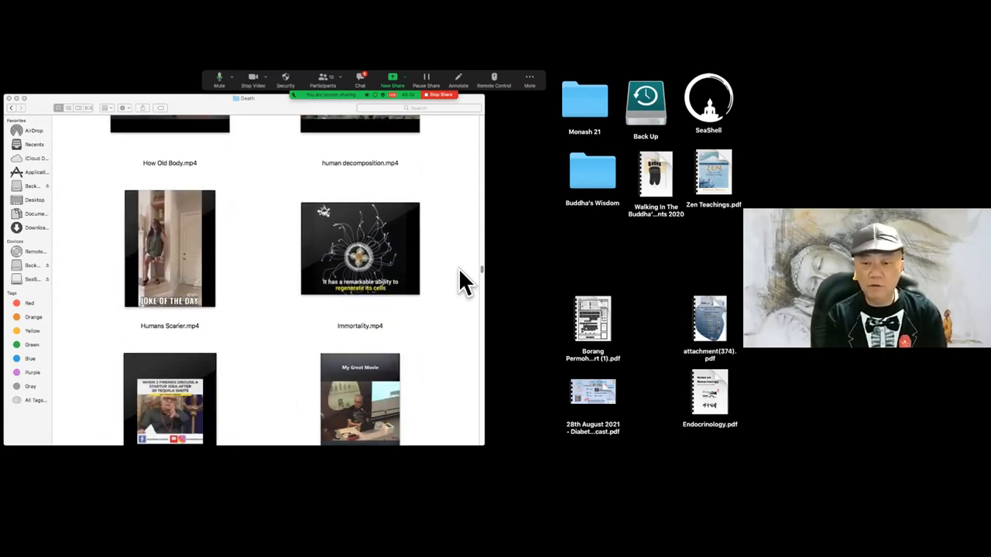
{"action": "scroll", "coordinate": [463, 283], "scroll_direction": "down", "scroll_amount": 1}
{"action": "scroll", "coordinate": [463, 284], "scroll_direction": "down", "scroll_amount": 1}
{"action": "scroll", "coordinate": [463, 284], "scroll_direction": "down", "scroll_amount": 2}
{"action": "scroll", "coordinate": [463, 283], "scroll_direction": "down", "scroll_amount": 1}
{"action": "scroll", "coordinate": [462, 284], "scroll_direction": "down", "scroll_amount": 2}
{"action": "scroll", "coordinate": [463, 283], "scroll_direction": "down", "scroll_amount": 1}
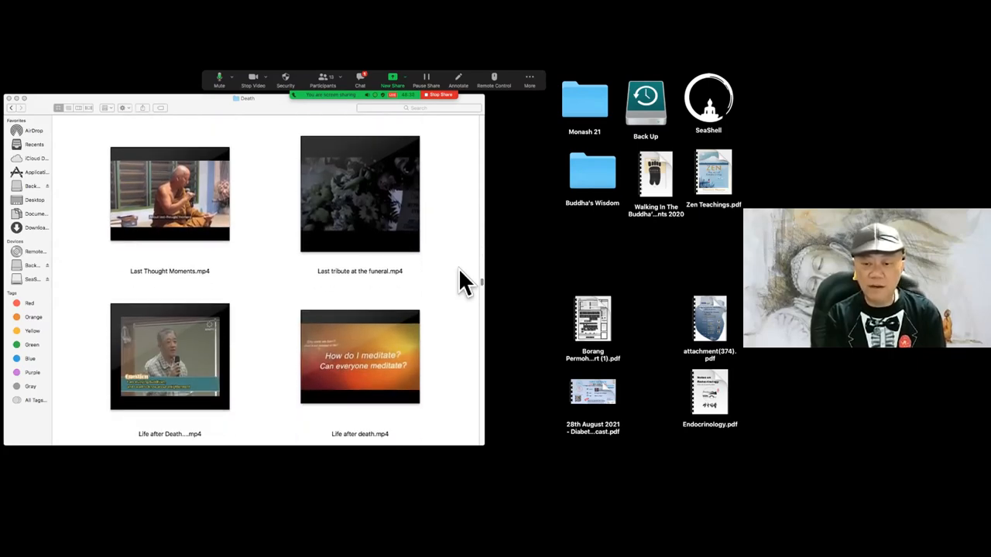
{"action": "scroll", "coordinate": [463, 283], "scroll_direction": "down", "scroll_amount": 2}
{"action": "scroll", "coordinate": [463, 283], "scroll_direction": "down", "scroll_amount": 2}
{"action": "scroll", "coordinate": [463, 283], "scroll_direction": "down", "scroll_amount": 1}
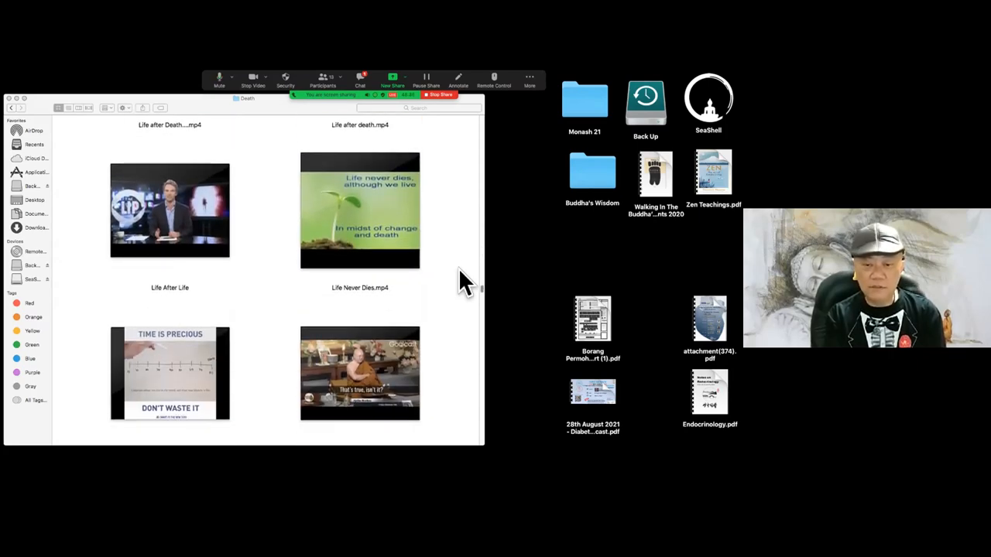
{"action": "scroll", "coordinate": [463, 283], "scroll_direction": "down", "scroll_amount": 2}
{"action": "scroll", "coordinate": [463, 283], "scroll_direction": "down", "scroll_amount": 2}
{"action": "scroll", "coordinate": [463, 283], "scroll_direction": "down", "scroll_amount": 2}
{"action": "scroll", "coordinate": [463, 284], "scroll_direction": "down", "scroll_amount": 2}
{"action": "scroll", "coordinate": [463, 284], "scroll_direction": "down", "scroll_amount": 1}
{"action": "scroll", "coordinate": [463, 284], "scroll_direction": "down", "scroll_amount": 3}
{"action": "scroll", "coordinate": [462, 283], "scroll_direction": "down", "scroll_amount": 1}
{"action": "scroll", "coordinate": [463, 283], "scroll_direction": "down", "scroll_amount": 1}
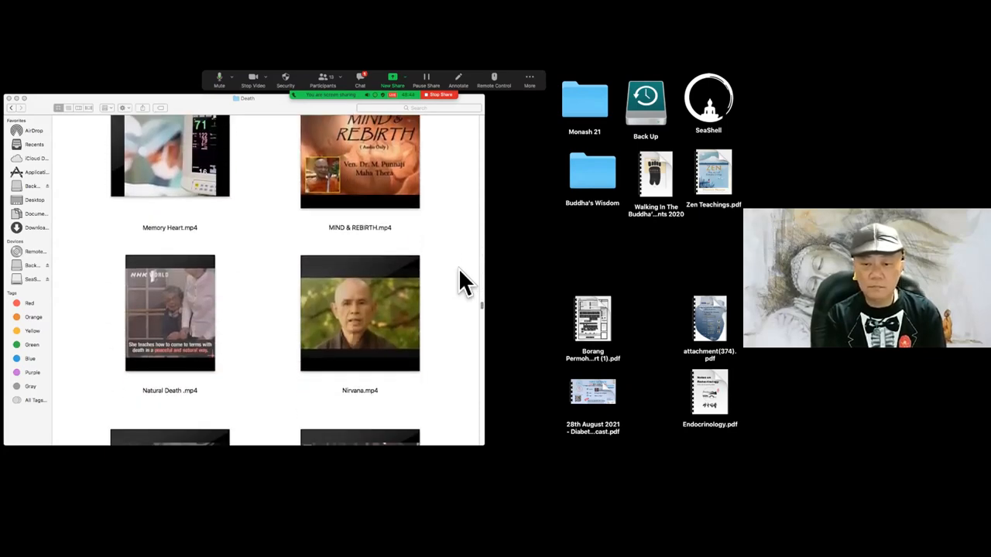
{"action": "scroll", "coordinate": [462, 284], "scroll_direction": "down", "scroll_amount": 2}
{"action": "scroll", "coordinate": [463, 283], "scroll_direction": "down", "scroll_amount": 1}
{"action": "scroll", "coordinate": [463, 283], "scroll_direction": "down", "scroll_amount": 3}
{"action": "scroll", "coordinate": [463, 283], "scroll_direction": "down", "scroll_amount": 2}
{"action": "scroll", "coordinate": [463, 284], "scroll_direction": "down", "scroll_amount": 1}
{"action": "scroll", "coordinate": [463, 283], "scroll_direction": "down", "scroll_amount": 3}
{"action": "scroll", "coordinate": [463, 283], "scroll_direction": "down", "scroll_amount": 3}
{"action": "scroll", "coordinate": [463, 283], "scroll_direction": "down", "scroll_amount": 2}
{"action": "scroll", "coordinate": [463, 283], "scroll_direction": "down", "scroll_amount": 1}
Step: Play the Peter Mack monk video in QuickTime Player with screen-sharing options shown
{"action": "double_click", "coordinate": [385, 367]}
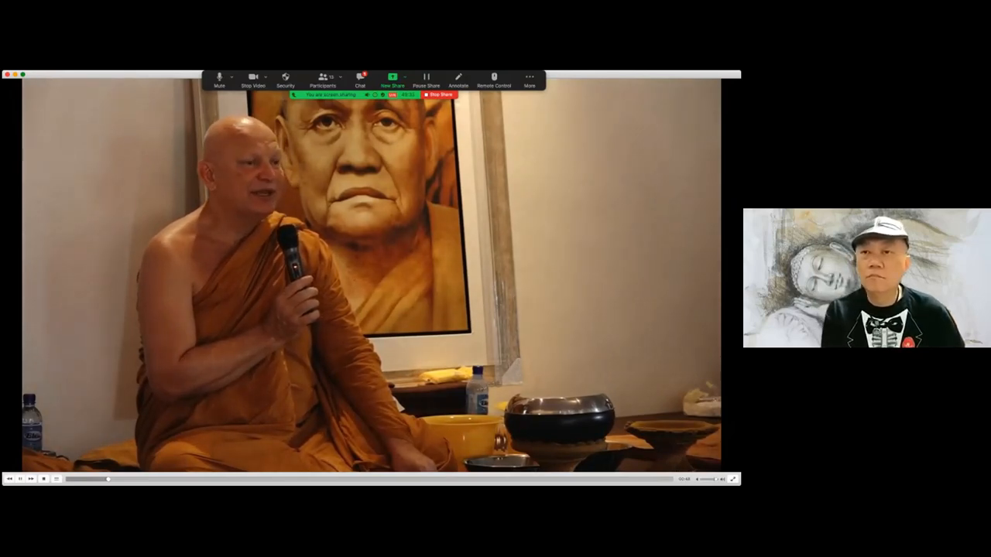
{"action": "left_click", "coordinate": [534, 79]}
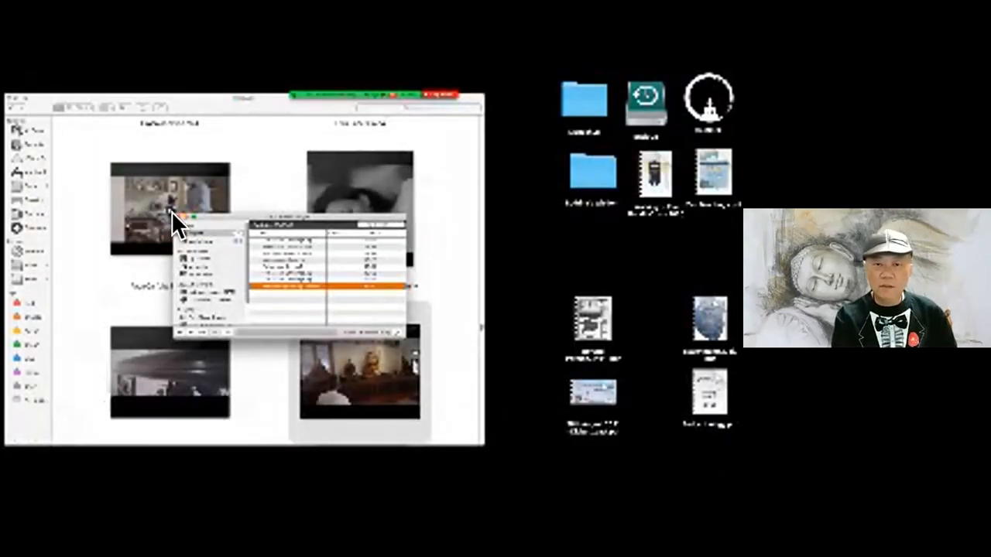
Step: Bring the Death folder's thumbnail window forward to reach Atoms after Death and Belief in Past Lives
{"action": "left_click", "coordinate": [247, 170]}
{"action": "scroll", "coordinate": [262, 221], "scroll_direction": "up", "scroll_amount": 1}
{"action": "scroll", "coordinate": [266, 238], "scroll_direction": "down", "scroll_amount": 5}
{"action": "scroll", "coordinate": [266, 238], "scroll_direction": "down", "scroll_amount": 5}
{"action": "scroll", "coordinate": [266, 238], "scroll_direction": "down", "scroll_amount": 5}
{"action": "scroll", "coordinate": [480, 127], "scroll_direction": "down", "scroll_amount": 5}
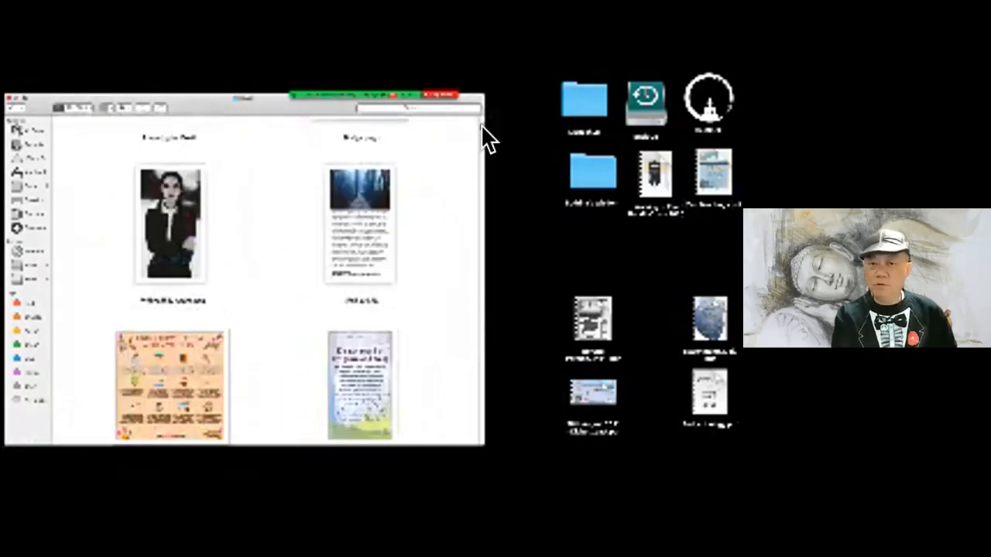
{"action": "scroll", "coordinate": [421, 271], "scroll_direction": "down", "scroll_amount": 2}
{"action": "scroll", "coordinate": [421, 272], "scroll_direction": "down", "scroll_amount": 2}
{"action": "scroll", "coordinate": [421, 272], "scroll_direction": "down", "scroll_amount": 3}
{"action": "scroll", "coordinate": [421, 271], "scroll_direction": "down", "scroll_amount": 4}
{"action": "scroll", "coordinate": [421, 272], "scroll_direction": "down", "scroll_amount": 3}
{"action": "scroll", "coordinate": [421, 272], "scroll_direction": "down", "scroll_amount": 3}
{"action": "scroll", "coordinate": [421, 271], "scroll_direction": "down", "scroll_amount": 1}
{"action": "scroll", "coordinate": [421, 272], "scroll_direction": "down", "scroll_amount": 4}
{"action": "scroll", "coordinate": [421, 272], "scroll_direction": "down", "scroll_amount": 4}
{"action": "scroll", "coordinate": [421, 271], "scroll_direction": "down", "scroll_amount": 4}
{"action": "scroll", "coordinate": [421, 272], "scroll_direction": "down", "scroll_amount": 4}
{"action": "scroll", "coordinate": [421, 271], "scroll_direction": "down", "scroll_amount": 4}
{"action": "scroll", "coordinate": [421, 271], "scroll_direction": "down", "scroll_amount": 1}
{"action": "scroll", "coordinate": [422, 272], "scroll_direction": "down", "scroll_amount": 2}
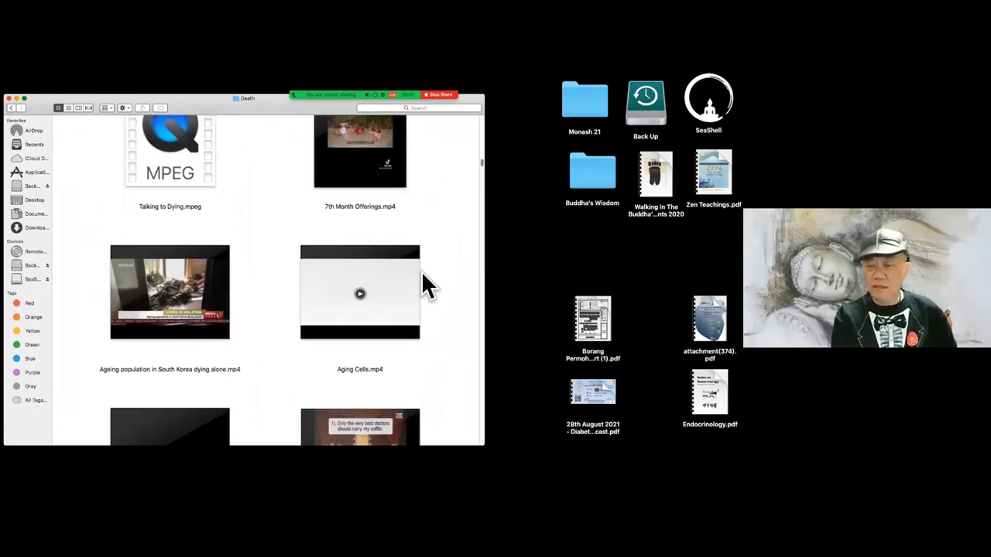
{"action": "scroll", "coordinate": [422, 273], "scroll_direction": "down", "scroll_amount": 1}
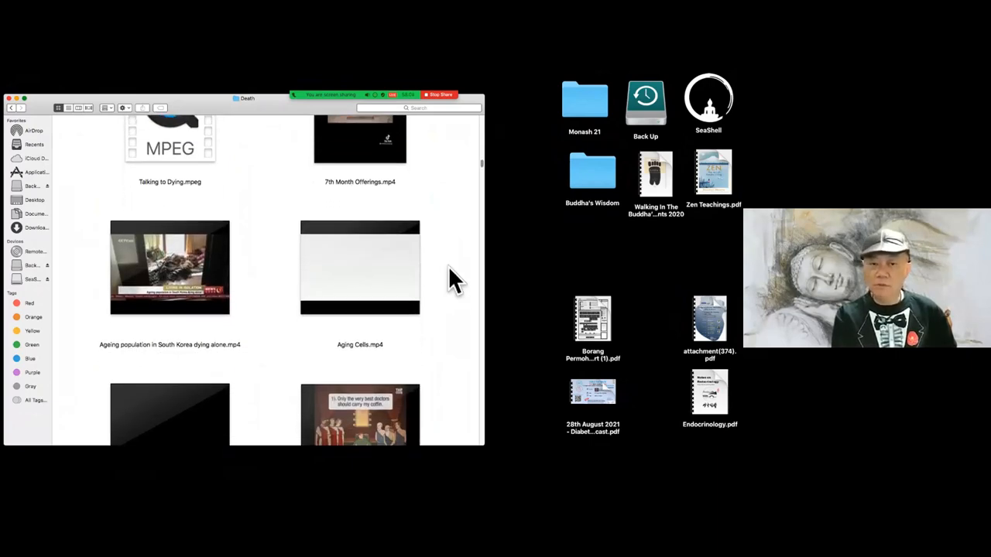
{"action": "scroll", "coordinate": [449, 267], "scroll_direction": "down", "scroll_amount": 1}
{"action": "scroll", "coordinate": [449, 267], "scroll_direction": "down", "scroll_amount": 2}
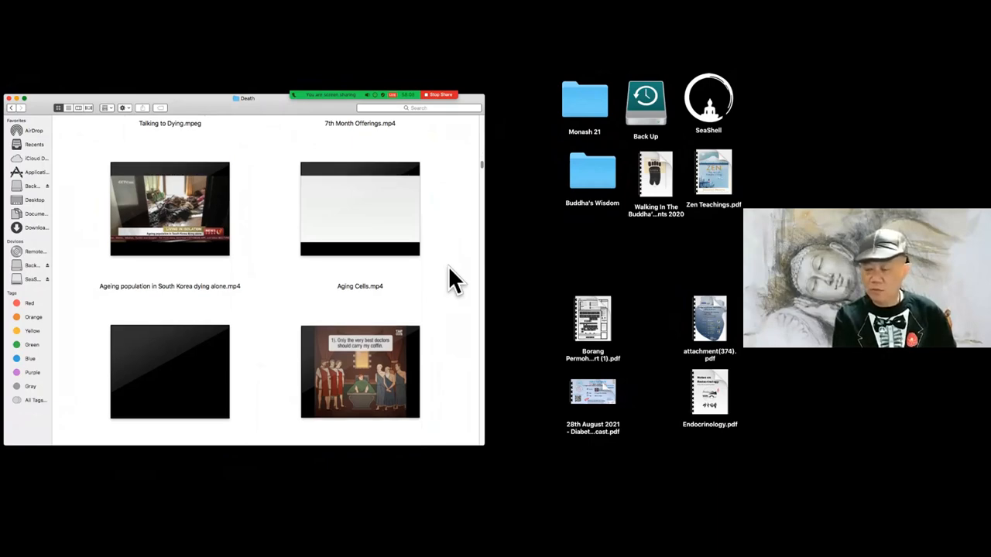
{"action": "scroll", "coordinate": [448, 266], "scroll_direction": "down", "scroll_amount": 2}
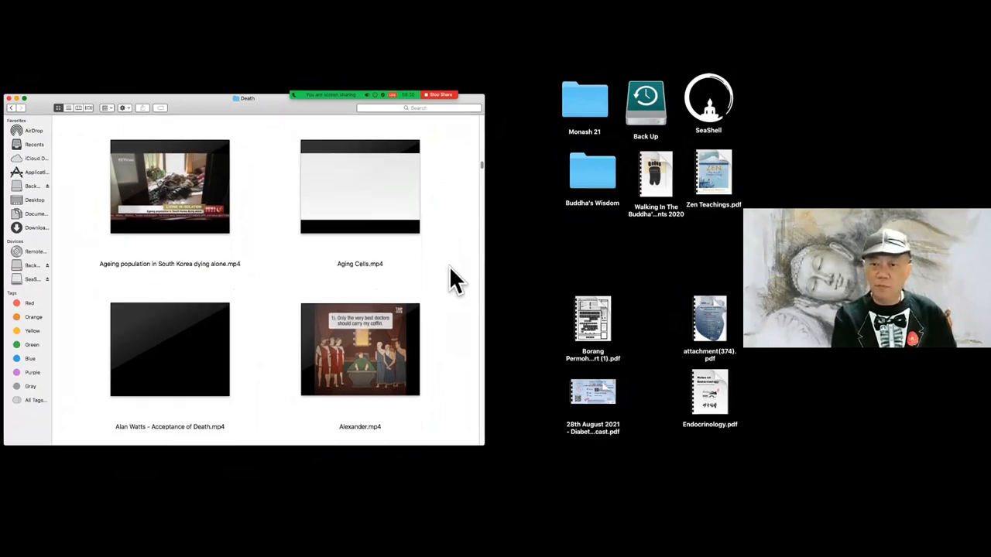
{"action": "scroll", "coordinate": [449, 266], "scroll_direction": "down", "scroll_amount": 3}
{"action": "scroll", "coordinate": [449, 267], "scroll_direction": "down", "scroll_amount": 2}
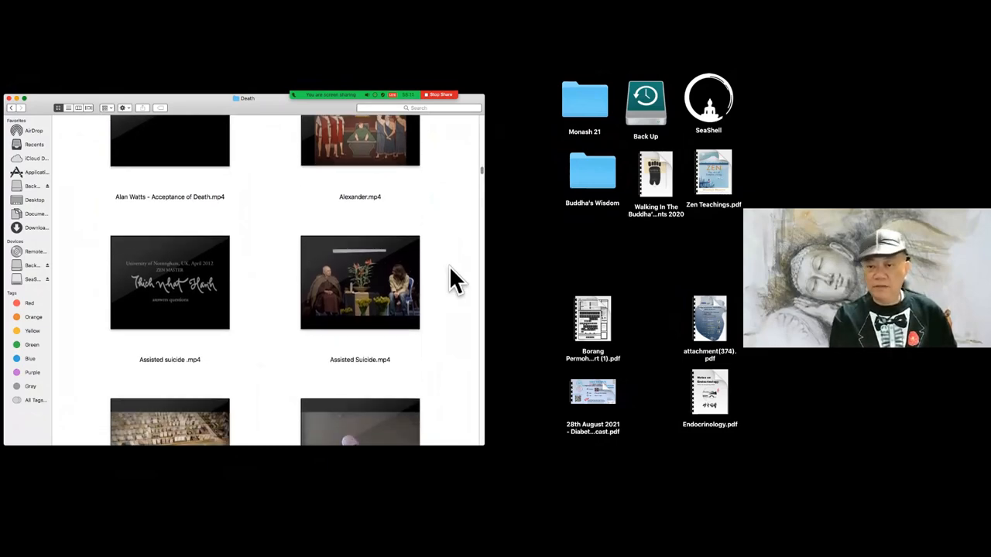
{"action": "scroll", "coordinate": [449, 267], "scroll_direction": "down", "scroll_amount": 1}
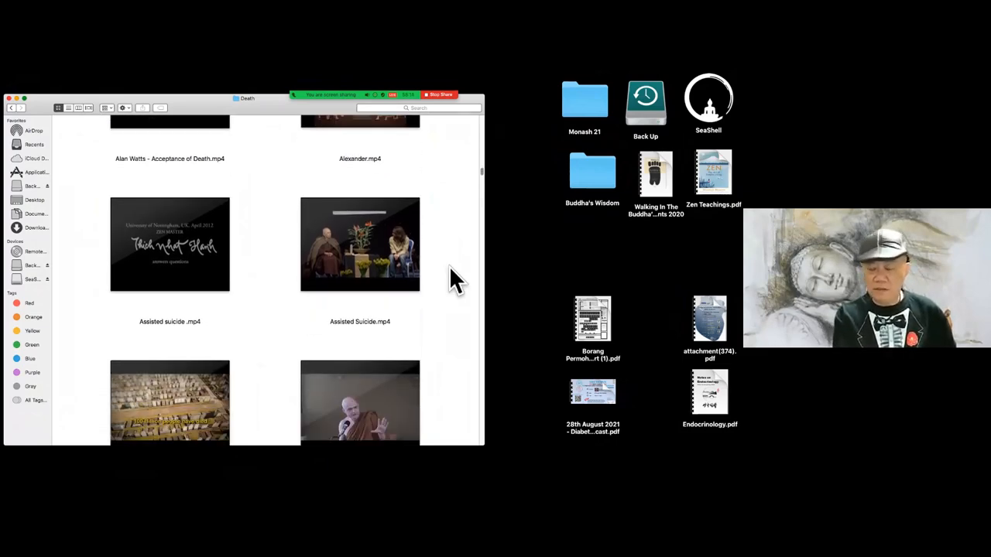
{"action": "scroll", "coordinate": [448, 266], "scroll_direction": "down", "scroll_amount": 2}
{"action": "scroll", "coordinate": [449, 266], "scroll_direction": "down", "scroll_amount": 1}
{"action": "scroll", "coordinate": [448, 266], "scroll_direction": "down", "scroll_amount": 1}
{"action": "scroll", "coordinate": [449, 267], "scroll_direction": "down", "scroll_amount": 1}
{"action": "scroll", "coordinate": [449, 267], "scroll_direction": "down", "scroll_amount": 2}
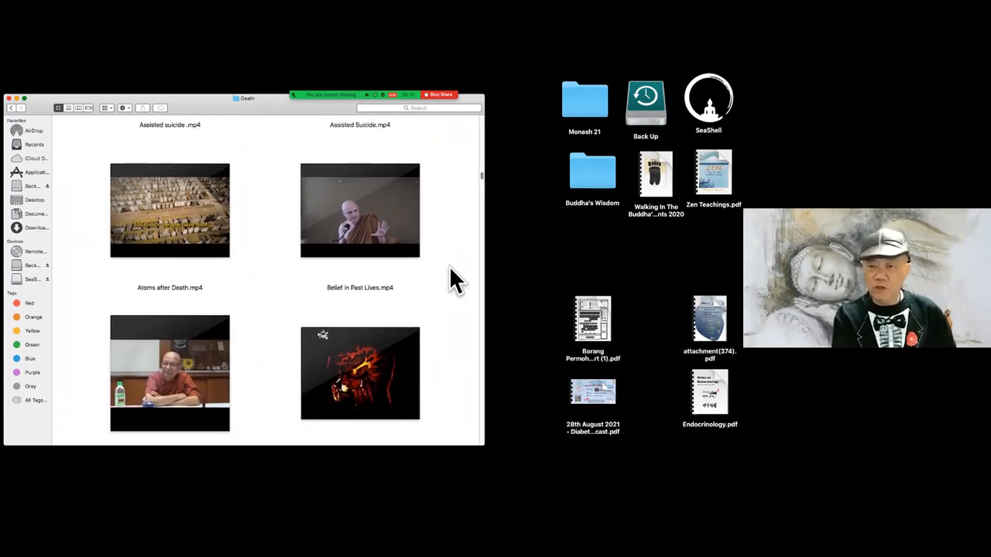
{"action": "scroll", "coordinate": [449, 267], "scroll_direction": "down", "scroll_amount": 1}
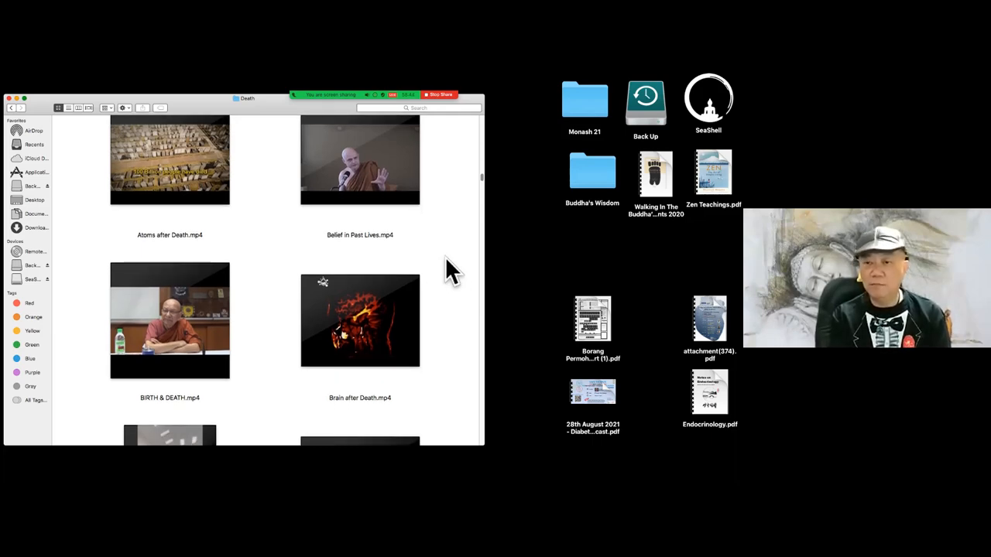
{"action": "scroll", "coordinate": [449, 271], "scroll_direction": "down", "scroll_amount": 2}
{"action": "scroll", "coordinate": [448, 270], "scroll_direction": "down", "scroll_amount": 1}
{"action": "scroll", "coordinate": [448, 271], "scroll_direction": "down", "scroll_amount": 1}
{"action": "scroll", "coordinate": [449, 271], "scroll_direction": "down", "scroll_amount": 1}
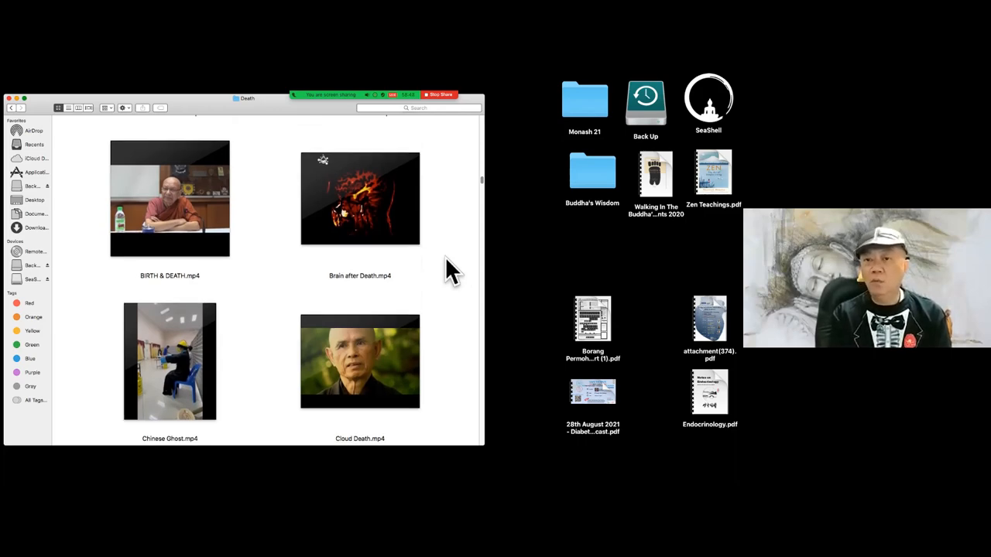
{"action": "scroll", "coordinate": [449, 271], "scroll_direction": "up", "scroll_amount": 2}
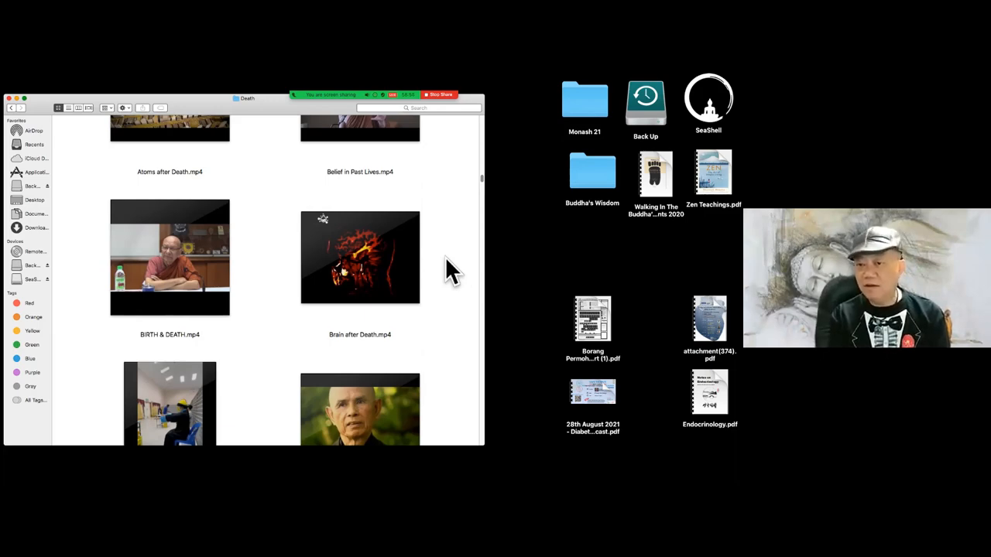
{"action": "scroll", "coordinate": [451, 271], "scroll_direction": "up", "scroll_amount": 1}
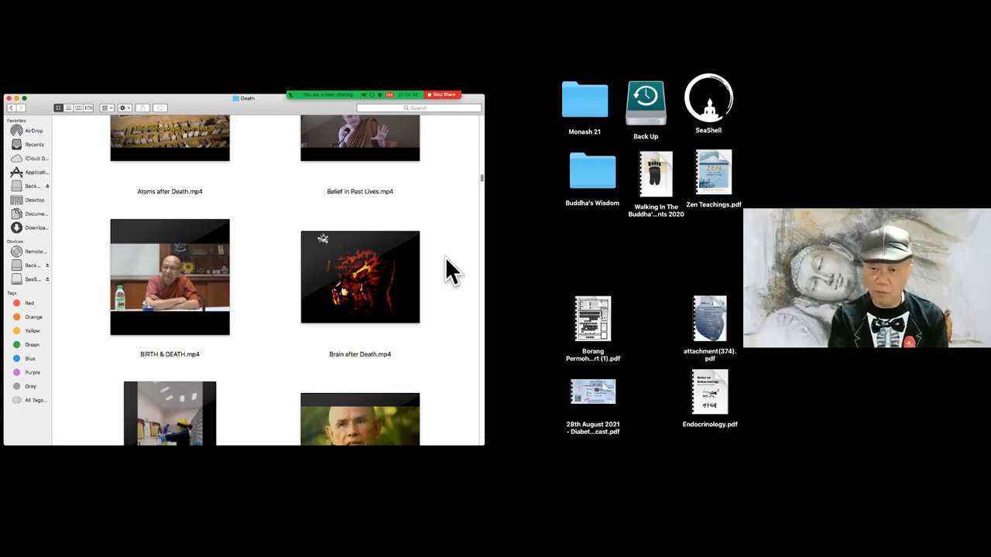
{"action": "scroll", "coordinate": [449, 265], "scroll_direction": "down", "scroll_amount": 3}
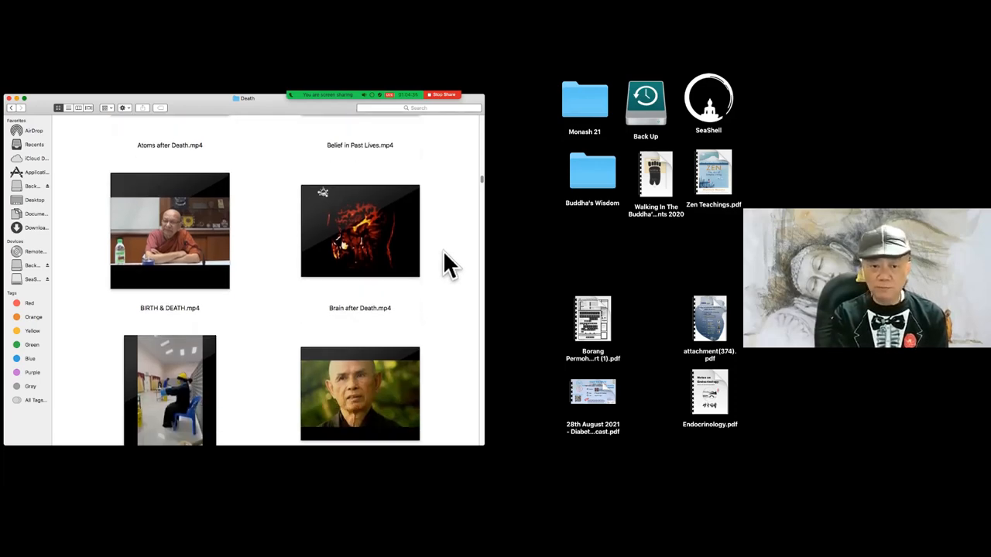
{"action": "scroll", "coordinate": [449, 266], "scroll_direction": "down", "scroll_amount": 2}
{"action": "scroll", "coordinate": [449, 265], "scroll_direction": "down", "scroll_amount": 1}
{"action": "scroll", "coordinate": [449, 265], "scroll_direction": "down", "scroll_amount": 1}
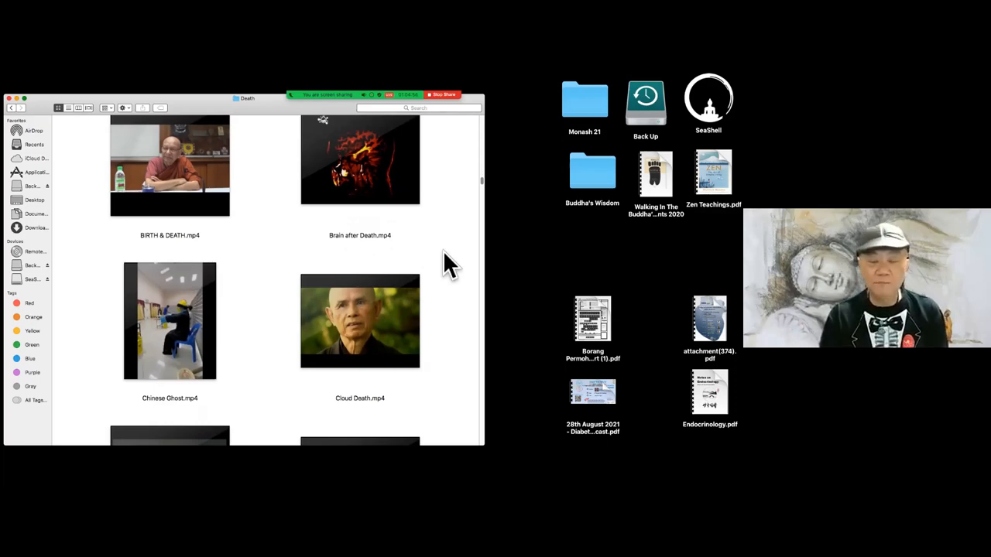
Step: Play Chinese Ghost.mp4 in VLC enlarged with the green zoom button
{"action": "double_click", "coordinate": [197, 321]}
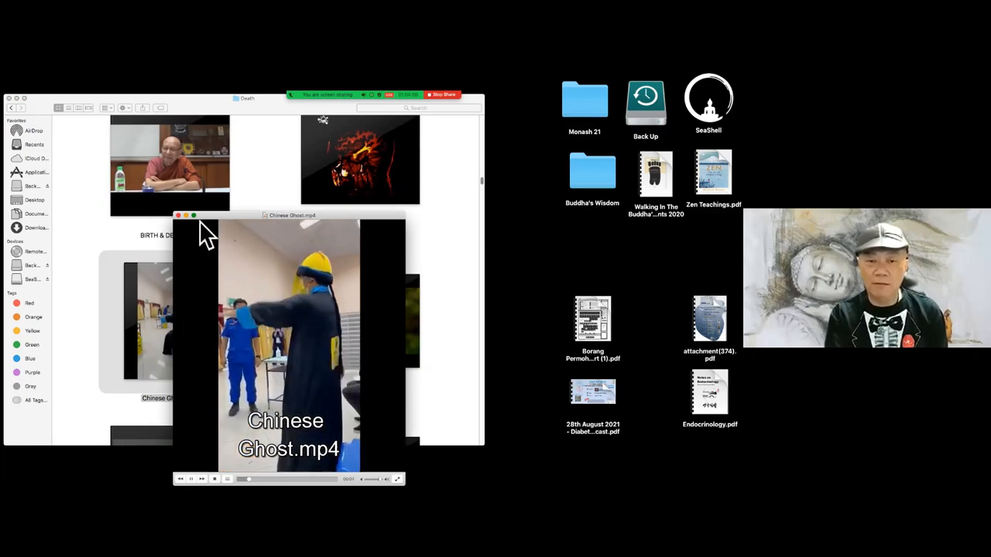
{"action": "left_click", "coordinate": [194, 216]}
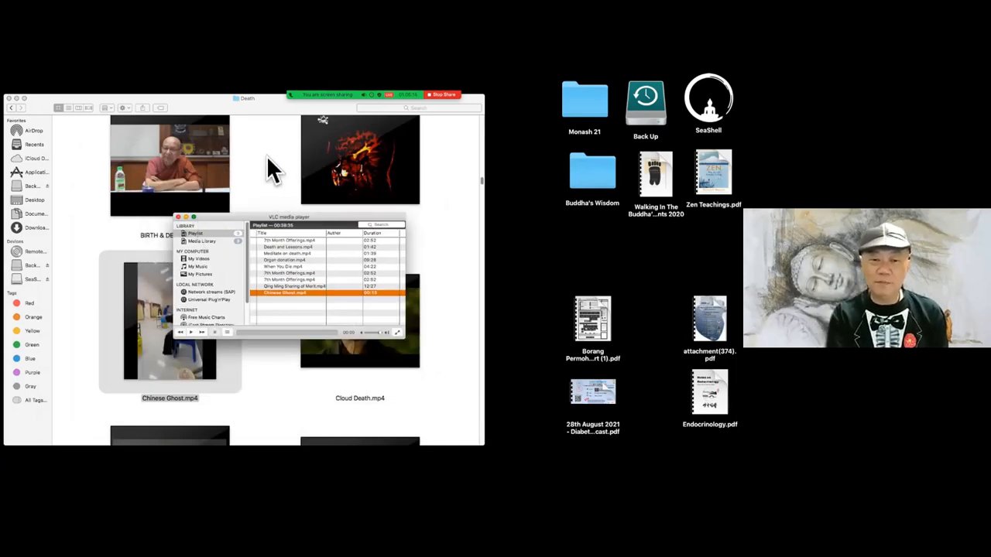
Step: Return to the Death folder in Finder and reveal the row after Cloud Death.mp4
{"action": "left_click", "coordinate": [266, 157]}
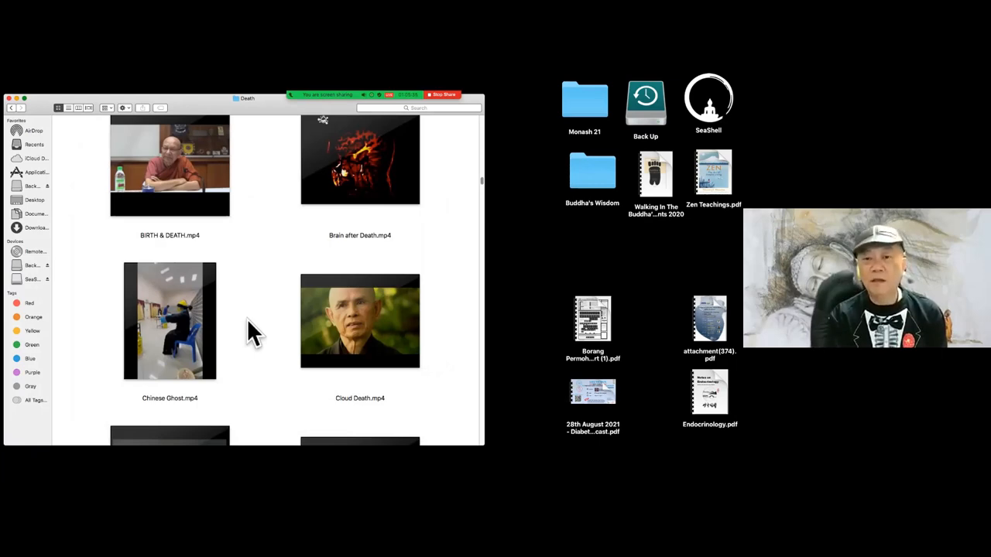
{"action": "scroll", "coordinate": [254, 332], "scroll_direction": "down", "scroll_amount": 1}
{"action": "scroll", "coordinate": [247, 319], "scroll_direction": "down", "scroll_amount": 3}
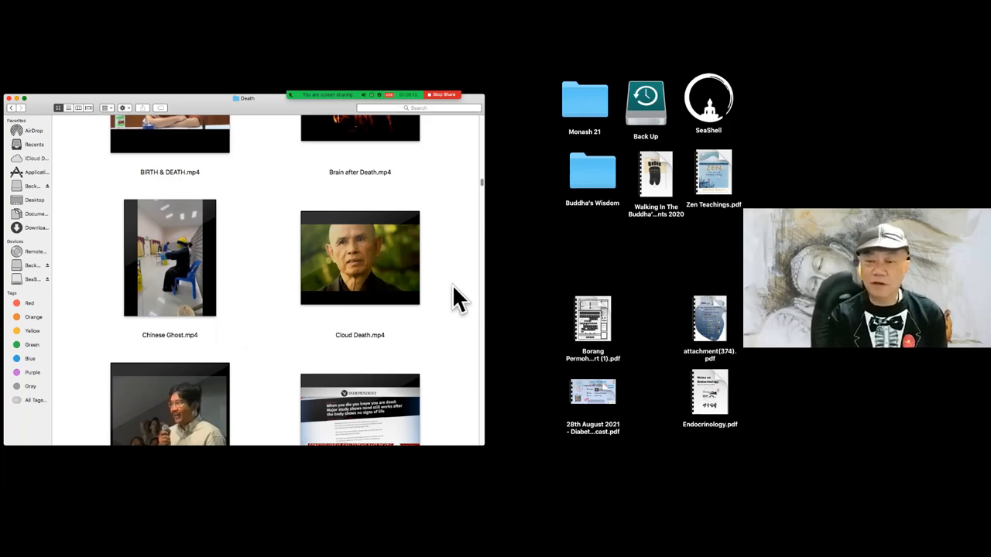
{"action": "mouse_move", "coordinate": [360, 257]}
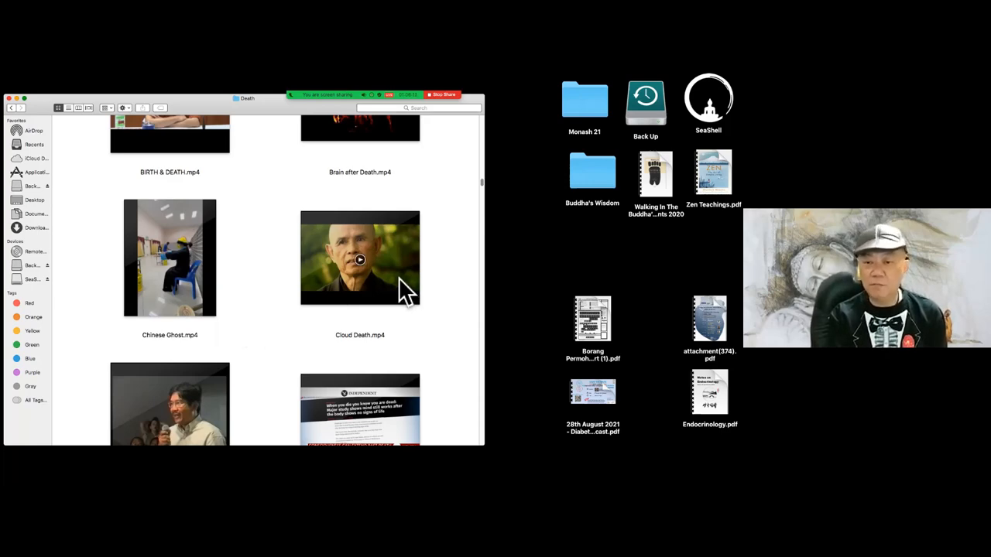
Step: Play Cloud Death.mp4 in VLC enlarged to cover the folder and desktop
{"action": "double_click", "coordinate": [398, 277]}
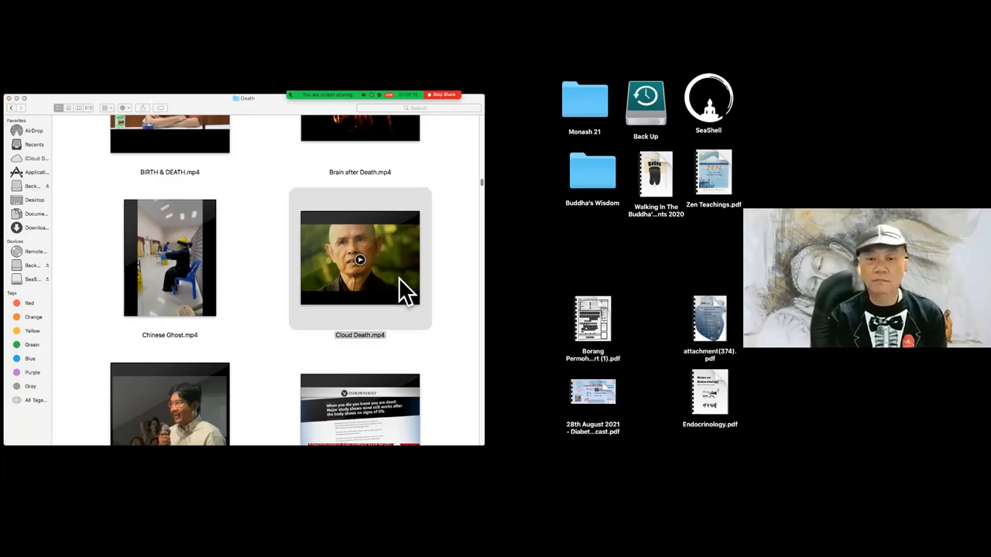
{"action": "left_click", "coordinate": [194, 190]}
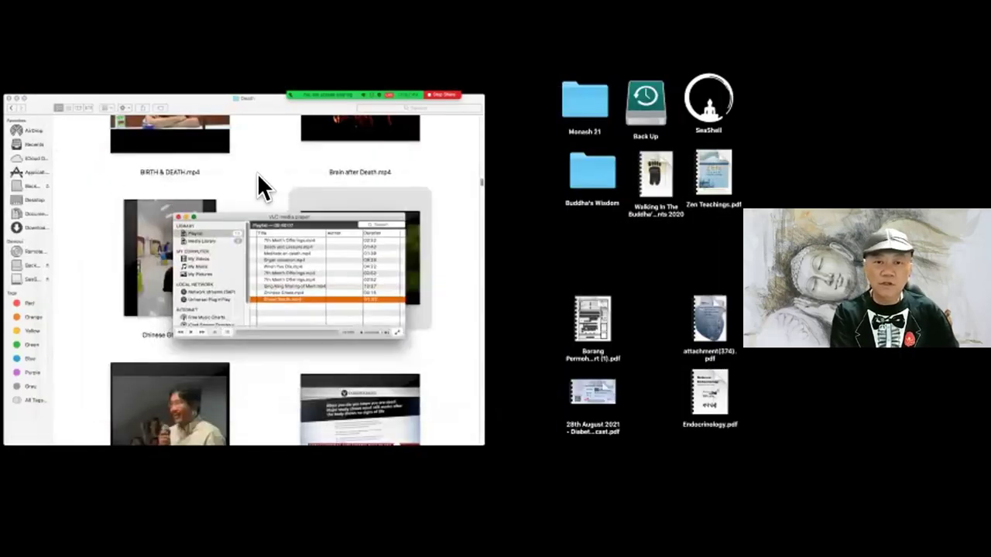
Step: Bring the Death folder back to the front to show Coming to terms with Death and Consciousness after clinical death
{"action": "left_click", "coordinate": [258, 175]}
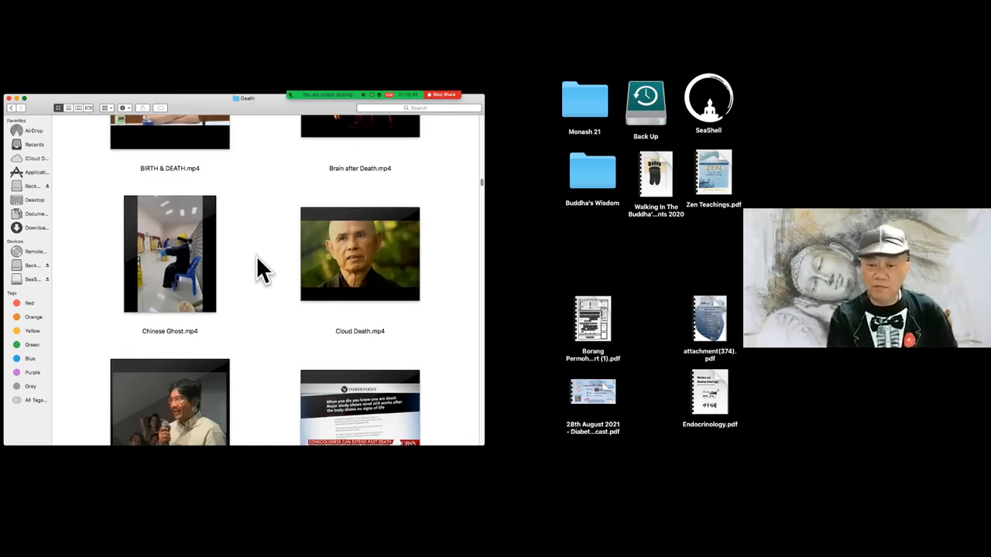
{"action": "scroll", "coordinate": [258, 257], "scroll_direction": "down", "scroll_amount": 2}
{"action": "scroll", "coordinate": [258, 257], "scroll_direction": "down", "scroll_amount": 1}
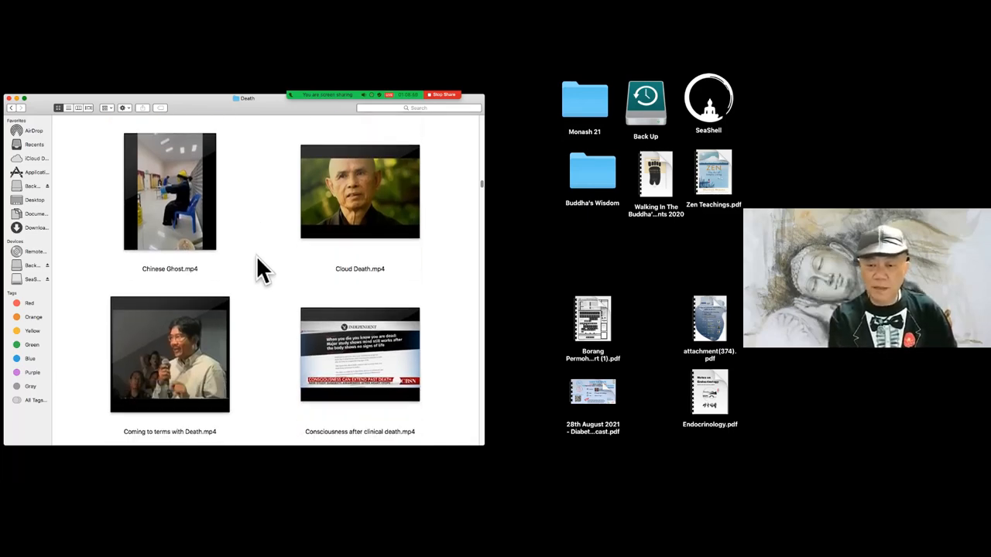
{"action": "scroll", "coordinate": [257, 257], "scroll_direction": "down", "scroll_amount": 1}
{"action": "scroll", "coordinate": [257, 257], "scroll_direction": "down", "scroll_amount": 1}
{"action": "scroll", "coordinate": [257, 257], "scroll_direction": "down", "scroll_amount": 2}
{"action": "scroll", "coordinate": [258, 257], "scroll_direction": "down", "scroll_amount": 1}
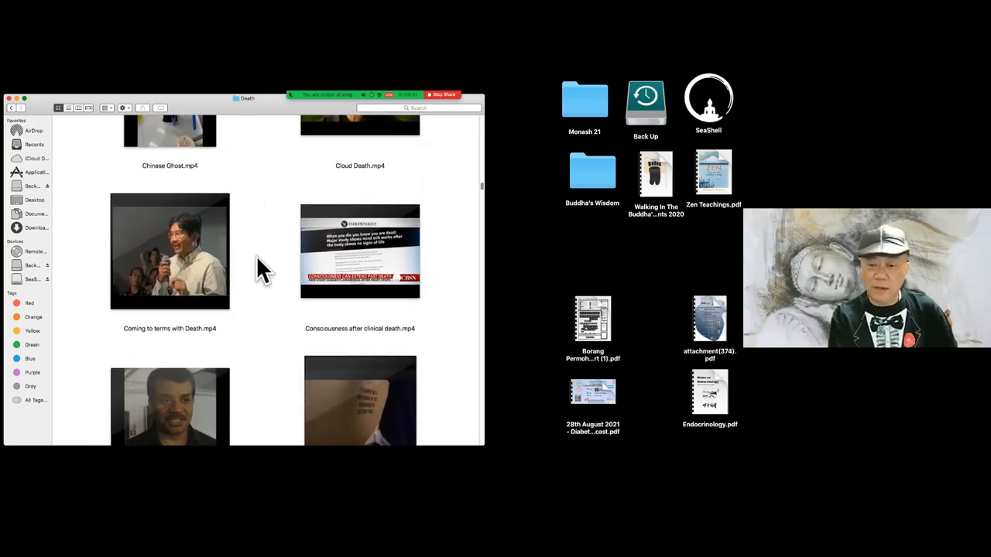
{"action": "scroll", "coordinate": [258, 257], "scroll_direction": "down", "scroll_amount": 2}
{"action": "scroll", "coordinate": [258, 257], "scroll_direction": "down", "scroll_amount": 1}
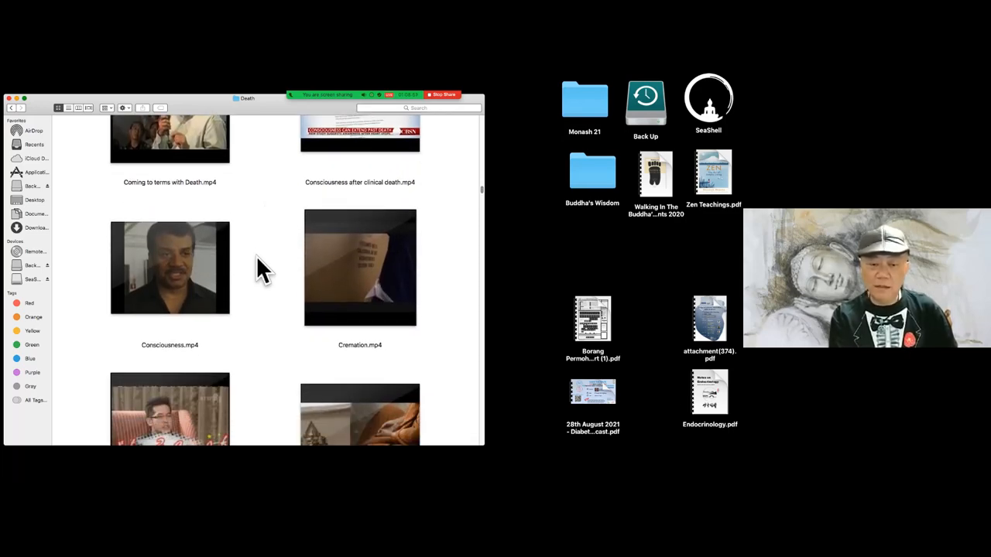
{"action": "scroll", "coordinate": [258, 257], "scroll_direction": "down", "scroll_amount": 2}
{"action": "scroll", "coordinate": [258, 257], "scroll_direction": "down", "scroll_amount": 2}
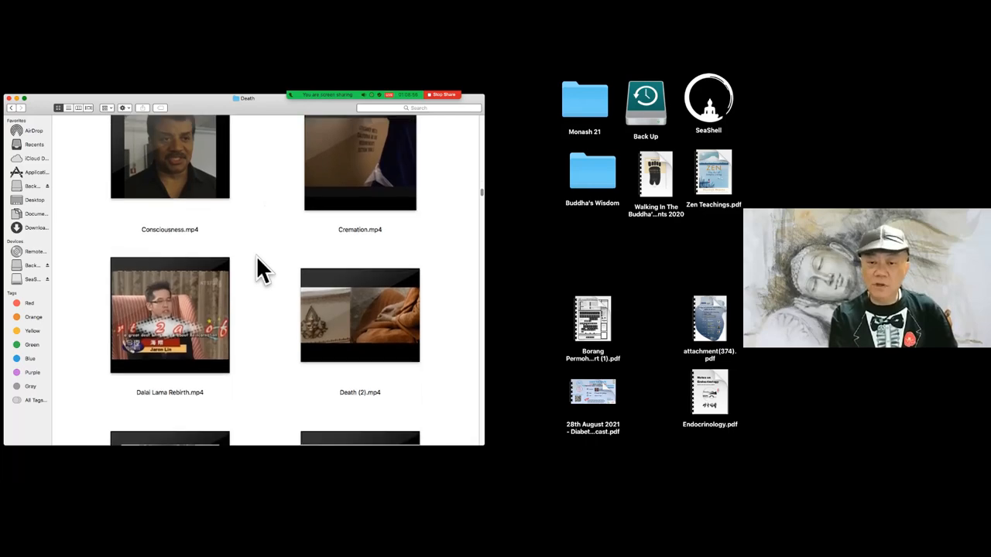
{"action": "scroll", "coordinate": [258, 257], "scroll_direction": "down", "scroll_amount": 3}
{"action": "scroll", "coordinate": [258, 257], "scroll_direction": "down", "scroll_amount": 2}
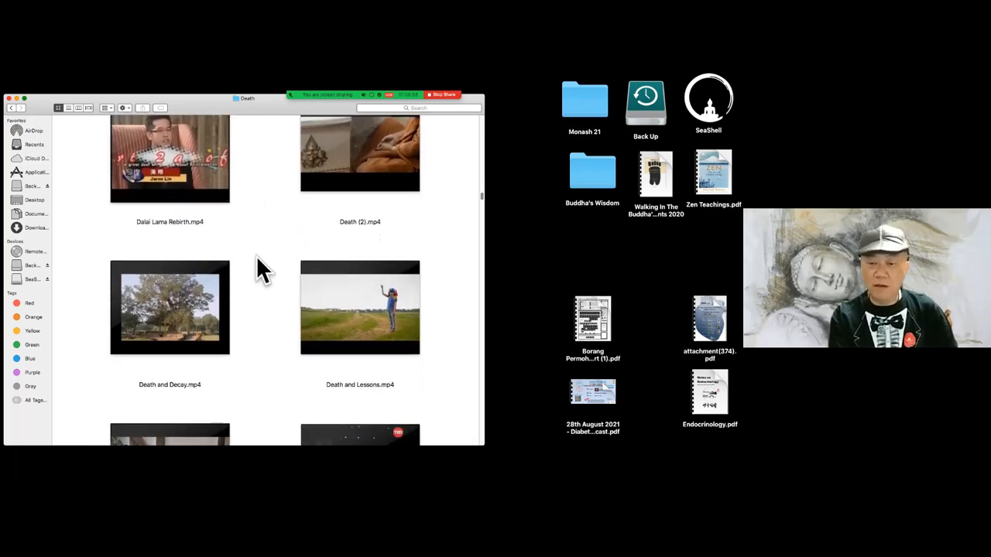
{"action": "scroll", "coordinate": [258, 257], "scroll_direction": "down", "scroll_amount": 1}
{"action": "scroll", "coordinate": [256, 256], "scroll_direction": "down", "scroll_amount": 1}
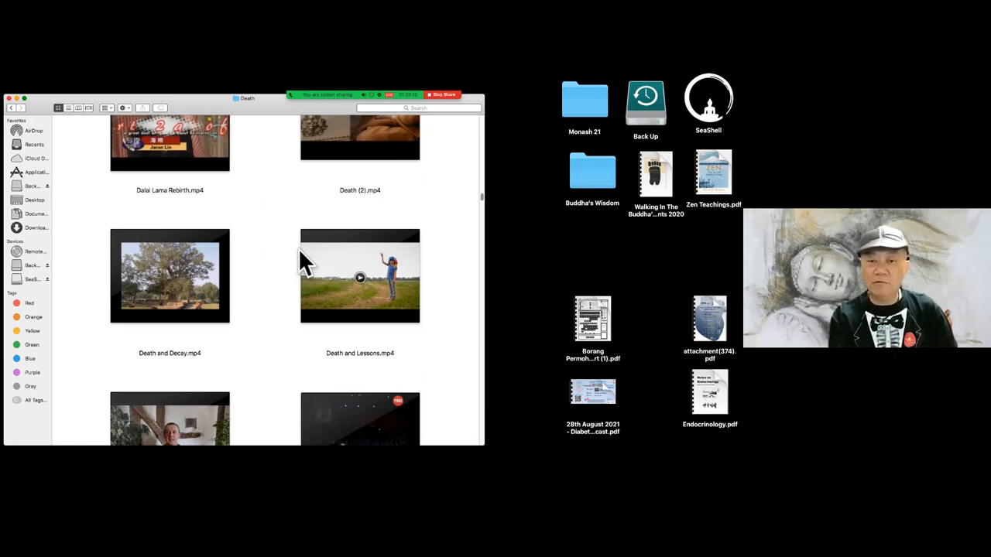
{"action": "mouse_move", "coordinate": [360, 307]}
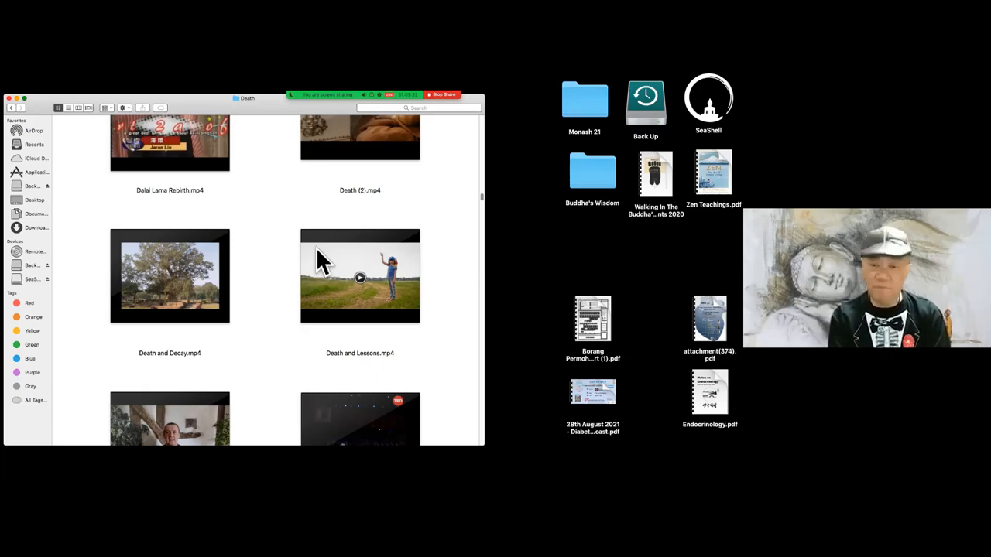
Step: Play Death and Lessons.mp4 in VLC with its title about what death can teach us
{"action": "double_click", "coordinate": [316, 247]}
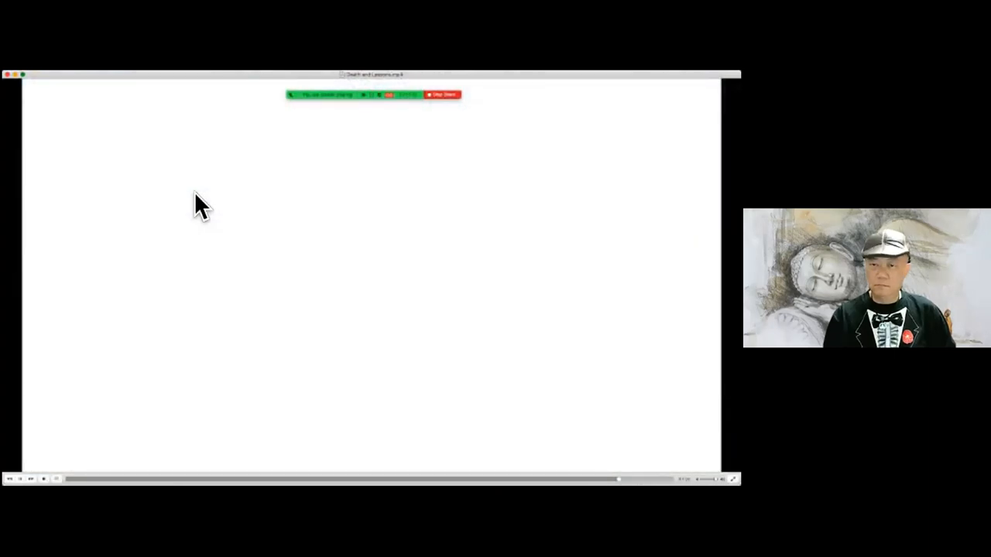
Step: Close the Death and Lessons video to resume browsing toward Death And Life and Death and Rebirth
{"action": "left_click", "coordinate": [8, 75]}
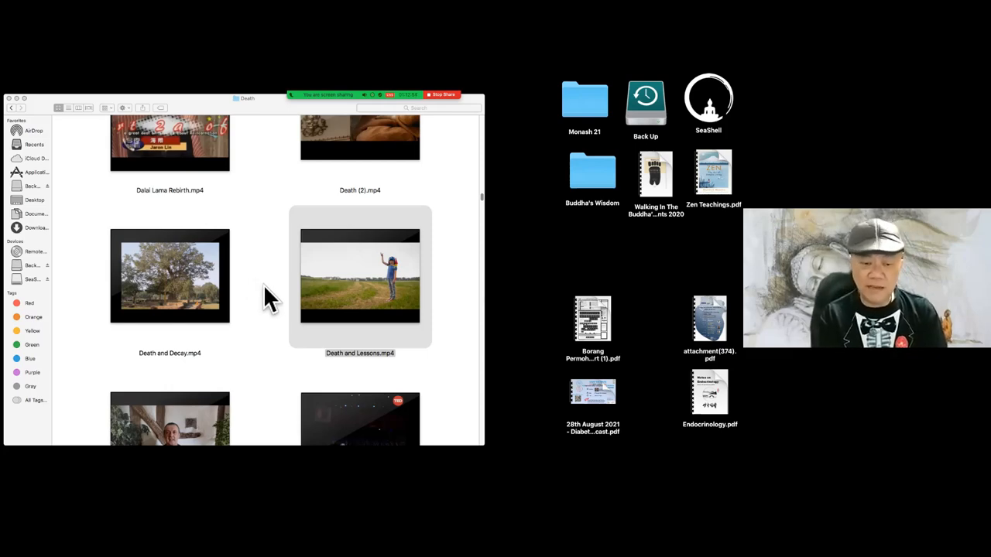
{"action": "scroll", "coordinate": [264, 287], "scroll_direction": "down", "scroll_amount": 2}
{"action": "scroll", "coordinate": [264, 286], "scroll_direction": "down", "scroll_amount": 3}
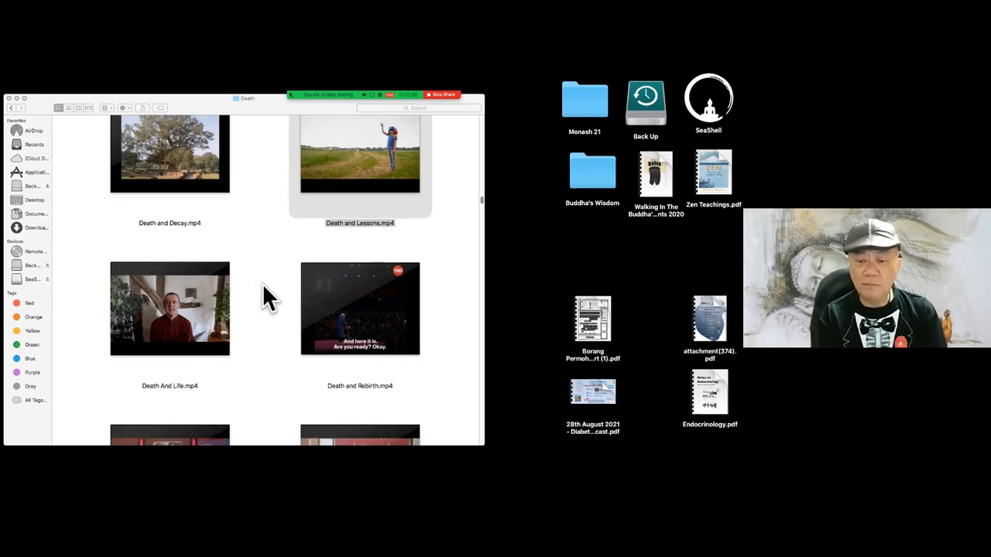
{"action": "scroll", "coordinate": [263, 287], "scroll_direction": "down", "scroll_amount": 2}
{"action": "scroll", "coordinate": [263, 286], "scroll_direction": "down", "scroll_amount": 2}
{"action": "scroll", "coordinate": [263, 286], "scroll_direction": "down", "scroll_amount": 2}
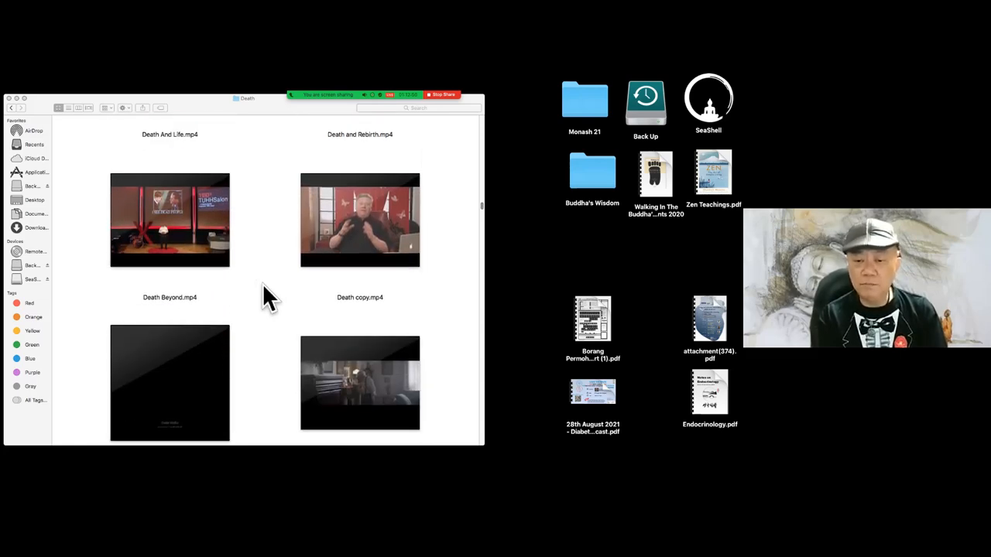
{"action": "scroll", "coordinate": [263, 285], "scroll_direction": "down", "scroll_amount": 2}
{"action": "scroll", "coordinate": [263, 285], "scroll_direction": "down", "scroll_amount": 1}
{"action": "scroll", "coordinate": [263, 285], "scroll_direction": "down", "scroll_amount": 1}
{"action": "scroll", "coordinate": [264, 284], "scroll_direction": "down", "scroll_amount": 2}
{"action": "scroll", "coordinate": [263, 285], "scroll_direction": "down", "scroll_amount": 2}
{"action": "scroll", "coordinate": [263, 285], "scroll_direction": "down", "scroll_amount": 2}
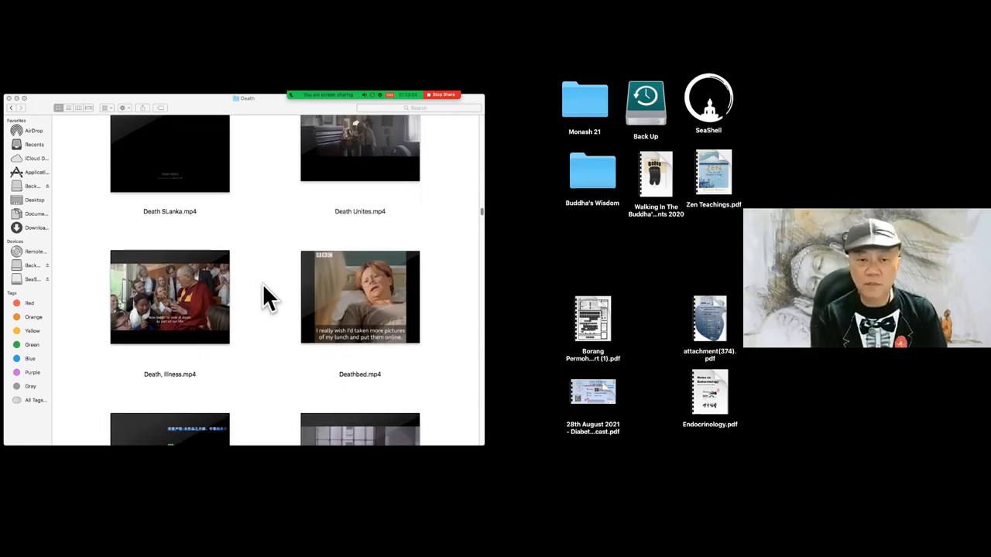
{"action": "scroll", "coordinate": [267, 298], "scroll_direction": "down", "scroll_amount": 1}
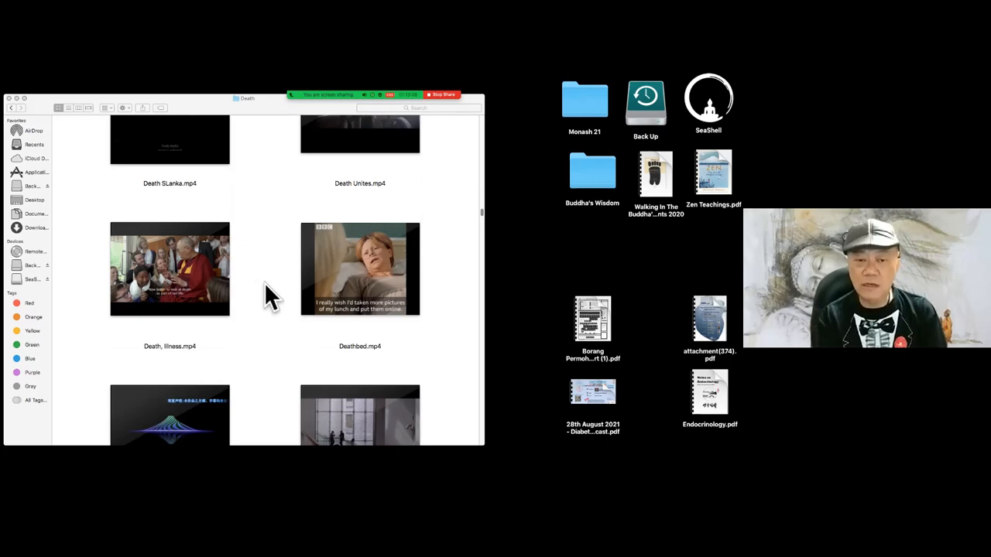
Step: Play Death, Illness.mp4, the Dalai Lama clip among young people, in VLC
{"action": "double_click", "coordinate": [222, 257]}
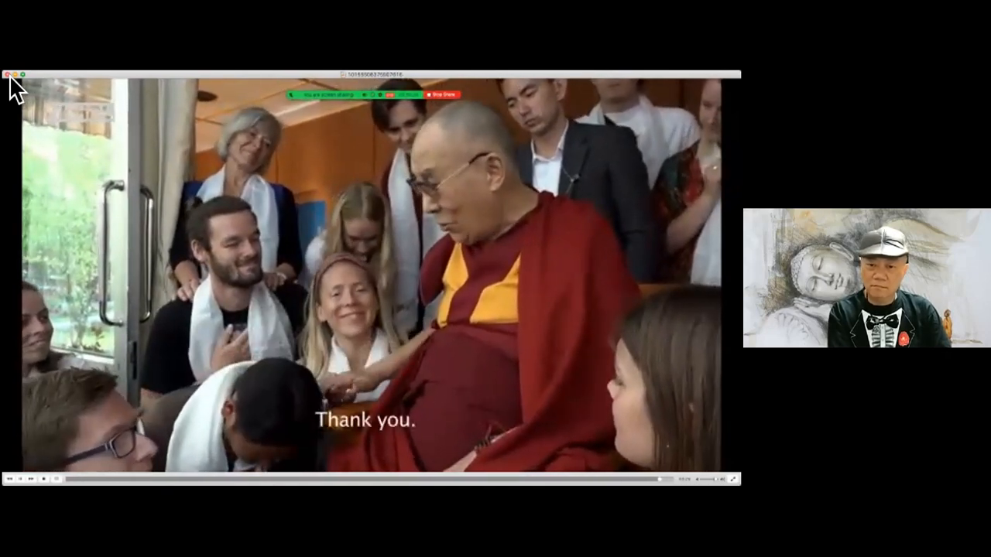
{"action": "left_click", "coordinate": [7, 75]}
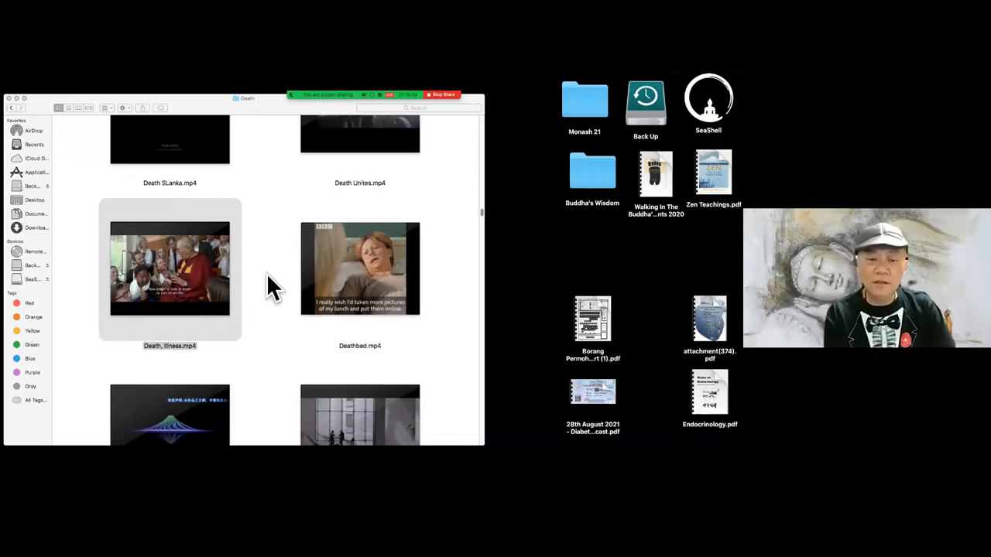
{"action": "scroll", "coordinate": [268, 275], "scroll_direction": "down", "scroll_amount": 2}
{"action": "scroll", "coordinate": [266, 272], "scroll_direction": "down", "scroll_amount": 4}
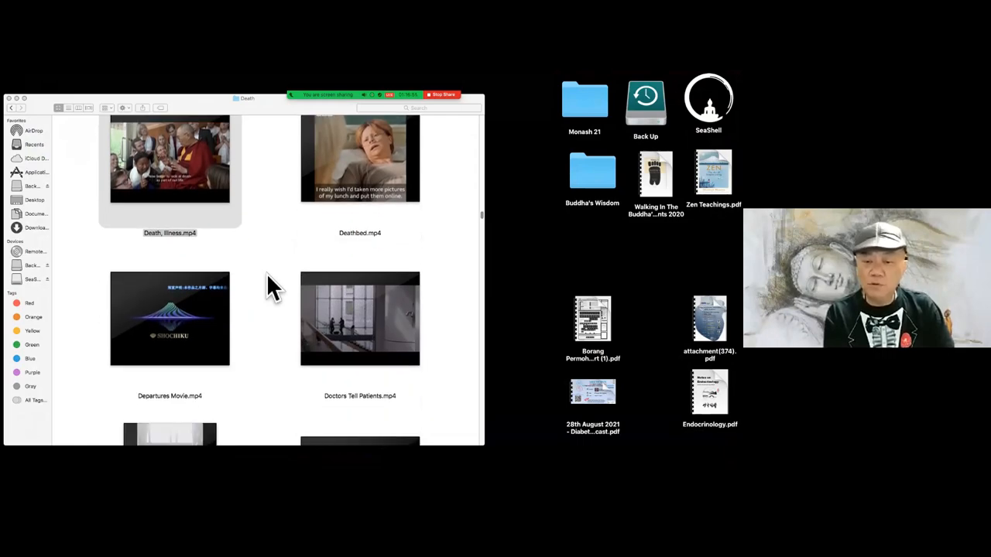
{"action": "scroll", "coordinate": [267, 272], "scroll_direction": "down", "scroll_amount": 3}
{"action": "scroll", "coordinate": [266, 287], "scroll_direction": "down", "scroll_amount": 4}
{"action": "scroll", "coordinate": [266, 287], "scroll_direction": "down", "scroll_amount": 1}
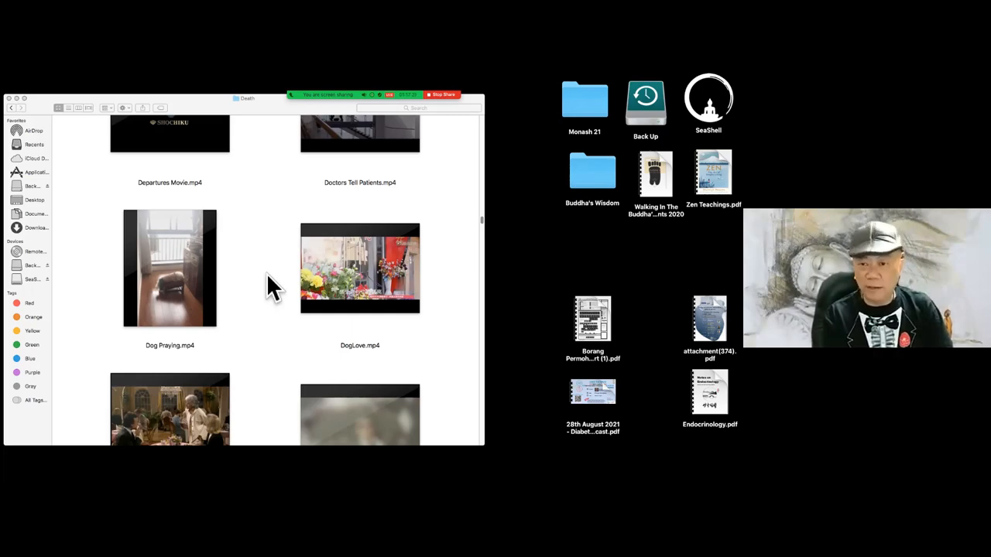
{"action": "double_click", "coordinate": [204, 278]}
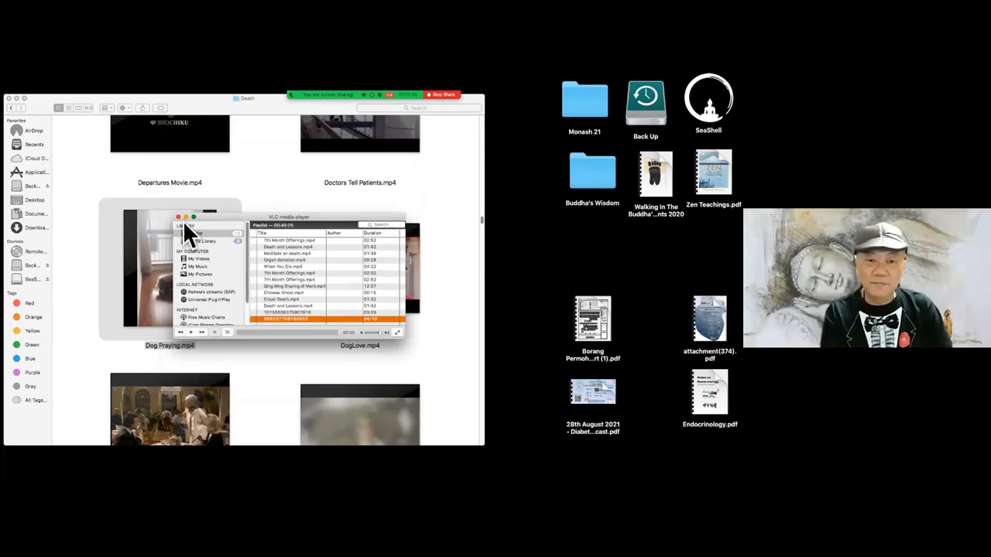
{"action": "left_click", "coordinate": [179, 217]}
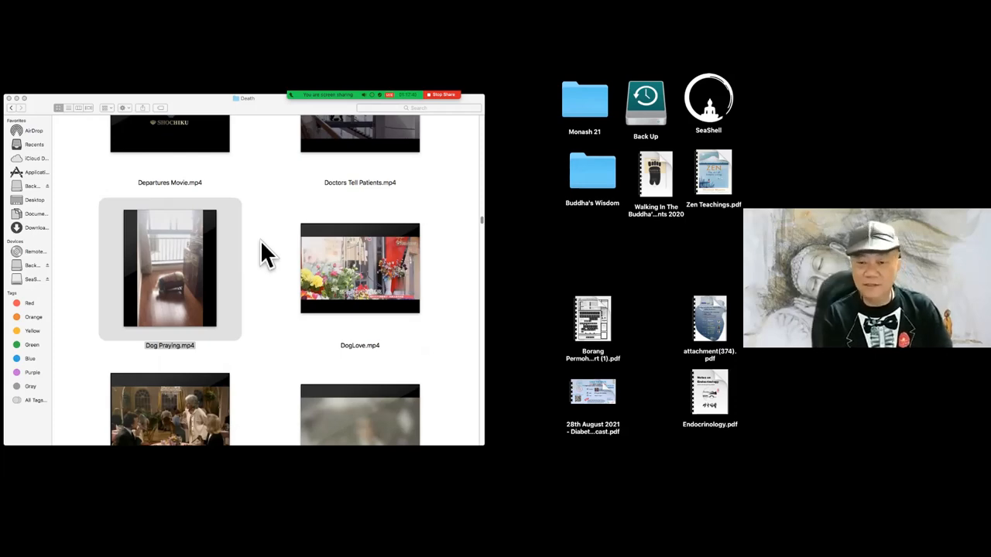
{"action": "scroll", "coordinate": [270, 250], "scroll_direction": "down", "scroll_amount": 3}
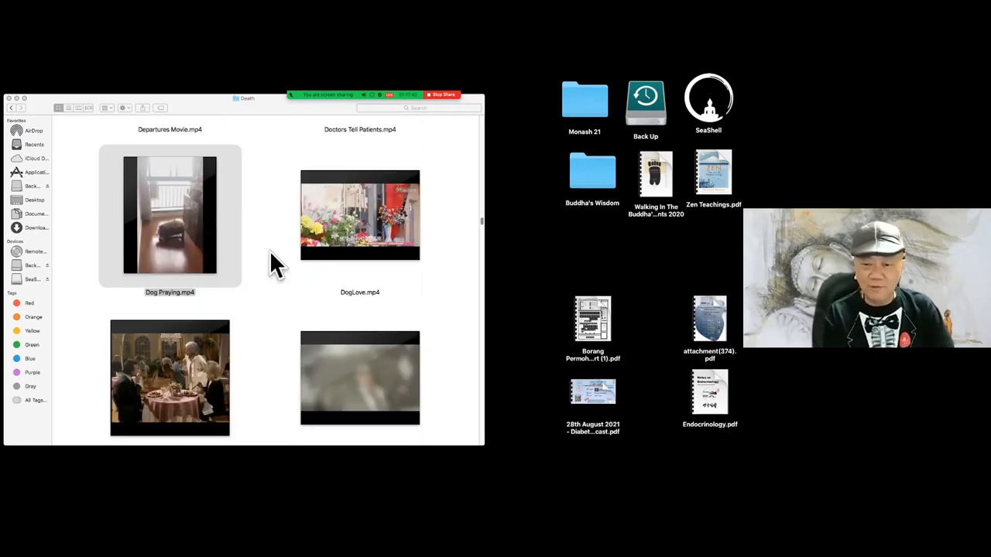
{"action": "scroll", "coordinate": [269, 250], "scroll_direction": "down", "scroll_amount": 1}
{"action": "scroll", "coordinate": [269, 250], "scroll_direction": "down", "scroll_amount": 1}
{"action": "scroll", "coordinate": [270, 250], "scroll_direction": "down", "scroll_amount": 2}
{"action": "scroll", "coordinate": [269, 250], "scroll_direction": "down", "scroll_amount": 3}
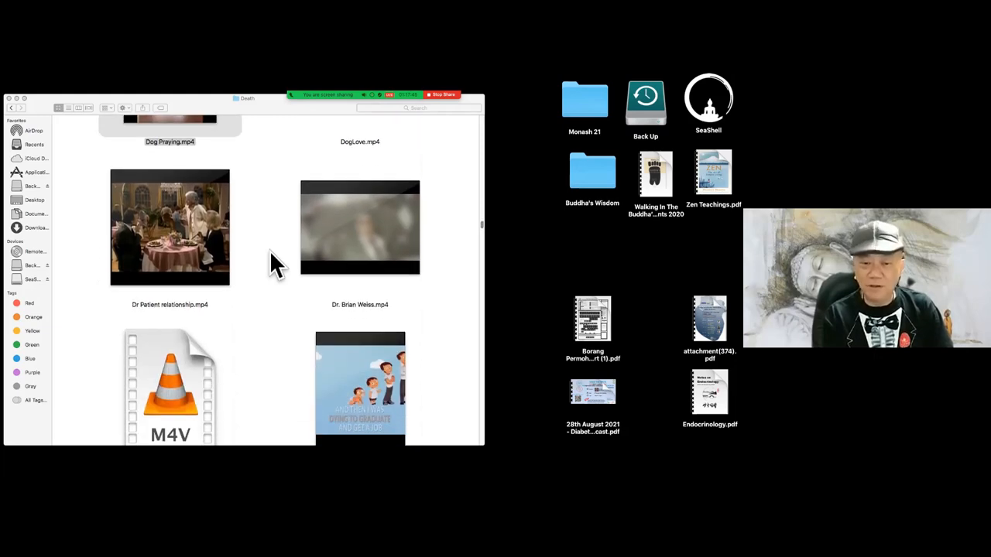
{"action": "scroll", "coordinate": [270, 250], "scroll_direction": "down", "scroll_amount": 2}
{"action": "scroll", "coordinate": [270, 251], "scroll_direction": "down", "scroll_amount": 1}
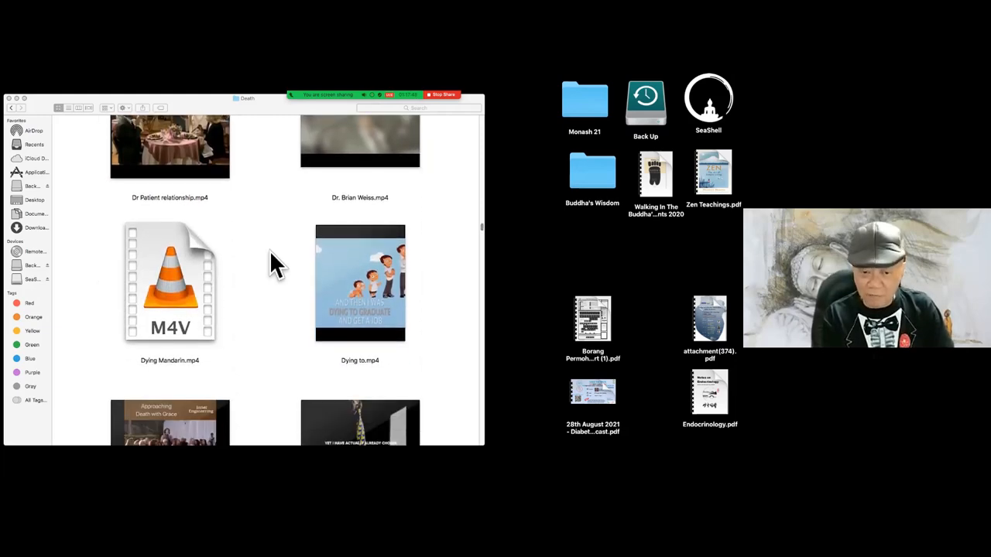
{"action": "scroll", "coordinate": [271, 251], "scroll_direction": "down", "scroll_amount": 2}
{"action": "scroll", "coordinate": [270, 251], "scroll_direction": "down", "scroll_amount": 1}
{"action": "scroll", "coordinate": [271, 251], "scroll_direction": "down", "scroll_amount": 1}
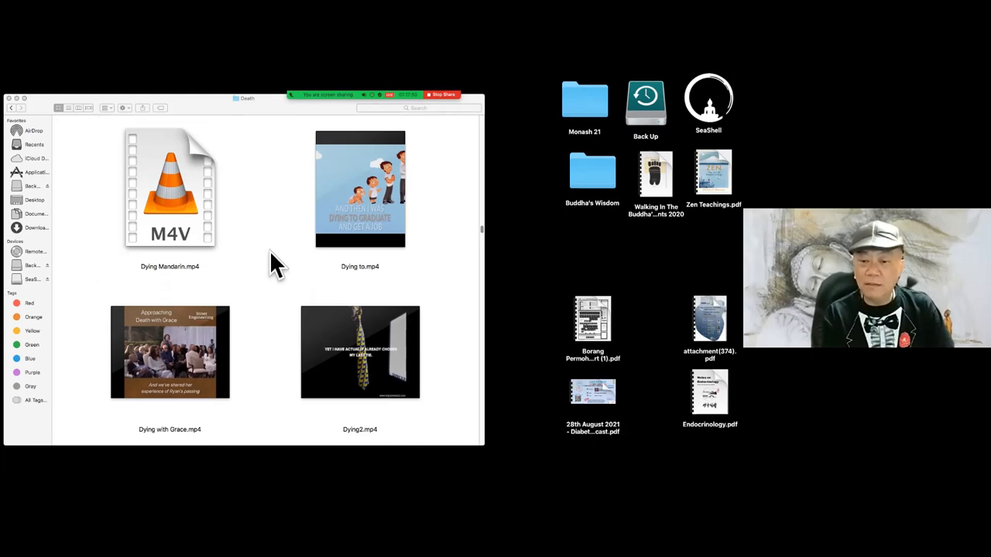
{"action": "scroll", "coordinate": [270, 251], "scroll_direction": "down", "scroll_amount": 1}
{"action": "scroll", "coordinate": [270, 251], "scroll_direction": "down", "scroll_amount": 3}
{"action": "scroll", "coordinate": [271, 263], "scroll_direction": "down", "scroll_amount": 1}
{"action": "scroll", "coordinate": [271, 263], "scroll_direction": "down", "scroll_amount": 2}
{"action": "scroll", "coordinate": [274, 263], "scroll_direction": "down", "scroll_amount": 1}
{"action": "scroll", "coordinate": [275, 263], "scroll_direction": "down", "scroll_amount": 1}
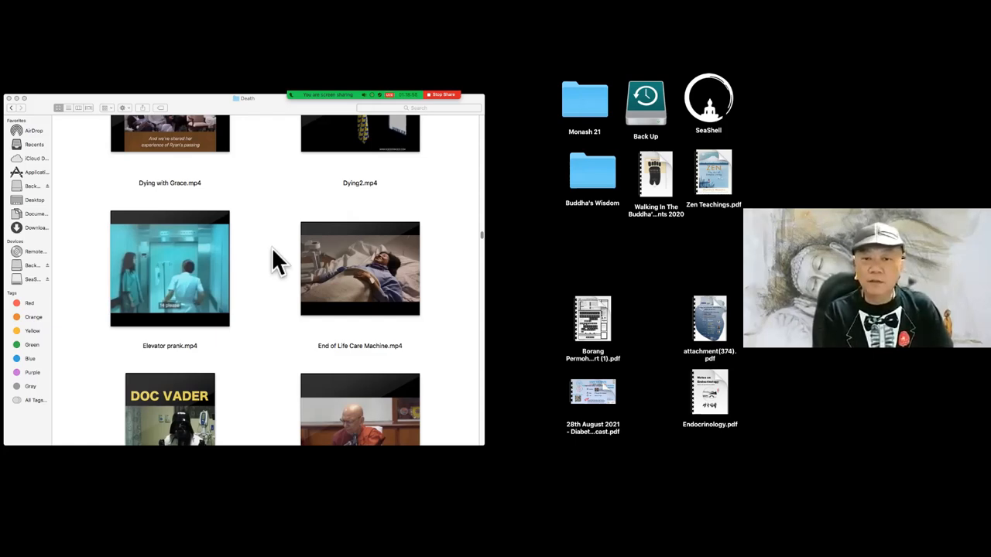
{"action": "left_click", "coordinate": [223, 239]}
{"action": "double_click", "coordinate": [222, 237]}
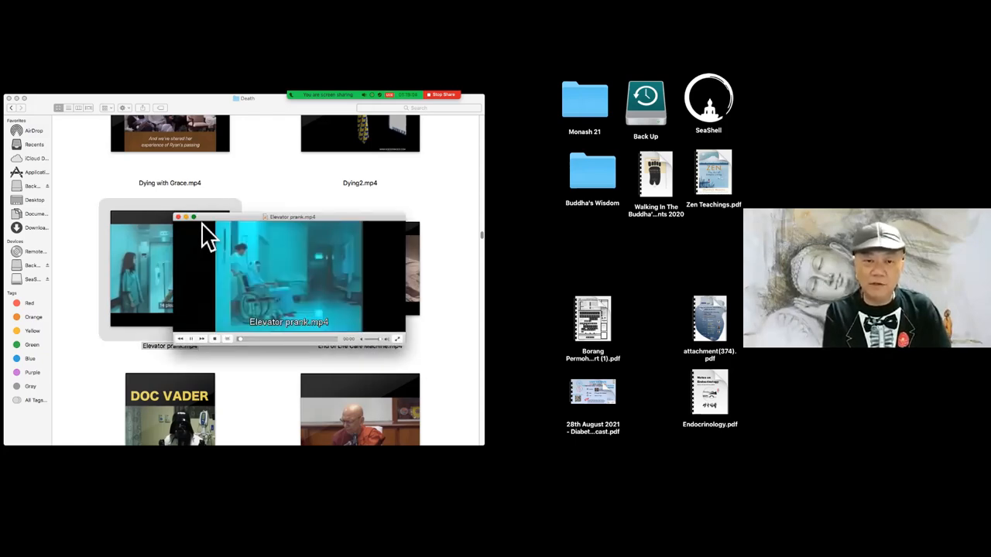
{"action": "left_click", "coordinate": [194, 217]}
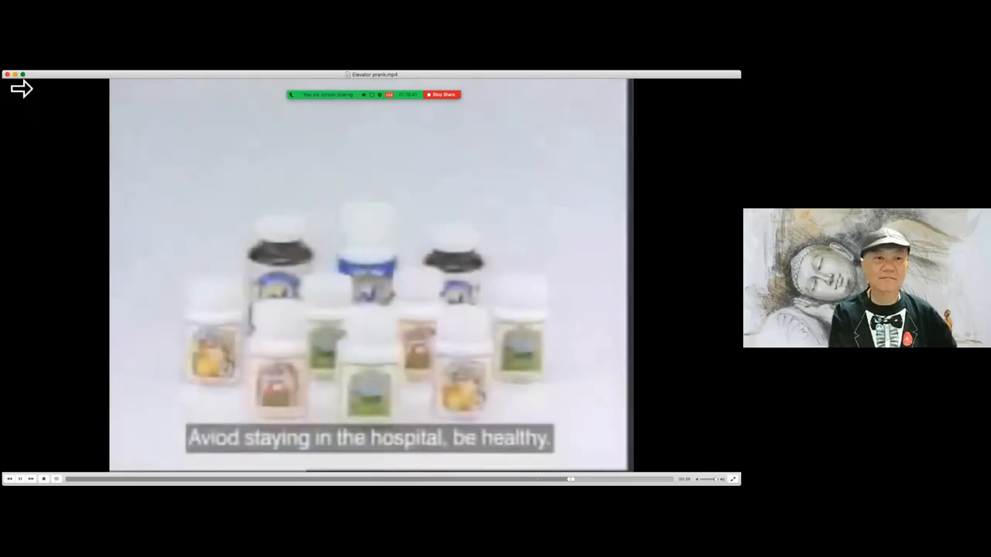
{"action": "left_click", "coordinate": [8, 74]}
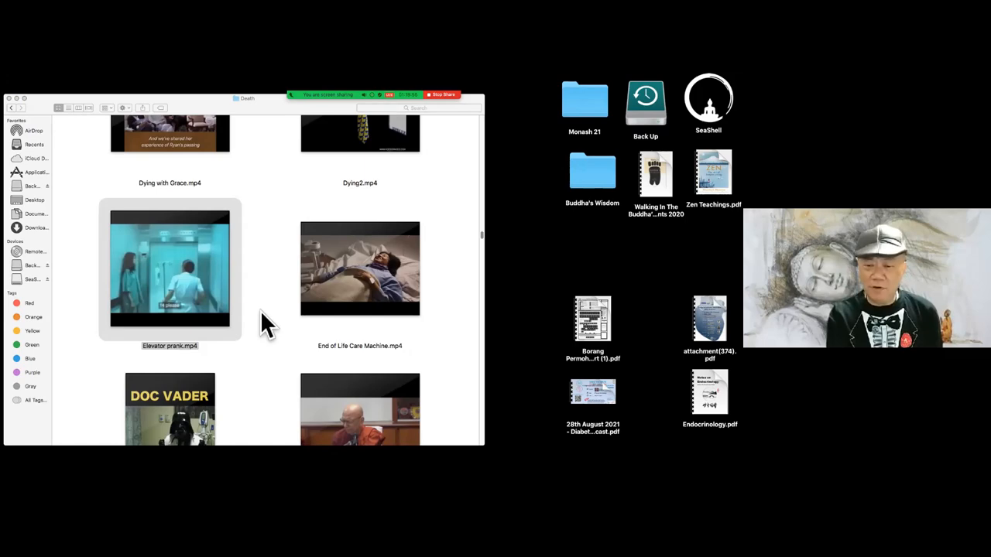
{"action": "scroll", "coordinate": [260, 310], "scroll_direction": "down", "scroll_amount": 1}
{"action": "scroll", "coordinate": [260, 309], "scroll_direction": "down", "scroll_amount": 2}
{"action": "scroll", "coordinate": [260, 310], "scroll_direction": "down", "scroll_amount": 1}
{"action": "scroll", "coordinate": [261, 313], "scroll_direction": "down", "scroll_amount": 1}
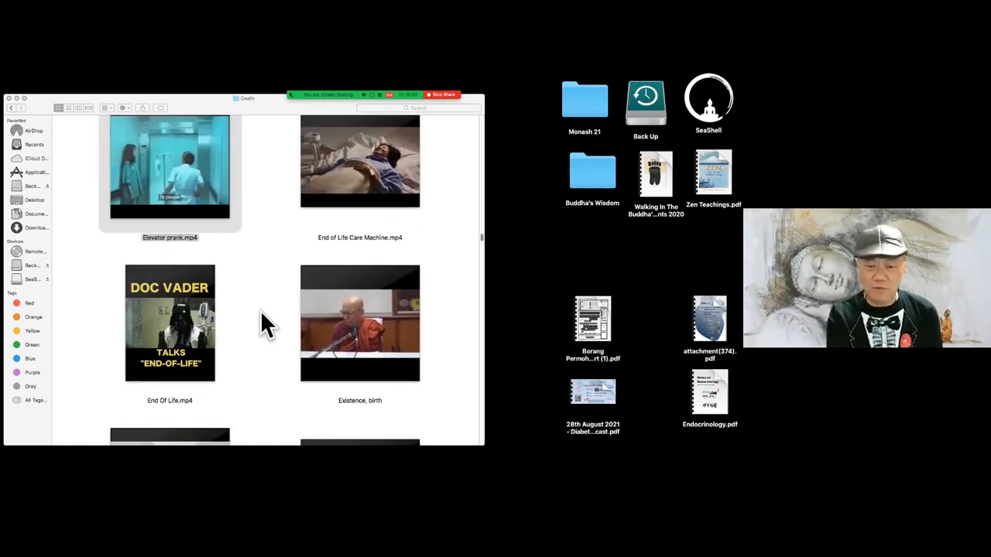
{"action": "scroll", "coordinate": [261, 312], "scroll_direction": "down", "scroll_amount": 1}
{"action": "scroll", "coordinate": [260, 312], "scroll_direction": "down", "scroll_amount": 1}
{"action": "scroll", "coordinate": [261, 313], "scroll_direction": "down", "scroll_amount": 2}
{"action": "scroll", "coordinate": [260, 310], "scroll_direction": "down", "scroll_amount": 1}
{"action": "scroll", "coordinate": [260, 308], "scroll_direction": "down", "scroll_amount": 2}
{"action": "scroll", "coordinate": [259, 309], "scroll_direction": "down", "scroll_amount": 1}
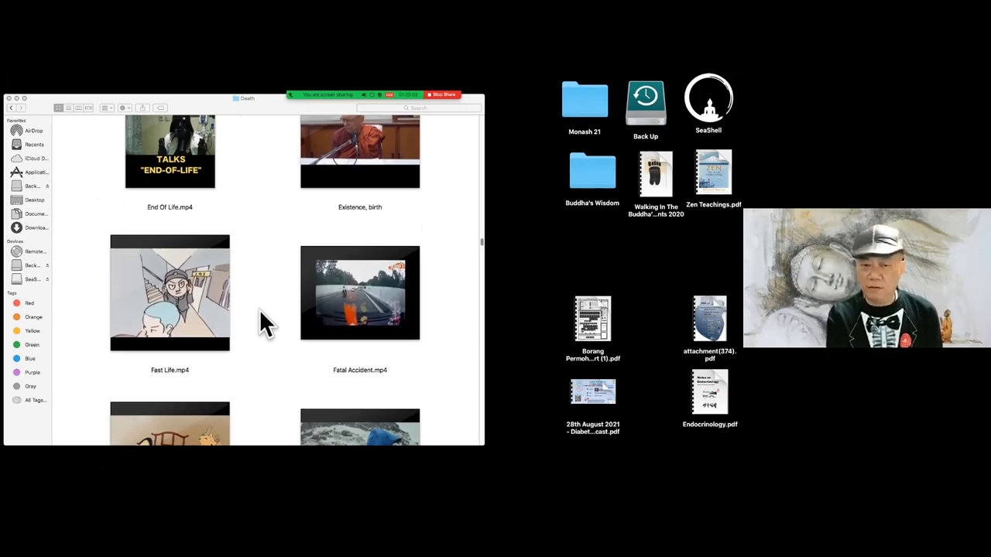
{"action": "scroll", "coordinate": [260, 309], "scroll_direction": "down", "scroll_amount": 1}
{"action": "scroll", "coordinate": [259, 309], "scroll_direction": "down", "scroll_amount": 1}
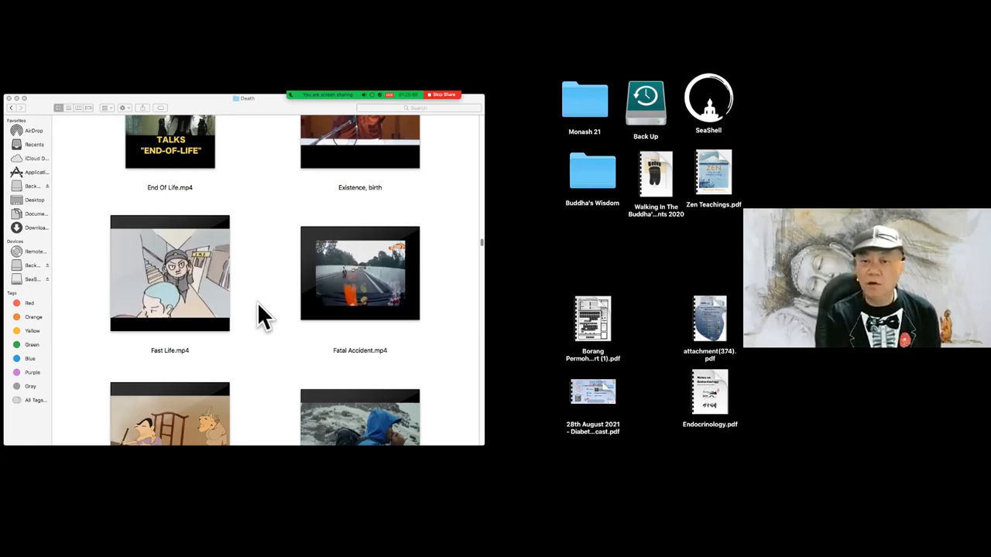
{"action": "double_click", "coordinate": [324, 287]}
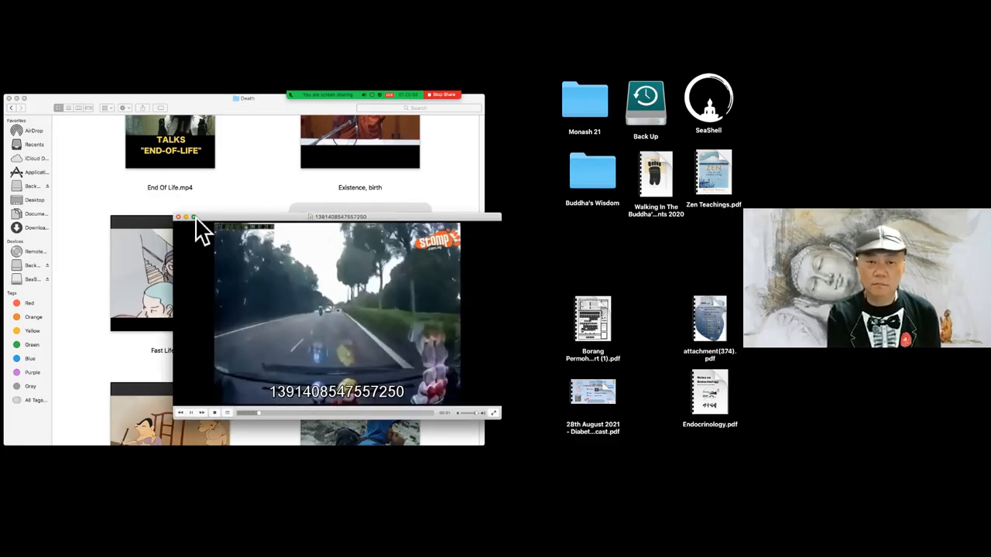
{"action": "key", "text": "super+2"}
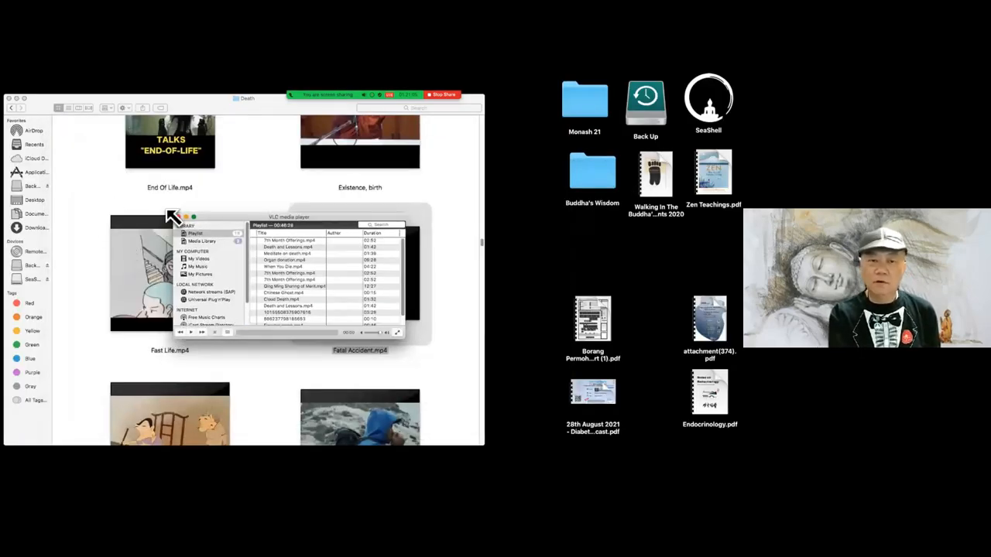
{"action": "left_click", "coordinate": [84, 246]}
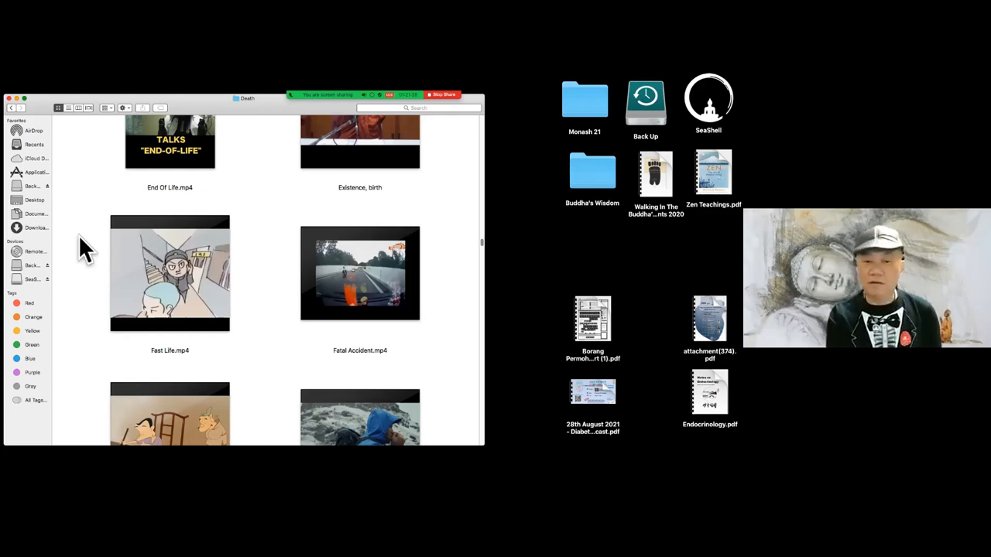
{"action": "scroll", "coordinate": [78, 234], "scroll_direction": "down", "scroll_amount": 2}
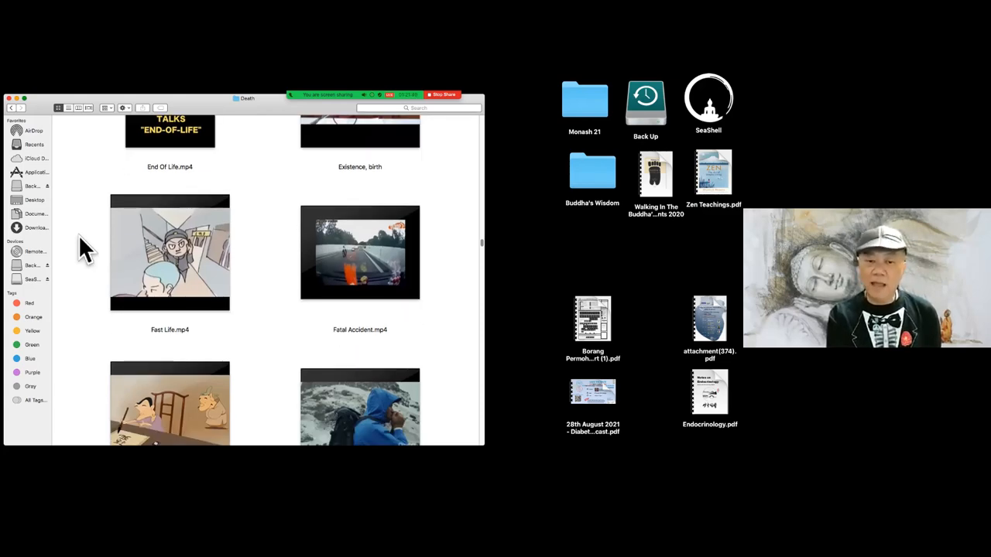
{"action": "scroll", "coordinate": [85, 248], "scroll_direction": "down", "scroll_amount": 3}
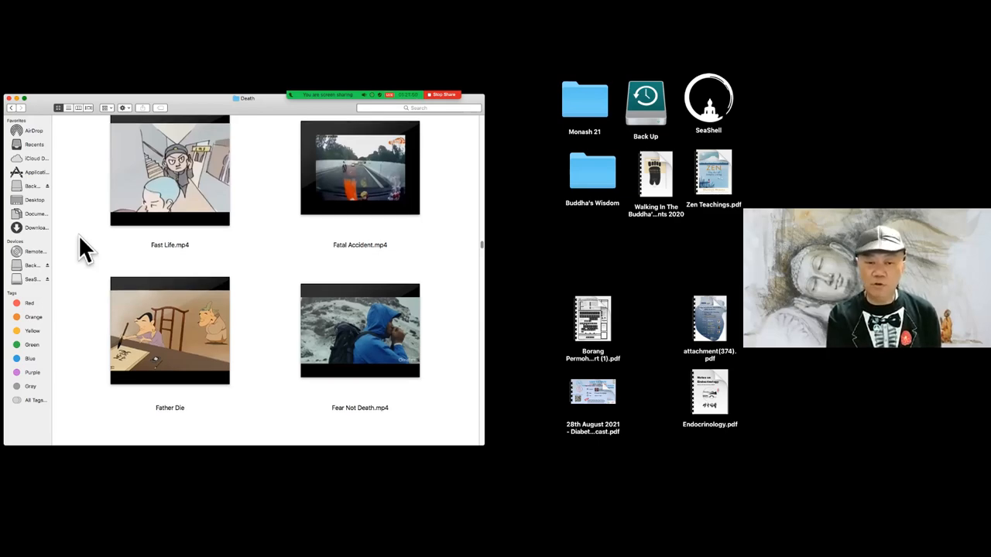
{"action": "scroll", "coordinate": [80, 236], "scroll_direction": "down", "scroll_amount": 3}
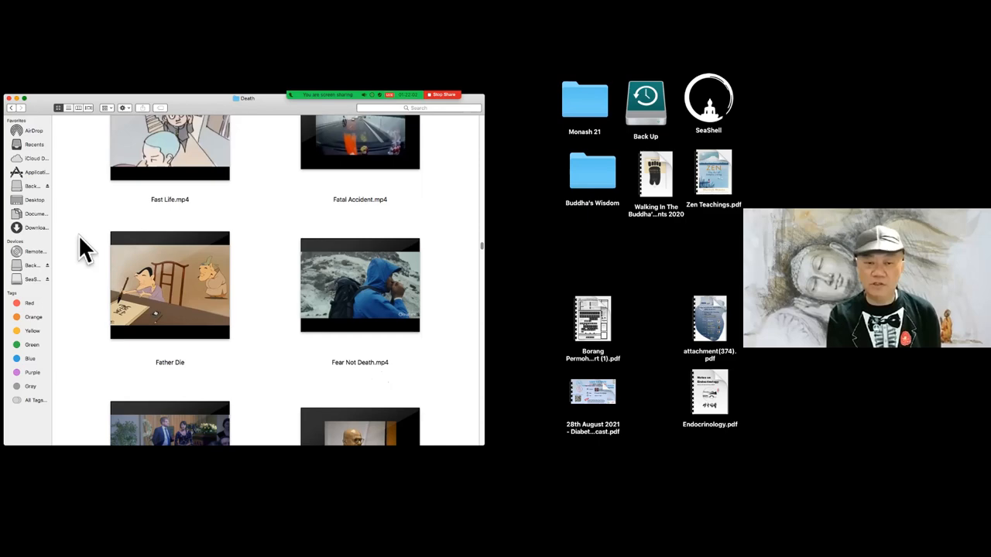
{"action": "double_click", "coordinate": [192, 272]}
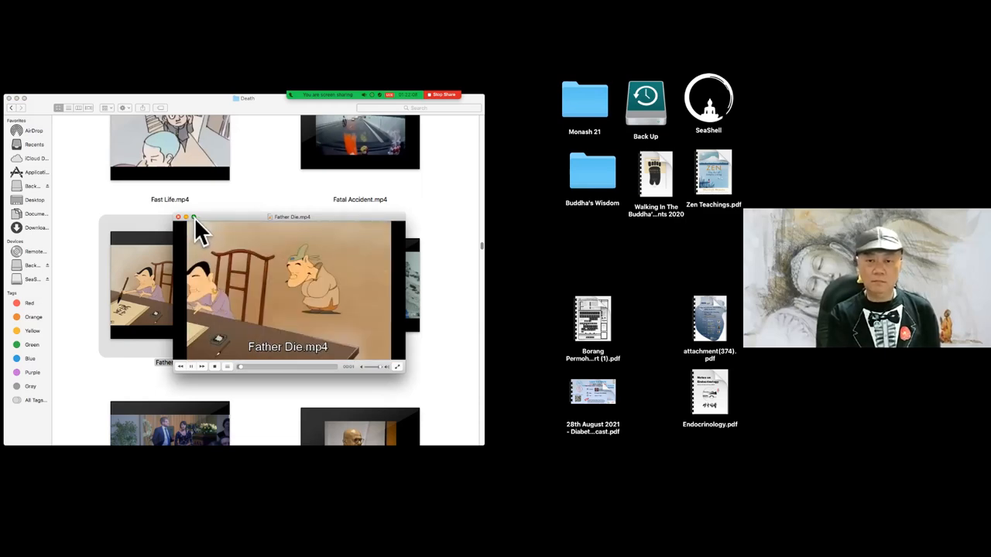
{"action": "left_click", "coordinate": [194, 217]}
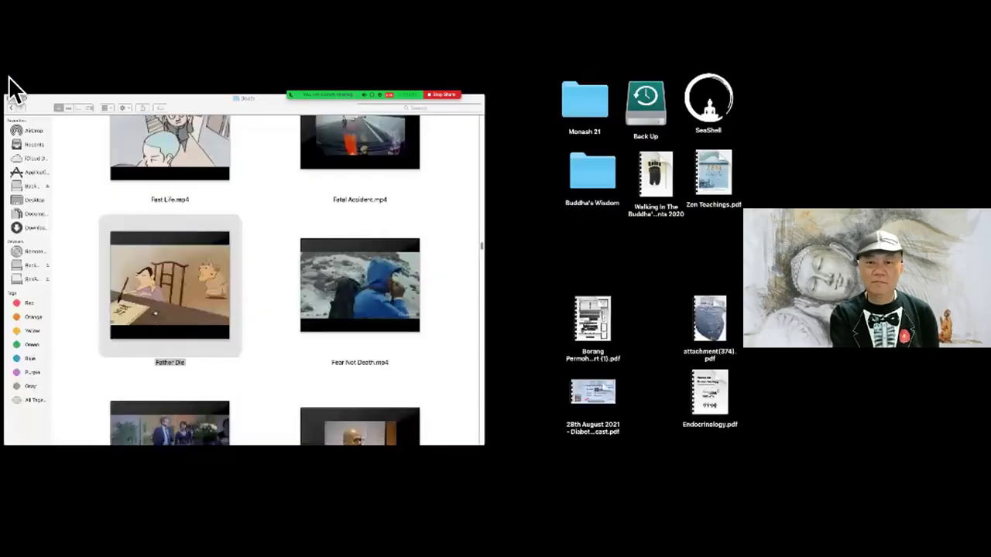
{"action": "left_click", "coordinate": [7, 75]}
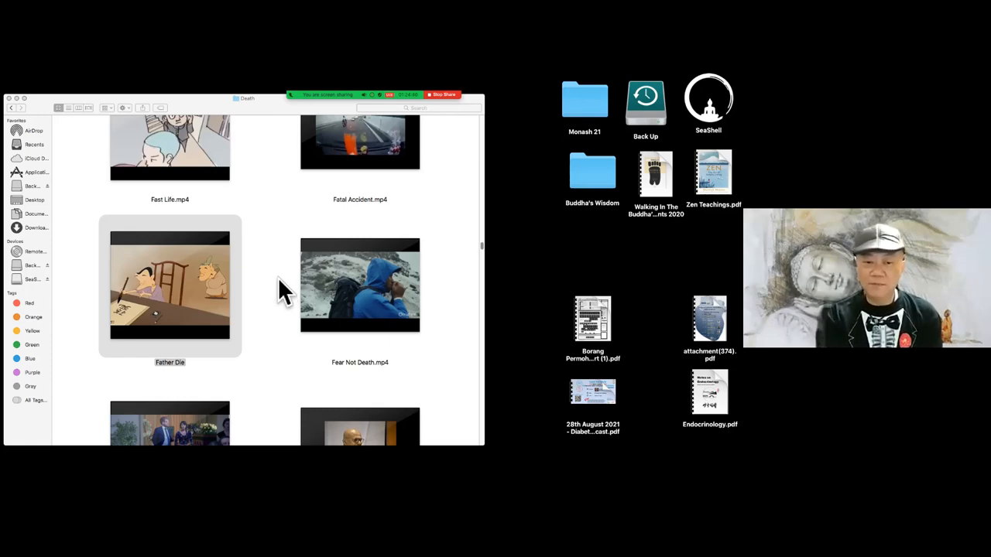
{"action": "scroll", "coordinate": [278, 278], "scroll_direction": "down", "scroll_amount": 2}
{"action": "scroll", "coordinate": [278, 277], "scroll_direction": "down", "scroll_amount": 1}
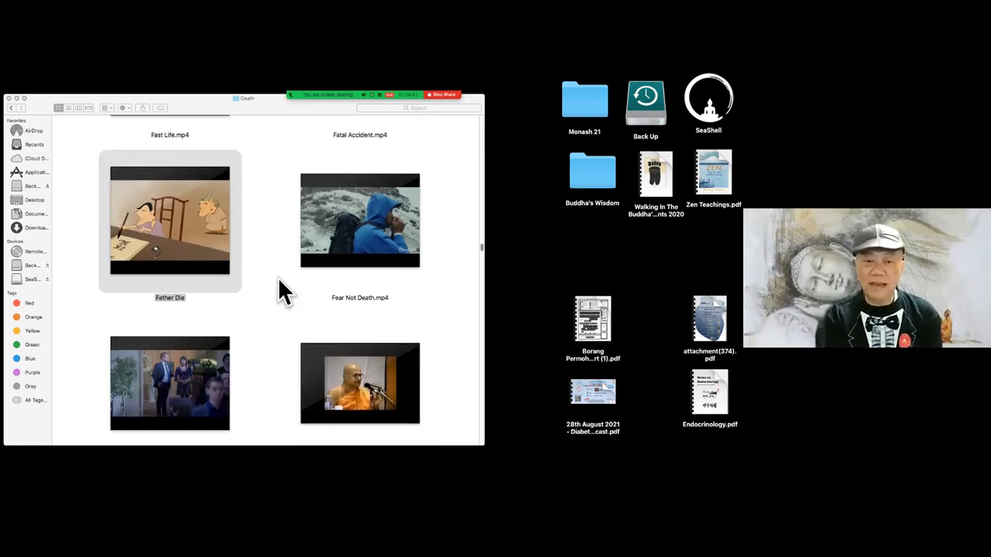
{"action": "scroll", "coordinate": [277, 277], "scroll_direction": "down", "scroll_amount": 3}
{"action": "scroll", "coordinate": [278, 277], "scroll_direction": "down", "scroll_amount": 2}
{"action": "scroll", "coordinate": [278, 277], "scroll_direction": "down", "scroll_amount": 3}
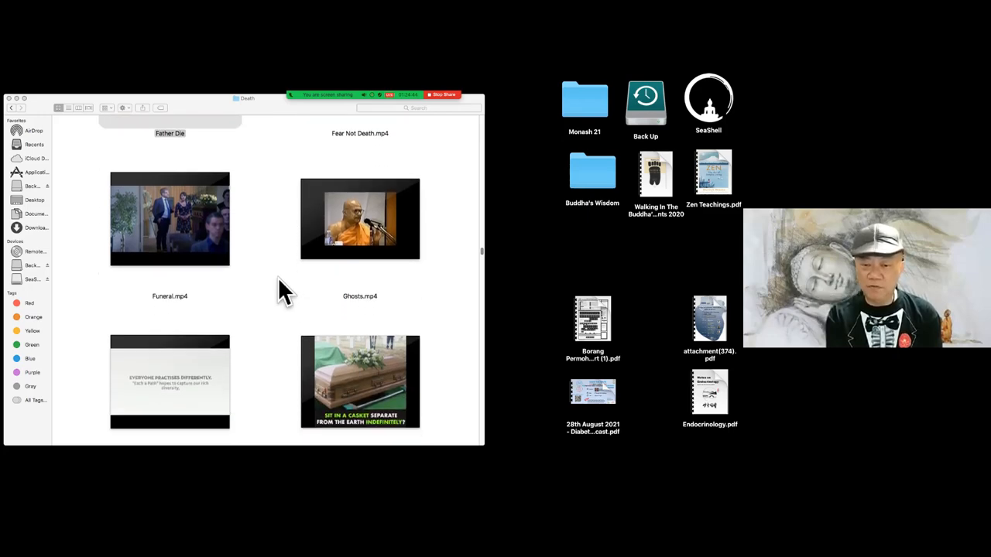
{"action": "scroll", "coordinate": [277, 277], "scroll_direction": "down", "scroll_amount": 2}
{"action": "scroll", "coordinate": [278, 277], "scroll_direction": "down", "scroll_amount": 1}
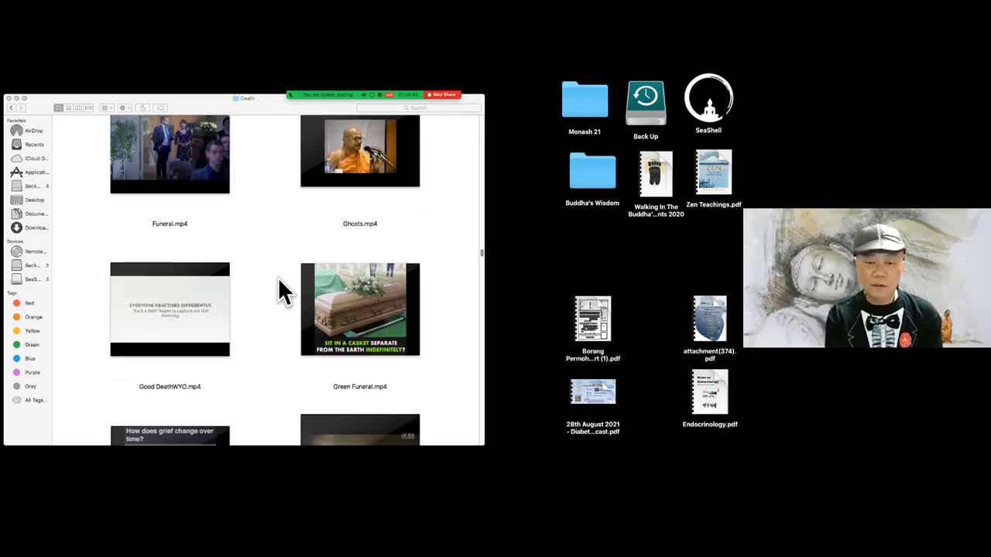
{"action": "scroll", "coordinate": [277, 277], "scroll_direction": "down", "scroll_amount": 1}
{"action": "scroll", "coordinate": [278, 277], "scroll_direction": "down", "scroll_amount": 1}
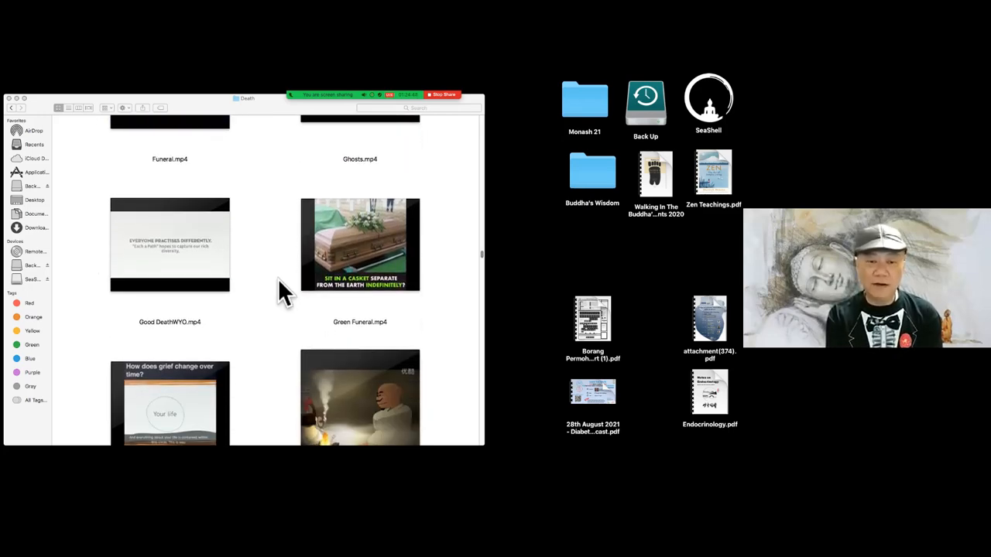
Step: Play Good DeathWYO.mp4, the doctor's talk, enlarged in VLC through its good deeds message
{"action": "mouse_move", "coordinate": [169, 244]}
{"action": "double_click", "coordinate": [219, 219]}
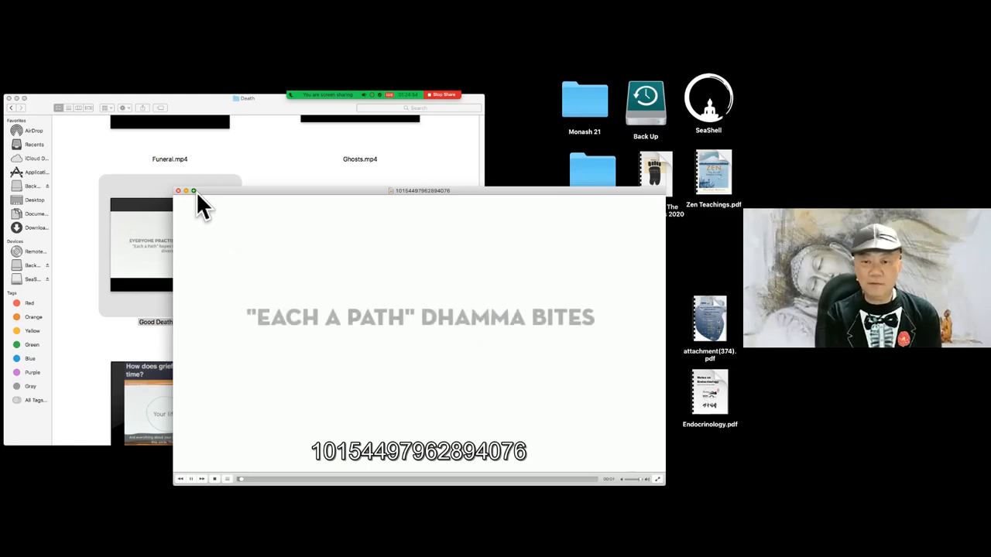
{"action": "left_click", "coordinate": [194, 191]}
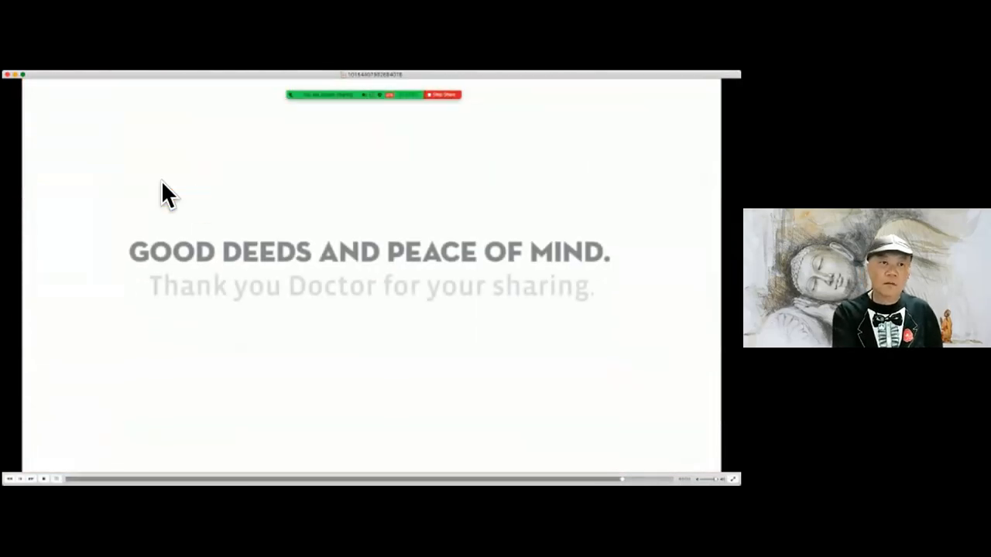
Step: Close the finished video and return to the Death folder in Finder
{"action": "left_click", "coordinate": [7, 75]}
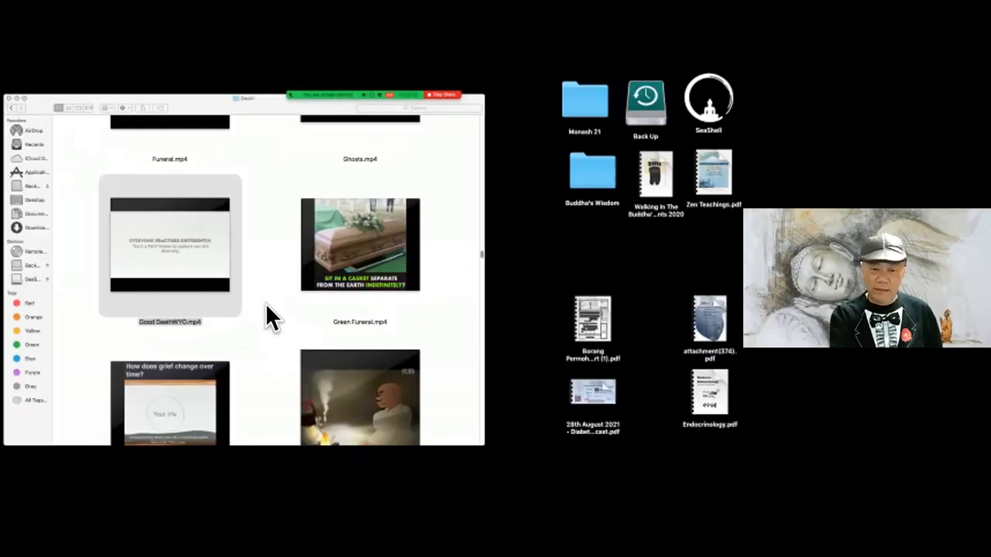
{"action": "scroll", "coordinate": [263, 302], "scroll_direction": "down", "scroll_amount": 2}
{"action": "scroll", "coordinate": [264, 302], "scroll_direction": "down", "scroll_amount": 2}
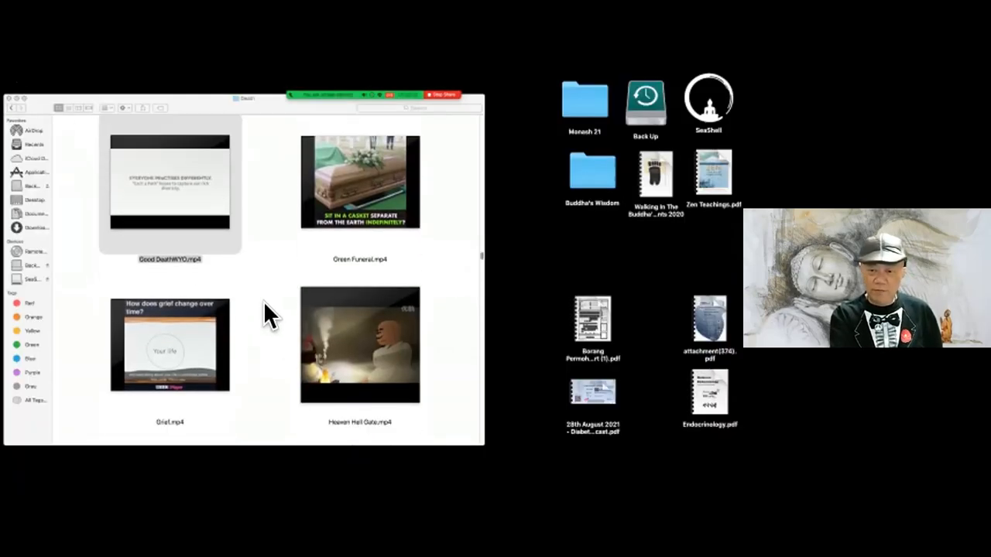
{"action": "scroll", "coordinate": [263, 300], "scroll_direction": "down", "scroll_amount": 3}
{"action": "scroll", "coordinate": [263, 300], "scroll_direction": "down", "scroll_amount": 5}
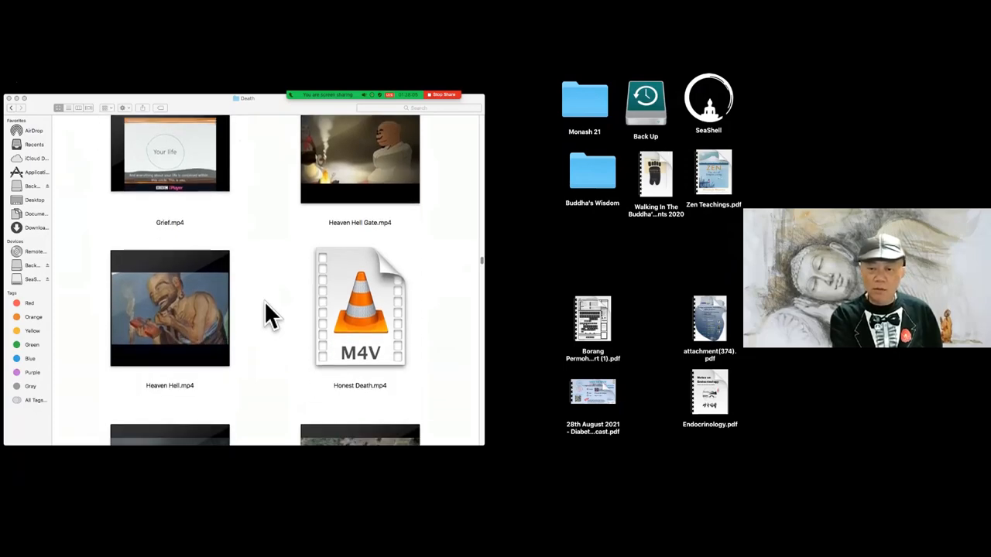
{"action": "scroll", "coordinate": [264, 301], "scroll_direction": "down", "scroll_amount": 2}
{"action": "scroll", "coordinate": [264, 302], "scroll_direction": "down", "scroll_amount": 2}
{"action": "scroll", "coordinate": [264, 302], "scroll_direction": "down", "scroll_amount": 2}
{"action": "scroll", "coordinate": [264, 301], "scroll_direction": "down", "scroll_amount": 2}
{"action": "scroll", "coordinate": [264, 300], "scroll_direction": "down", "scroll_amount": 2}
{"action": "scroll", "coordinate": [263, 300], "scroll_direction": "down", "scroll_amount": 2}
{"action": "scroll", "coordinate": [267, 299], "scroll_direction": "down", "scroll_amount": 1}
{"action": "scroll", "coordinate": [264, 297], "scroll_direction": "down", "scroll_amount": 1}
{"action": "scroll", "coordinate": [264, 297], "scroll_direction": "down", "scroll_amount": 2}
{"action": "scroll", "coordinate": [264, 298], "scroll_direction": "down", "scroll_amount": 2}
{"action": "scroll", "coordinate": [264, 297], "scroll_direction": "down", "scroll_amount": 1}
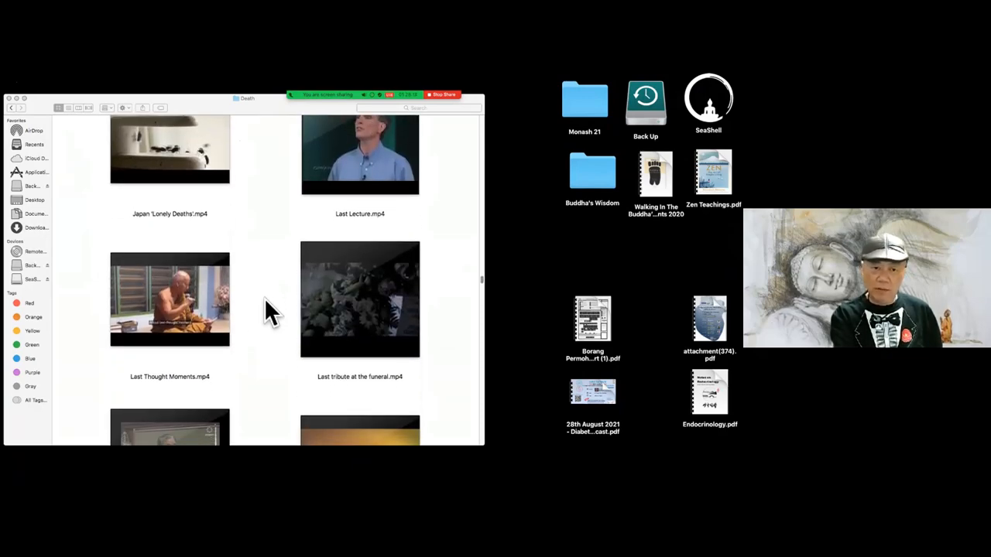
{"action": "scroll", "coordinate": [265, 300], "scroll_direction": "down", "scroll_amount": 1}
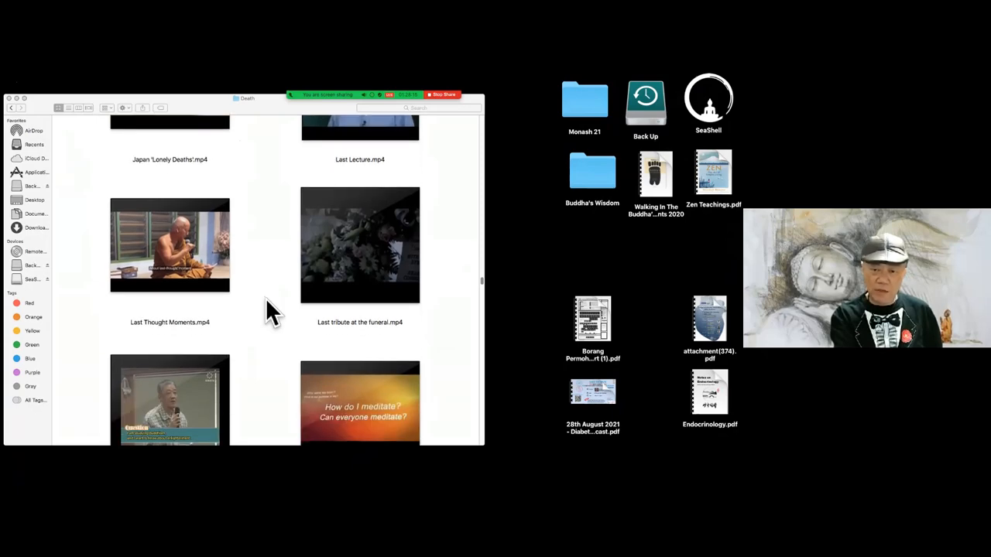
{"action": "scroll", "coordinate": [265, 298], "scroll_direction": "down", "scroll_amount": 1}
{"action": "scroll", "coordinate": [266, 299], "scroll_direction": "down", "scroll_amount": 1}
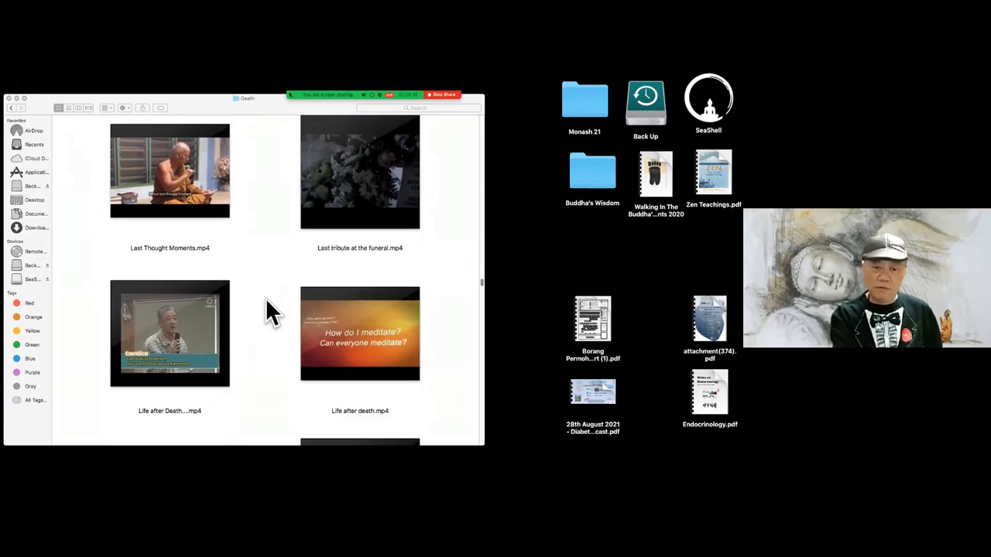
{"action": "scroll", "coordinate": [265, 300], "scroll_direction": "down", "scroll_amount": 1}
{"action": "scroll", "coordinate": [266, 300], "scroll_direction": "down", "scroll_amount": 1}
{"action": "scroll", "coordinate": [266, 298], "scroll_direction": "down", "scroll_amount": 1}
{"action": "scroll", "coordinate": [265, 298], "scroll_direction": "down", "scroll_amount": 1}
{"action": "scroll", "coordinate": [265, 298], "scroll_direction": "down", "scroll_amount": 1}
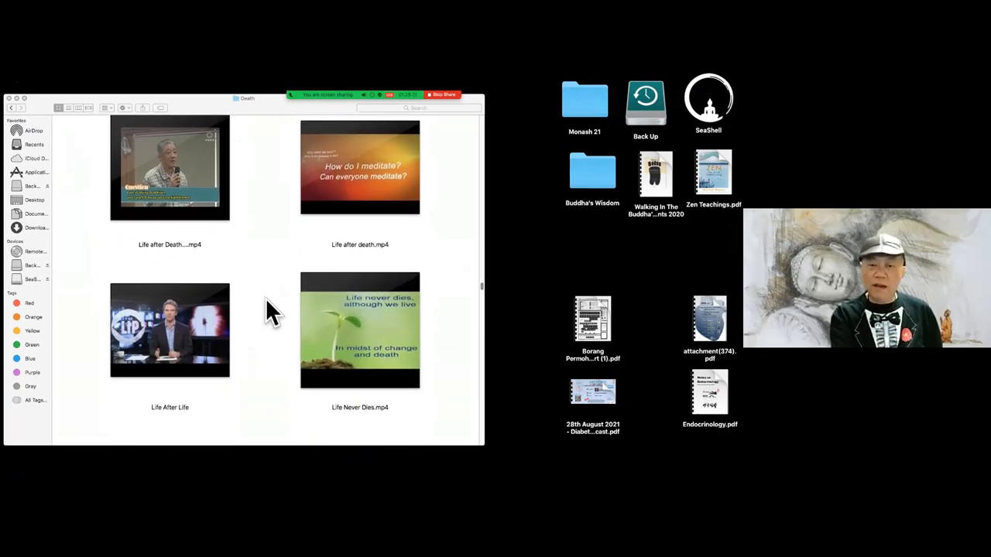
{"action": "scroll", "coordinate": [265, 298], "scroll_direction": "down", "scroll_amount": 1}
{"action": "scroll", "coordinate": [266, 298], "scroll_direction": "down", "scroll_amount": 1}
{"action": "scroll", "coordinate": [266, 298], "scroll_direction": "down", "scroll_amount": 1}
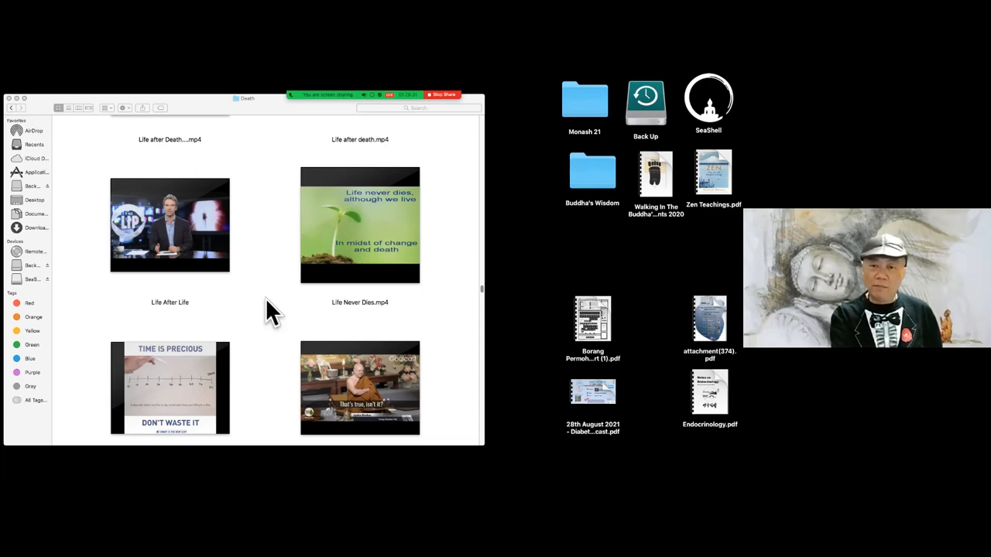
{"action": "scroll", "coordinate": [266, 310], "scroll_direction": "down", "scroll_amount": 1}
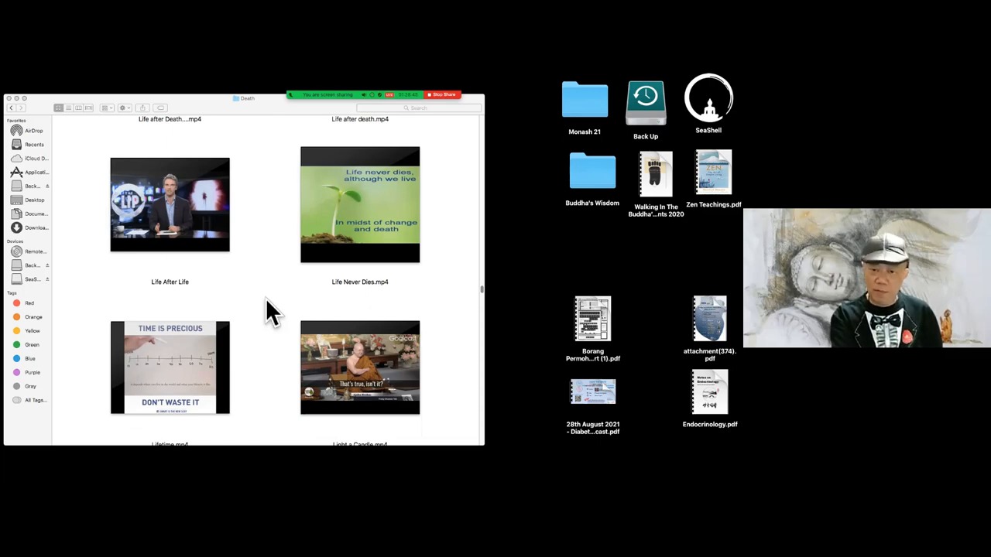
{"action": "scroll", "coordinate": [266, 298], "scroll_direction": "down", "scroll_amount": 4}
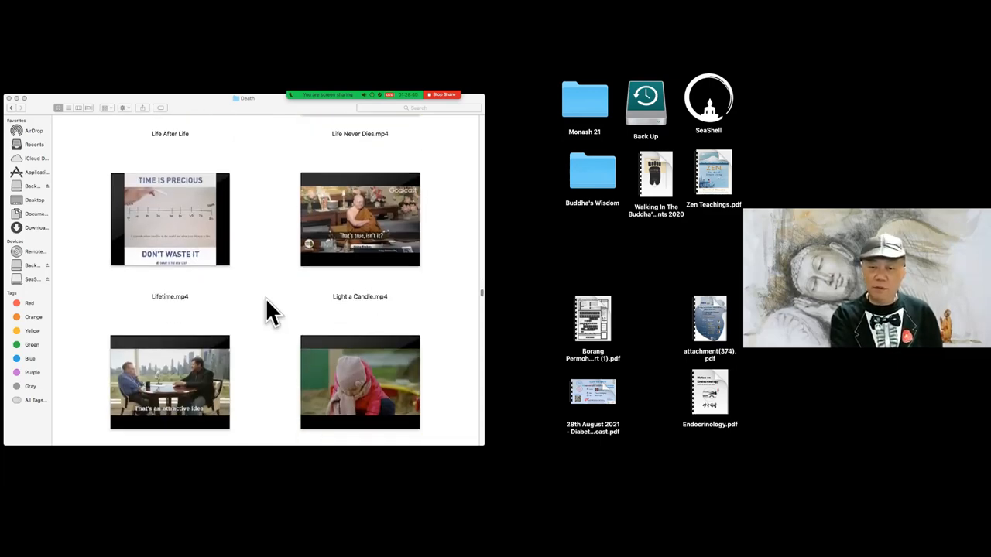
{"action": "scroll", "coordinate": [266, 297], "scroll_direction": "down", "scroll_amount": 2}
{"action": "scroll", "coordinate": [265, 298], "scroll_direction": "down", "scroll_amount": 1}
{"action": "scroll", "coordinate": [266, 298], "scroll_direction": "down", "scroll_amount": 1}
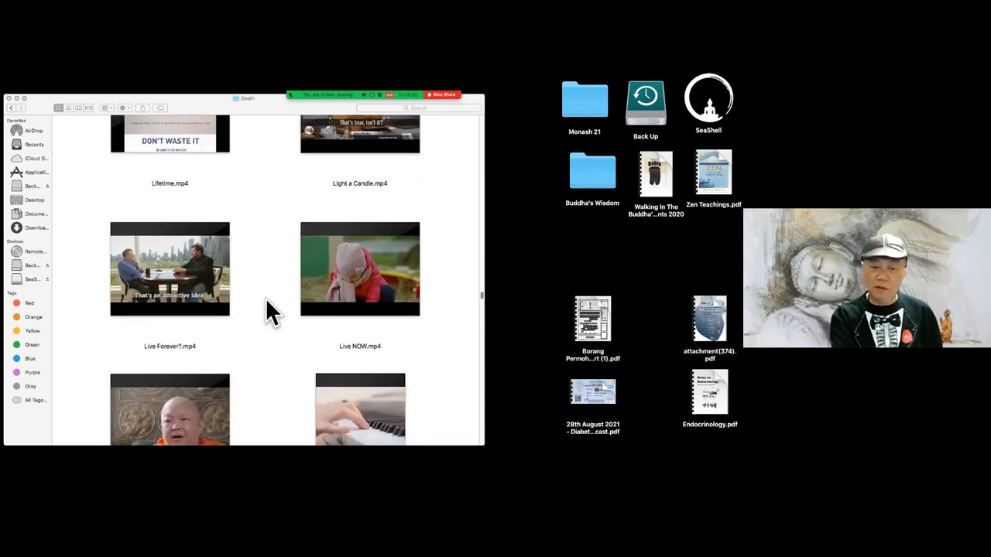
{"action": "scroll", "coordinate": [265, 298], "scroll_direction": "down", "scroll_amount": 2}
{"action": "scroll", "coordinate": [265, 298], "scroll_direction": "down", "scroll_amount": 1}
{"action": "scroll", "coordinate": [265, 298], "scroll_direction": "down", "scroll_amount": 1}
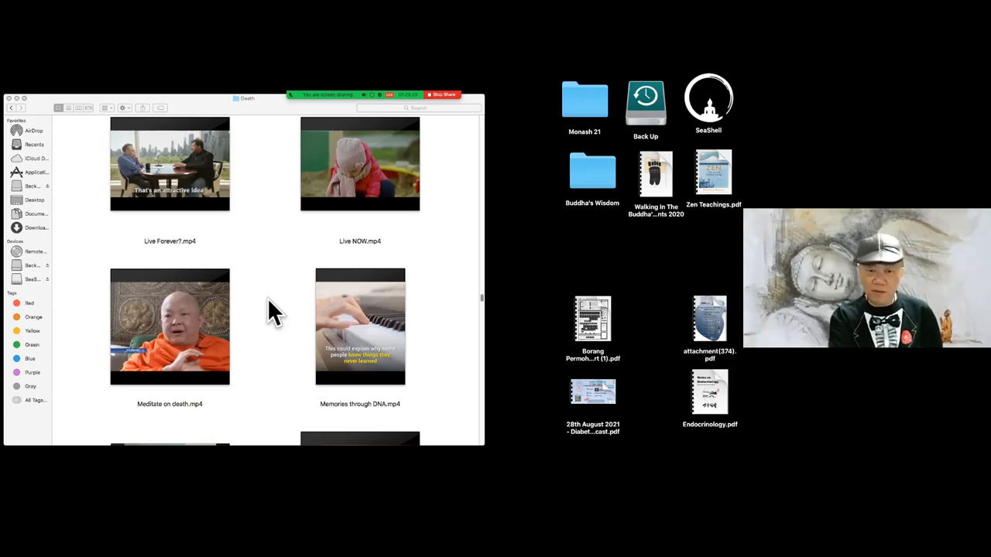
{"action": "scroll", "coordinate": [267, 297], "scroll_direction": "down", "scroll_amount": 1}
{"action": "scroll", "coordinate": [267, 297], "scroll_direction": "down", "scroll_amount": 1}
{"action": "scroll", "coordinate": [267, 297], "scroll_direction": "down", "scroll_amount": 1}
{"action": "scroll", "coordinate": [267, 297], "scroll_direction": "down", "scroll_amount": 2}
{"action": "scroll", "coordinate": [267, 297], "scroll_direction": "down", "scroll_amount": 1}
{"action": "scroll", "coordinate": [267, 297], "scroll_direction": "down", "scroll_amount": 1}
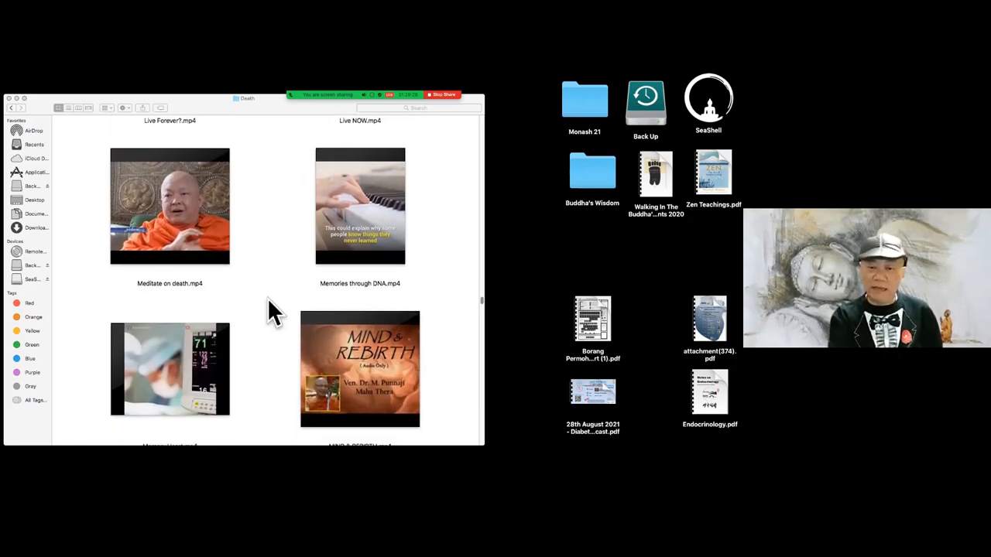
{"action": "scroll", "coordinate": [267, 297], "scroll_direction": "down", "scroll_amount": 1}
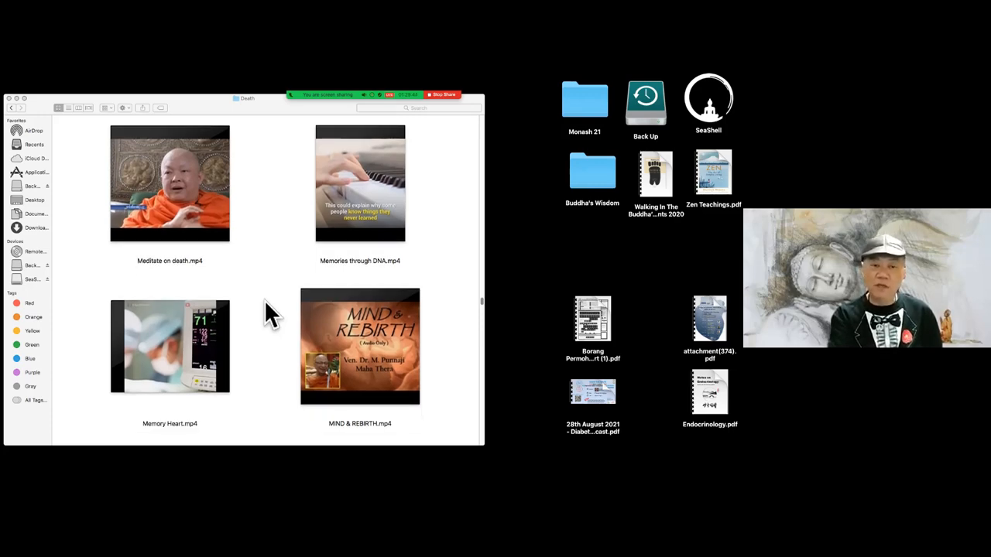
{"action": "scroll", "coordinate": [265, 304], "scroll_direction": "down", "scroll_amount": 3}
{"action": "scroll", "coordinate": [265, 303], "scroll_direction": "down", "scroll_amount": 2}
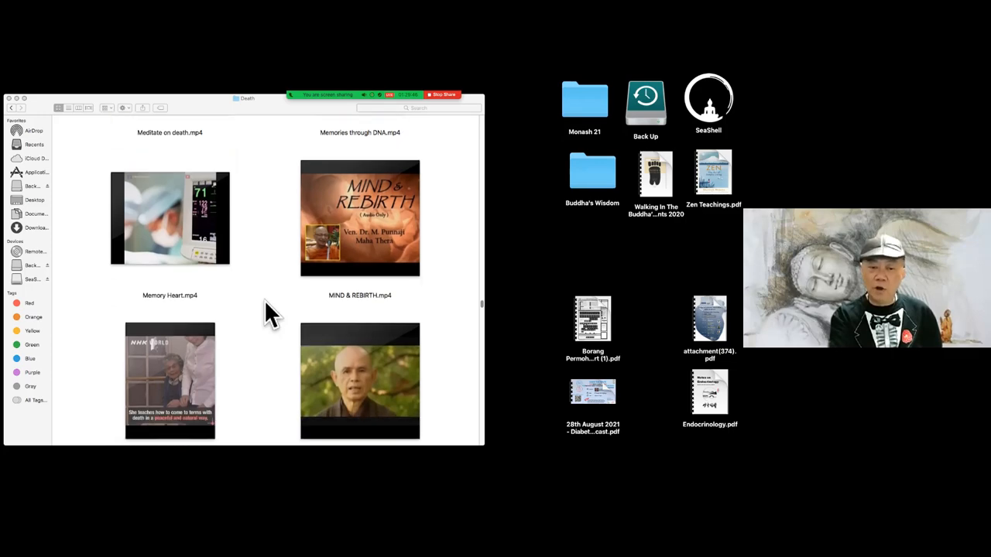
{"action": "scroll", "coordinate": [265, 303], "scroll_direction": "down", "scroll_amount": 3}
{"action": "scroll", "coordinate": [266, 304], "scroll_direction": "down", "scroll_amount": 3}
{"action": "scroll", "coordinate": [265, 304], "scroll_direction": "down", "scroll_amount": 1}
{"action": "scroll", "coordinate": [265, 304], "scroll_direction": "down", "scroll_amount": 1}
{"action": "scroll", "coordinate": [266, 304], "scroll_direction": "down", "scroll_amount": 1}
{"action": "scroll", "coordinate": [263, 303], "scroll_direction": "down", "scroll_amount": 1}
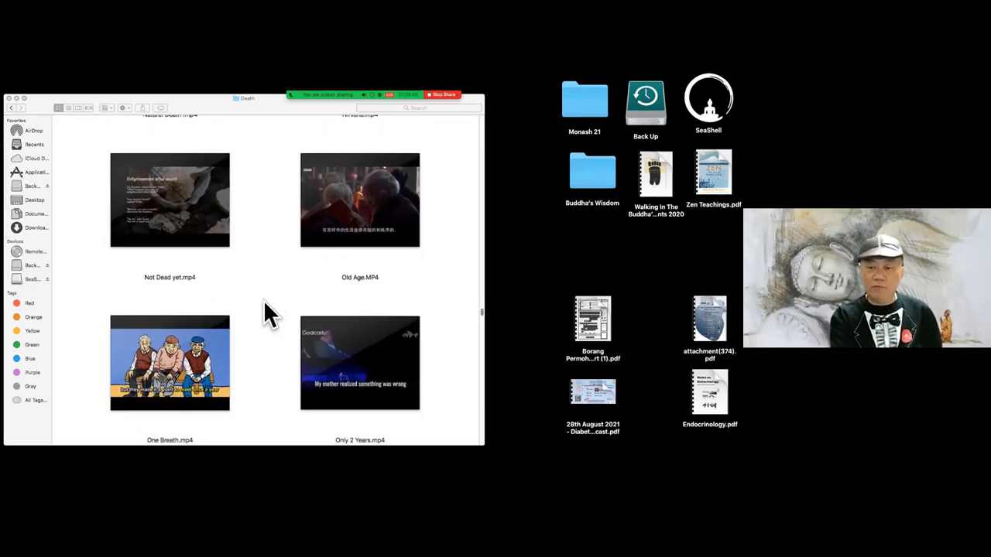
{"action": "scroll", "coordinate": [264, 304], "scroll_direction": "down", "scroll_amount": 1}
{"action": "scroll", "coordinate": [264, 303], "scroll_direction": "down", "scroll_amount": 1}
{"action": "scroll", "coordinate": [264, 304], "scroll_direction": "down", "scroll_amount": 1}
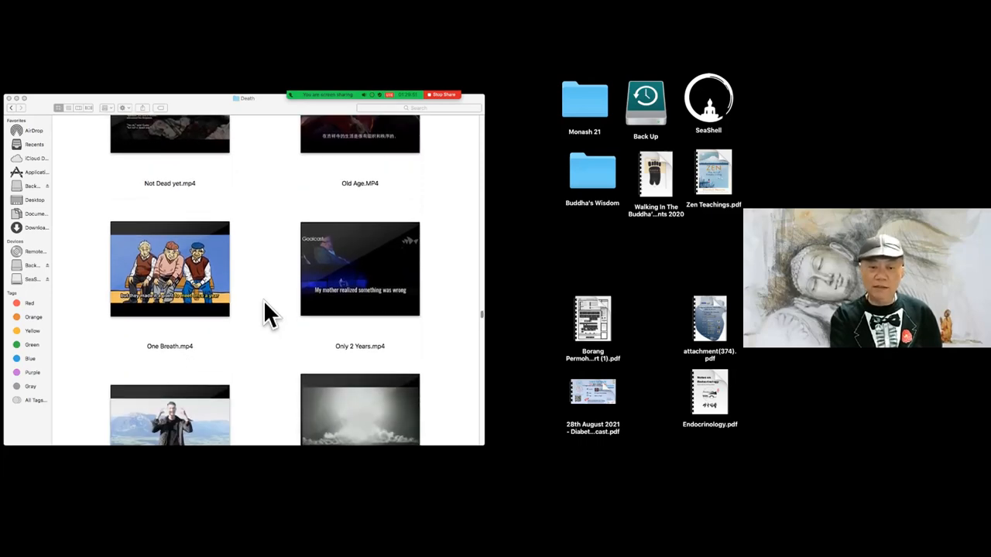
{"action": "scroll", "coordinate": [264, 304], "scroll_direction": "down", "scroll_amount": 1}
{"action": "scroll", "coordinate": [264, 304], "scroll_direction": "down", "scroll_amount": 1}
{"action": "scroll", "coordinate": [264, 304], "scroll_direction": "down", "scroll_amount": 1}
{"action": "scroll", "coordinate": [264, 302], "scroll_direction": "down", "scroll_amount": 1}
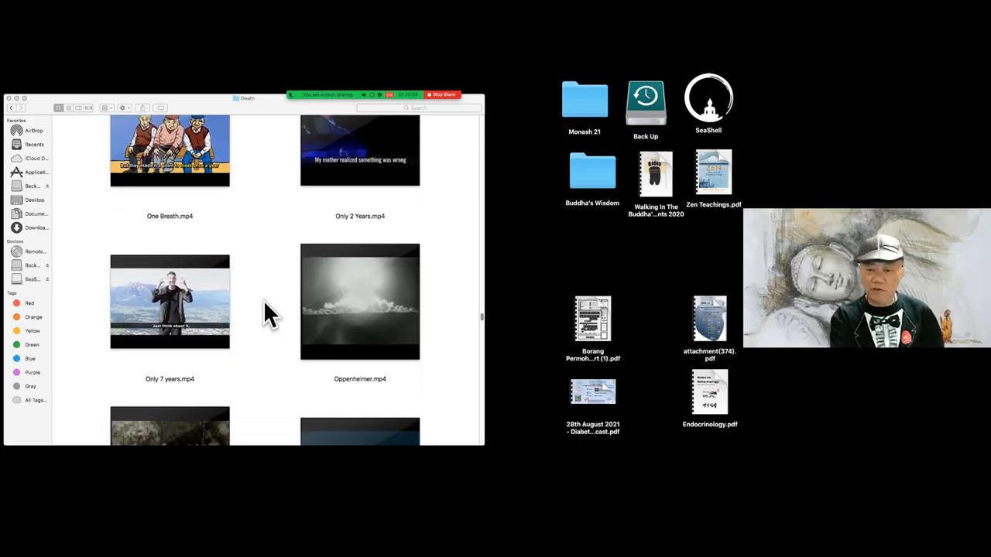
{"action": "scroll", "coordinate": [264, 302], "scroll_direction": "down", "scroll_amount": 2}
{"action": "scroll", "coordinate": [264, 301], "scroll_direction": "down", "scroll_amount": 2}
{"action": "scroll", "coordinate": [264, 303], "scroll_direction": "down", "scroll_amount": 1}
{"action": "scroll", "coordinate": [264, 304], "scroll_direction": "down", "scroll_amount": 1}
{"action": "scroll", "coordinate": [265, 304], "scroll_direction": "down", "scroll_amount": 2}
{"action": "scroll", "coordinate": [265, 304], "scroll_direction": "down", "scroll_amount": 1}
{"action": "scroll", "coordinate": [264, 307], "scroll_direction": "down", "scroll_amount": 2}
{"action": "scroll", "coordinate": [265, 302], "scroll_direction": "down", "scroll_amount": 1}
{"action": "scroll", "coordinate": [265, 302], "scroll_direction": "down", "scroll_amount": 1}
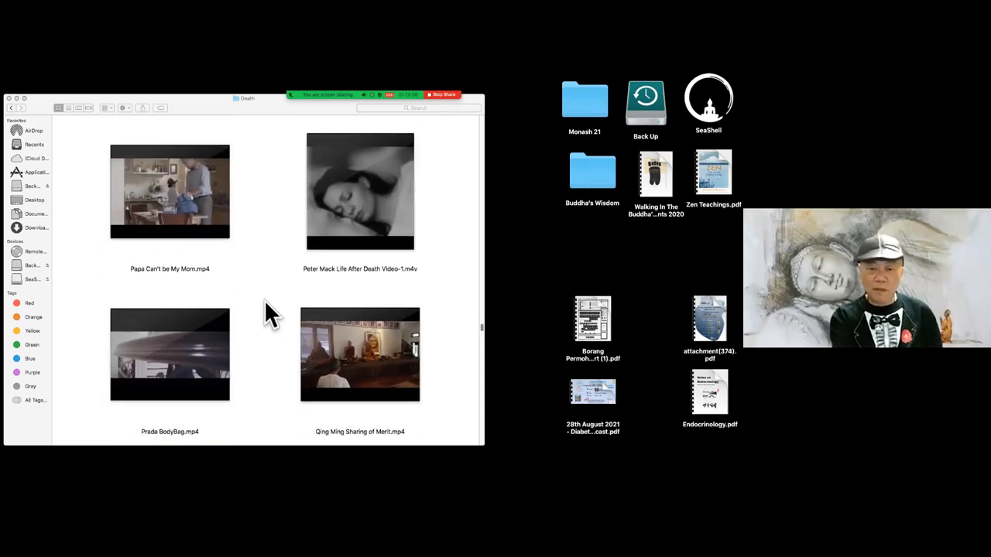
{"action": "scroll", "coordinate": [267, 314], "scroll_direction": "down", "scroll_amount": 2}
{"action": "scroll", "coordinate": [267, 313], "scroll_direction": "down", "scroll_amount": 1}
{"action": "scroll", "coordinate": [267, 313], "scroll_direction": "down", "scroll_amount": 2}
{"action": "scroll", "coordinate": [267, 313], "scroll_direction": "down", "scroll_amount": 2}
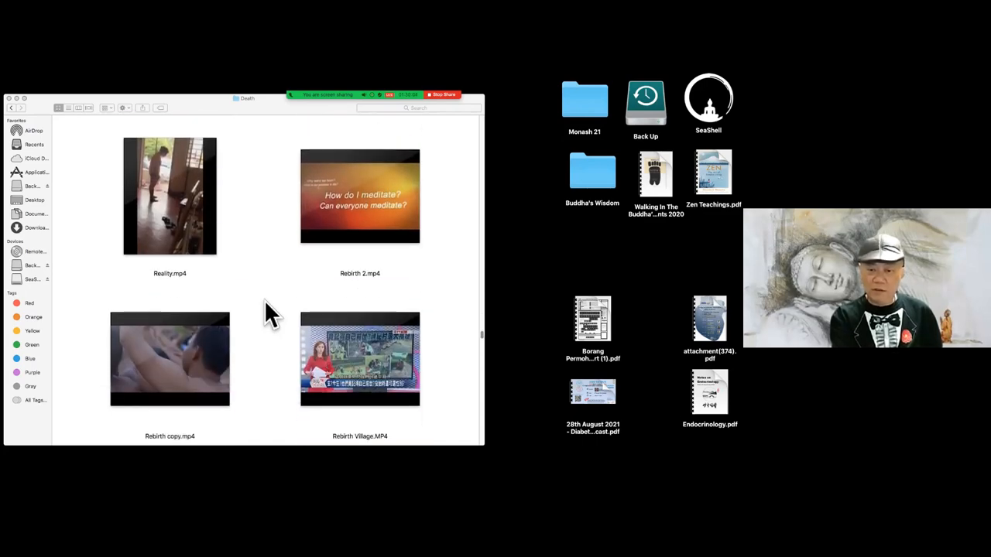
{"action": "scroll", "coordinate": [265, 304], "scroll_direction": "down", "scroll_amount": 2}
{"action": "scroll", "coordinate": [266, 303], "scroll_direction": "down", "scroll_amount": 3}
{"action": "scroll", "coordinate": [266, 304], "scroll_direction": "down", "scroll_amount": 4}
{"action": "scroll", "coordinate": [265, 303], "scroll_direction": "down", "scroll_amount": 1}
{"action": "scroll", "coordinate": [265, 302], "scroll_direction": "down", "scroll_amount": 5}
{"action": "scroll", "coordinate": [264, 302], "scroll_direction": "down", "scroll_amount": 3}
{"action": "scroll", "coordinate": [265, 301], "scroll_direction": "down", "scroll_amount": 3}
{"action": "scroll", "coordinate": [265, 302], "scroll_direction": "down", "scroll_amount": 3}
{"action": "scroll", "coordinate": [264, 302], "scroll_direction": "down", "scroll_amount": 4}
{"action": "scroll", "coordinate": [263, 302], "scroll_direction": "down", "scroll_amount": 3}
{"action": "scroll", "coordinate": [263, 302], "scroll_direction": "down", "scroll_amount": 3}
{"action": "scroll", "coordinate": [263, 302], "scroll_direction": "down", "scroll_amount": 1}
{"action": "scroll", "coordinate": [263, 302], "scroll_direction": "down", "scroll_amount": 3}
{"action": "scroll", "coordinate": [263, 302], "scroll_direction": "down", "scroll_amount": 3}
{"action": "scroll", "coordinate": [263, 302], "scroll_direction": "down", "scroll_amount": 1}
{"action": "scroll", "coordinate": [263, 302], "scroll_direction": "down", "scroll_amount": 3}
{"action": "scroll", "coordinate": [263, 302], "scroll_direction": "down", "scroll_amount": 3}
{"action": "scroll", "coordinate": [263, 302], "scroll_direction": "down", "scroll_amount": 3}
{"action": "scroll", "coordinate": [263, 302], "scroll_direction": "down", "scroll_amount": 2}
{"action": "scroll", "coordinate": [263, 301], "scroll_direction": "down", "scroll_amount": 2}
{"action": "scroll", "coordinate": [264, 302], "scroll_direction": "down", "scroll_amount": 2}
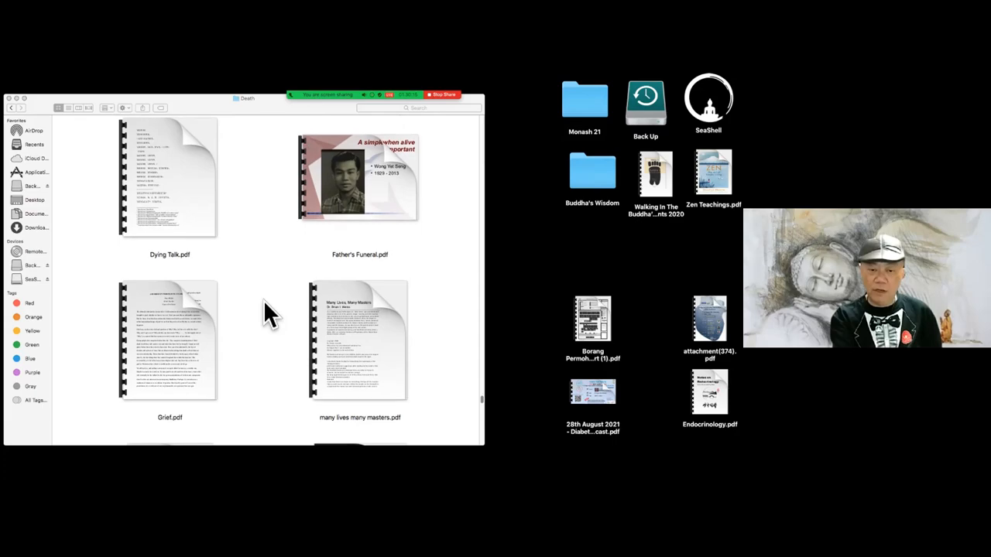
{"action": "scroll", "coordinate": [263, 302], "scroll_direction": "down", "scroll_amount": 6}
{"action": "scroll", "coordinate": [264, 301], "scroll_direction": "down", "scroll_amount": 1}
{"action": "scroll", "coordinate": [263, 301], "scroll_direction": "down", "scroll_amount": 1}
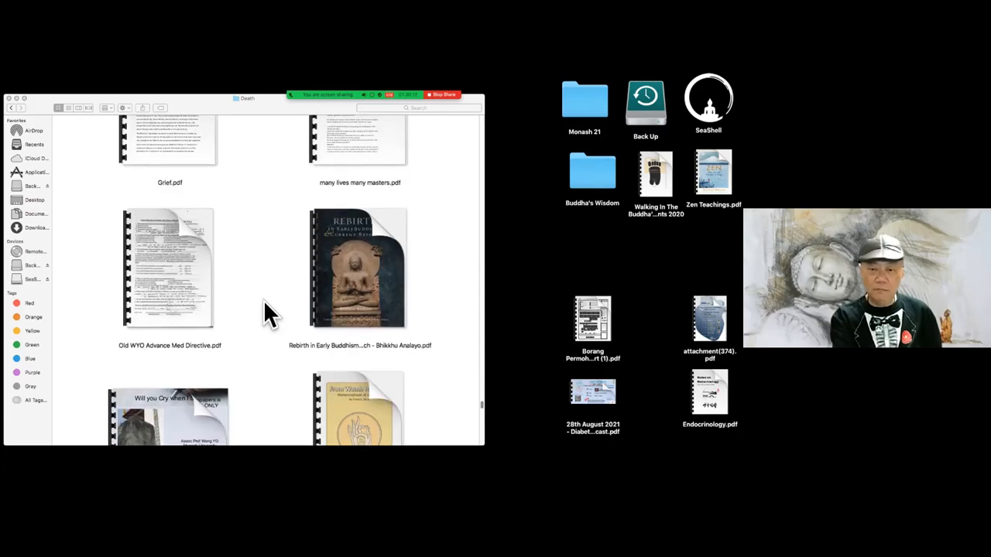
{"action": "scroll", "coordinate": [263, 299], "scroll_direction": "down", "scroll_amount": 4}
{"action": "scroll", "coordinate": [263, 299], "scroll_direction": "down", "scroll_amount": 2}
{"action": "scroll", "coordinate": [263, 299], "scroll_direction": "down", "scroll_amount": 5}
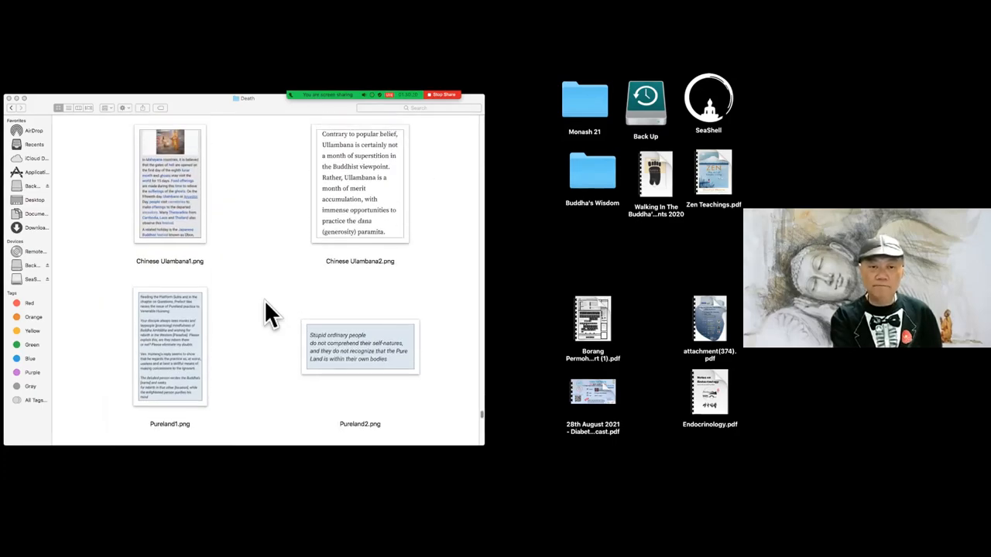
{"action": "scroll", "coordinate": [264, 299], "scroll_direction": "up", "scroll_amount": 3}
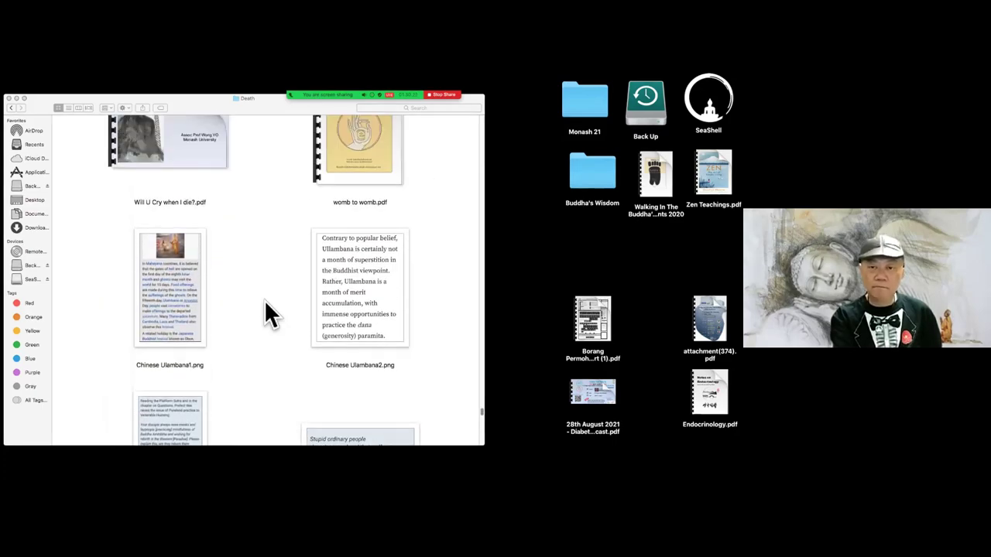
Step: Show Chinese Ulambana1.png in a widened Preview window for the audience
{"action": "double_click", "coordinate": [184, 306]}
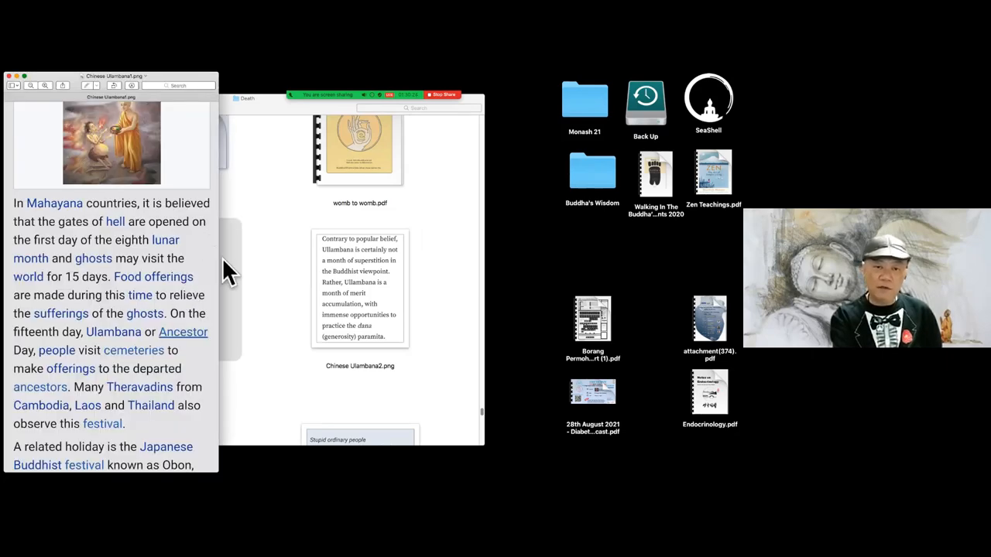
{"action": "left_click_drag", "start_coordinate": [223, 268], "coordinate": [422, 255]}
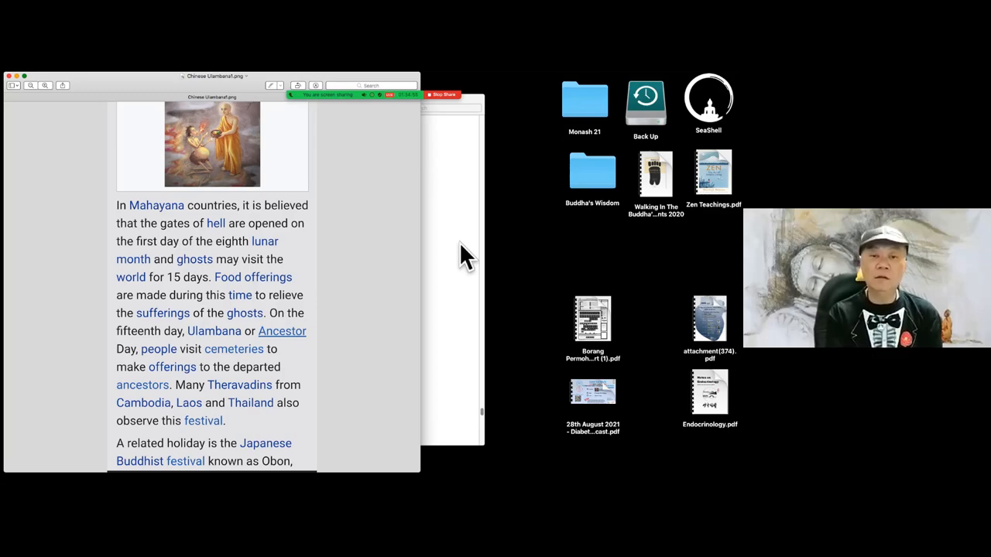
Step: Swap the first Ulambana image for Chinese Ulambana2.png in a widened Preview window
{"action": "left_click", "coordinate": [9, 76]}
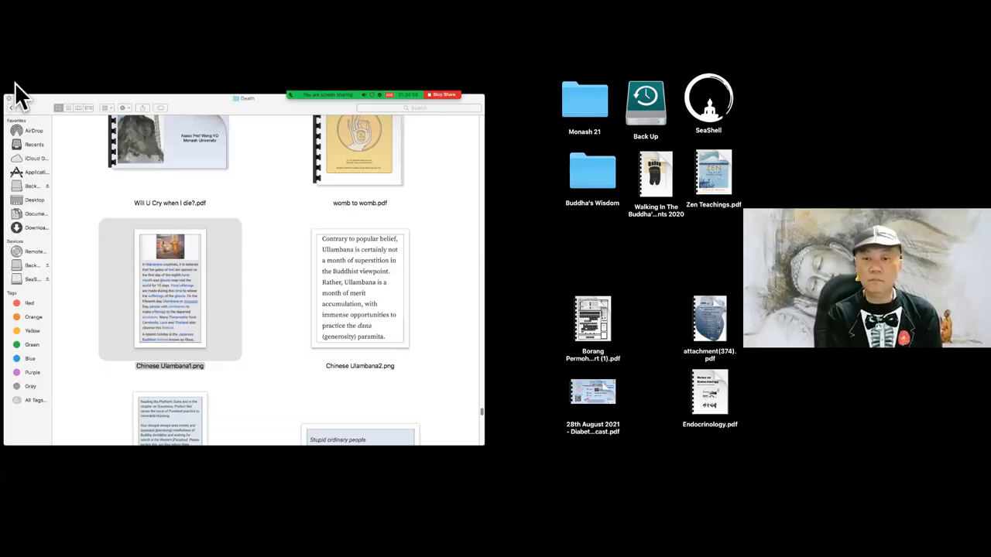
{"action": "double_click", "coordinate": [341, 279]}
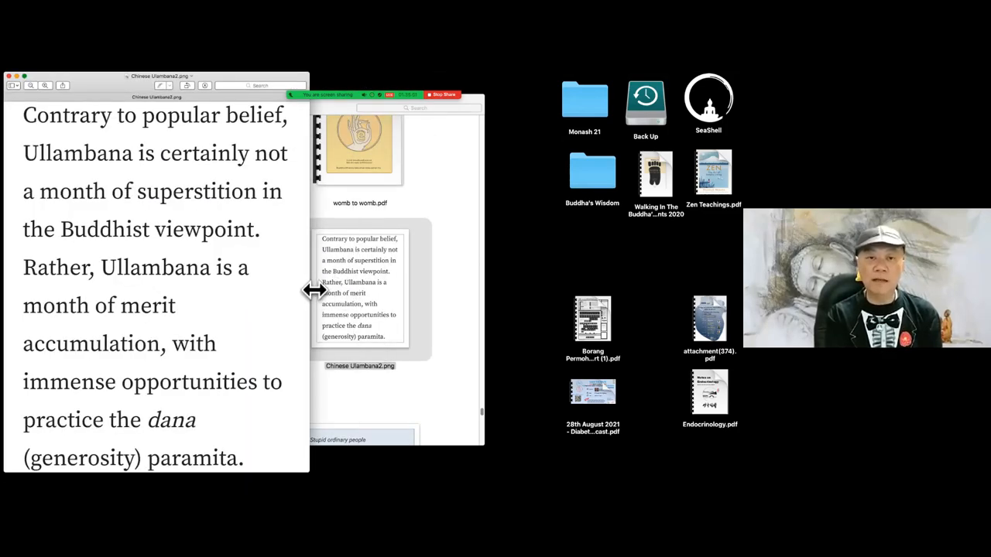
{"action": "left_click_drag", "start_coordinate": [309, 288], "coordinate": [586, 290]}
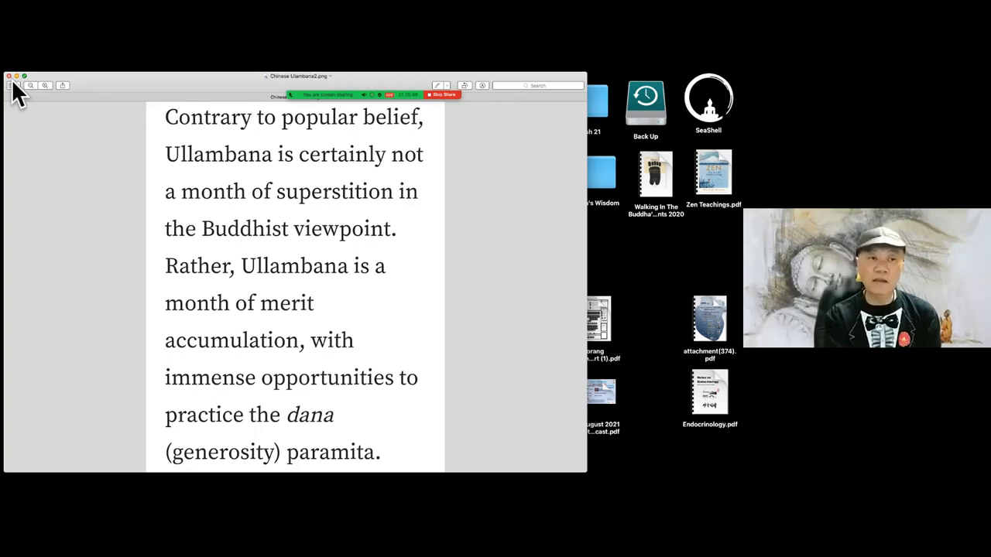
Step: Close the Chinese Ulambana2.png Preview window
{"action": "left_click", "coordinate": [8, 76]}
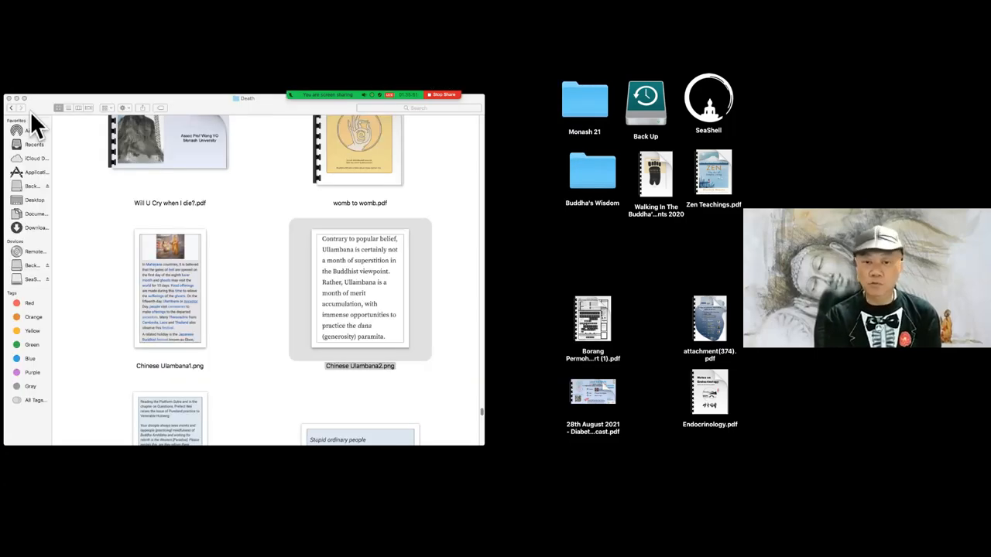
{"action": "scroll", "coordinate": [218, 288], "scroll_direction": "down", "scroll_amount": 2}
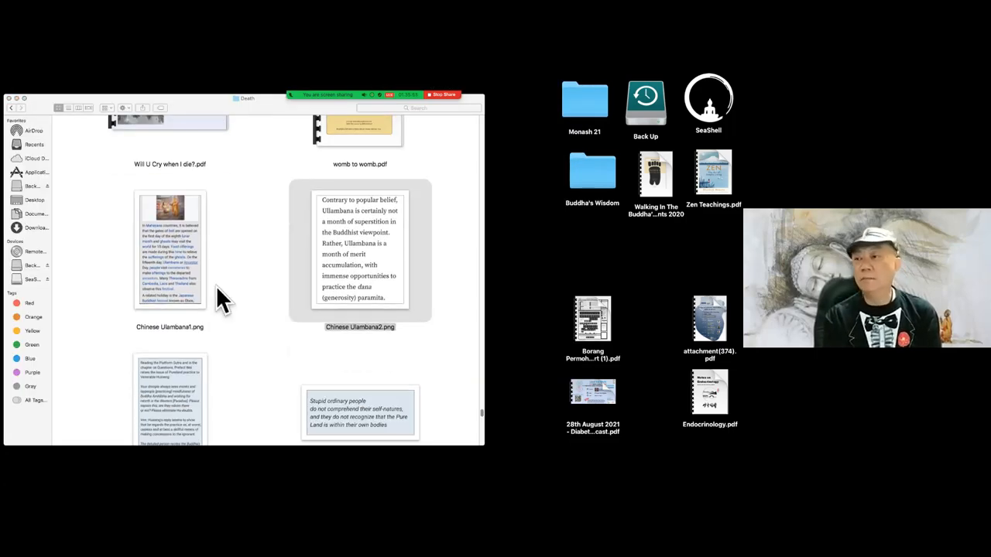
{"action": "scroll", "coordinate": [217, 286], "scroll_direction": "down", "scroll_amount": 1}
{"action": "scroll", "coordinate": [217, 286], "scroll_direction": "down", "scroll_amount": 3}
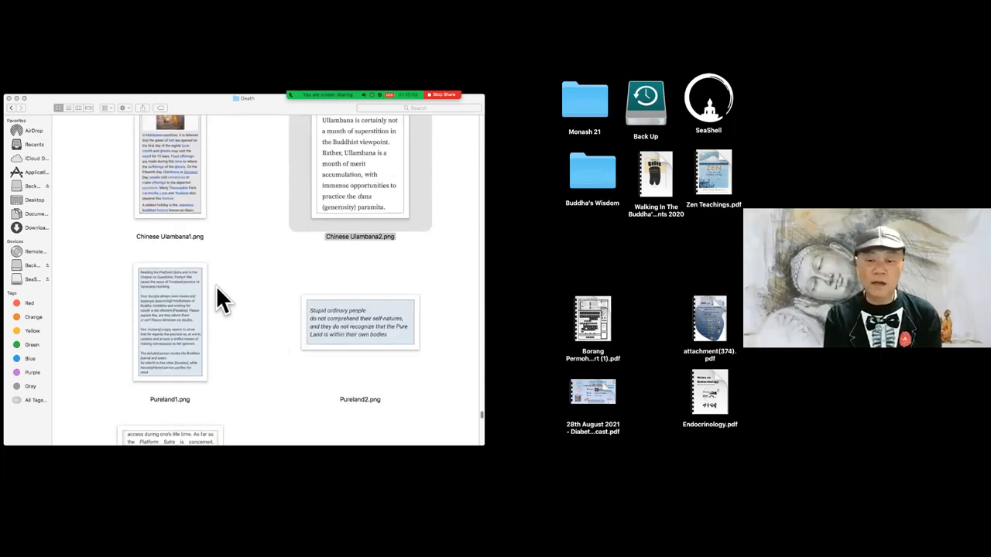
{"action": "scroll", "coordinate": [217, 286], "scroll_direction": "down", "scroll_amount": 3}
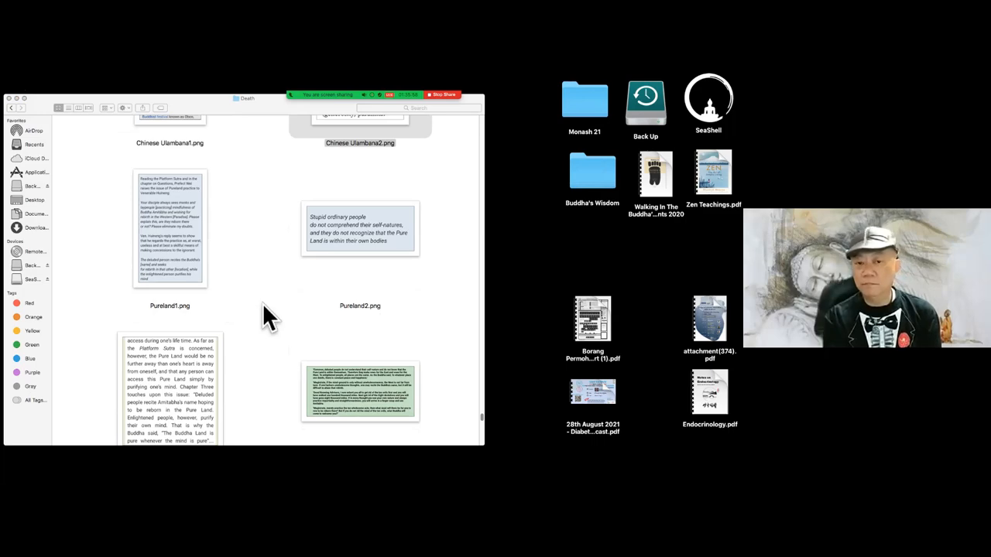
Step: Show Pureland1.png's Platform Sutra passage in a widened Preview window
{"action": "double_click", "coordinate": [180, 228]}
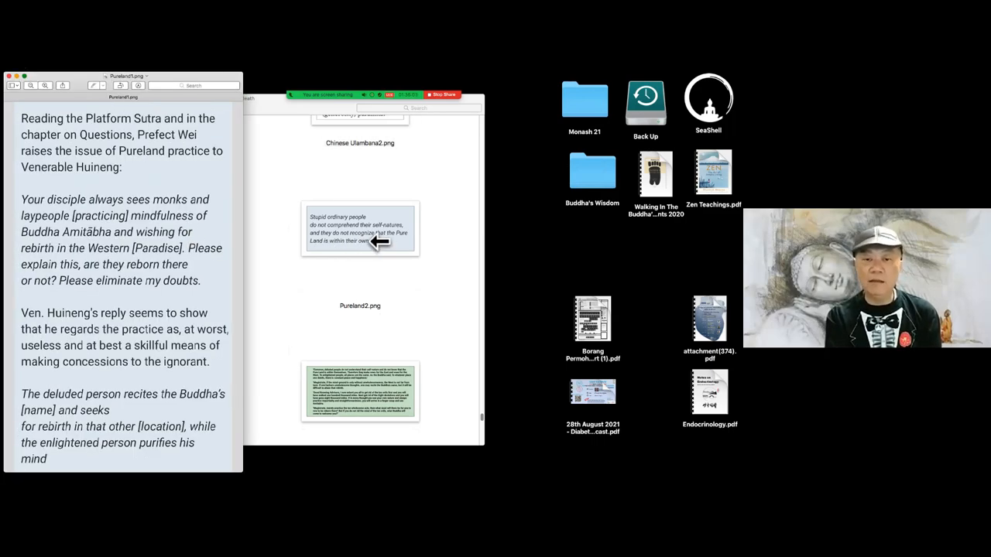
{"action": "left_click_drag", "start_coordinate": [234, 249], "coordinate": [430, 244]}
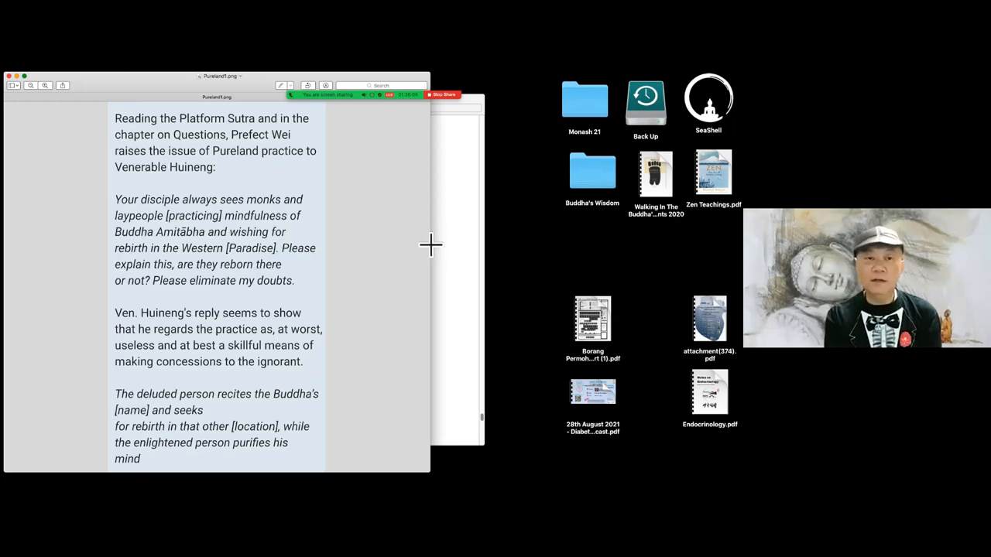